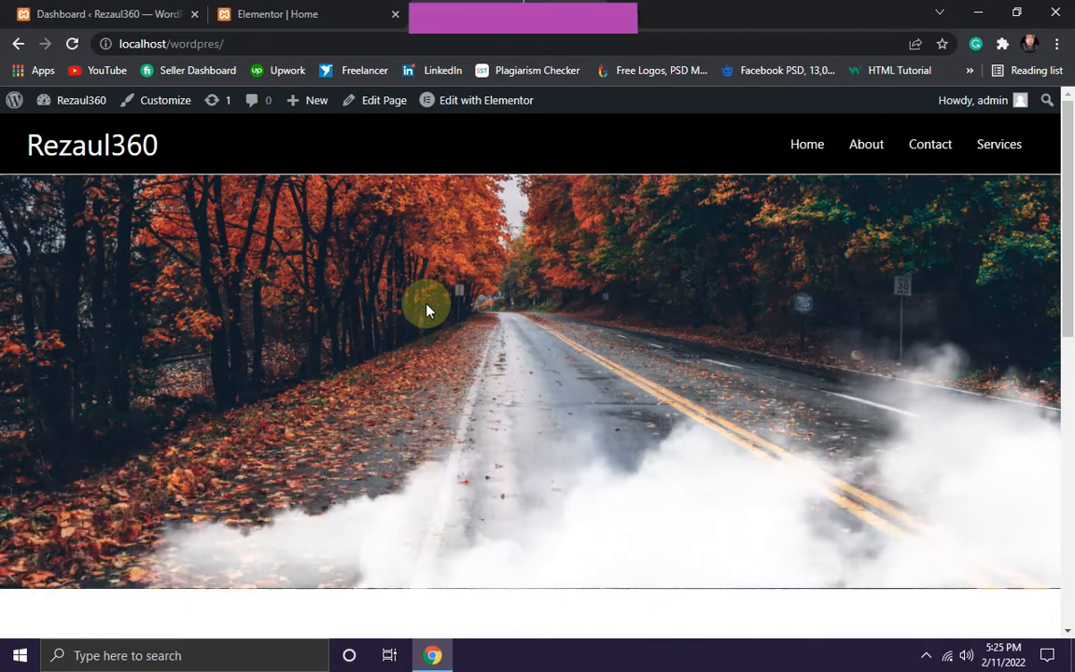
# Examine the live home page, from the road banner with its drifting fog effect to the three profile cards and footer.
pyautogui.scroll(-3, 410, 299)
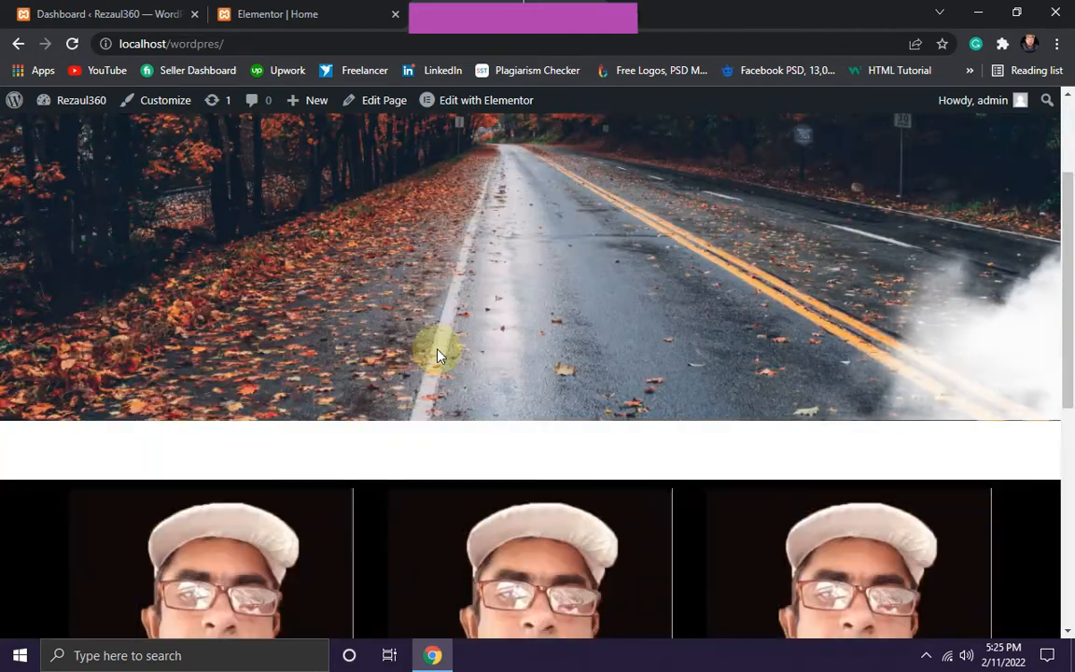
pyautogui.scroll(1, 439, 354)
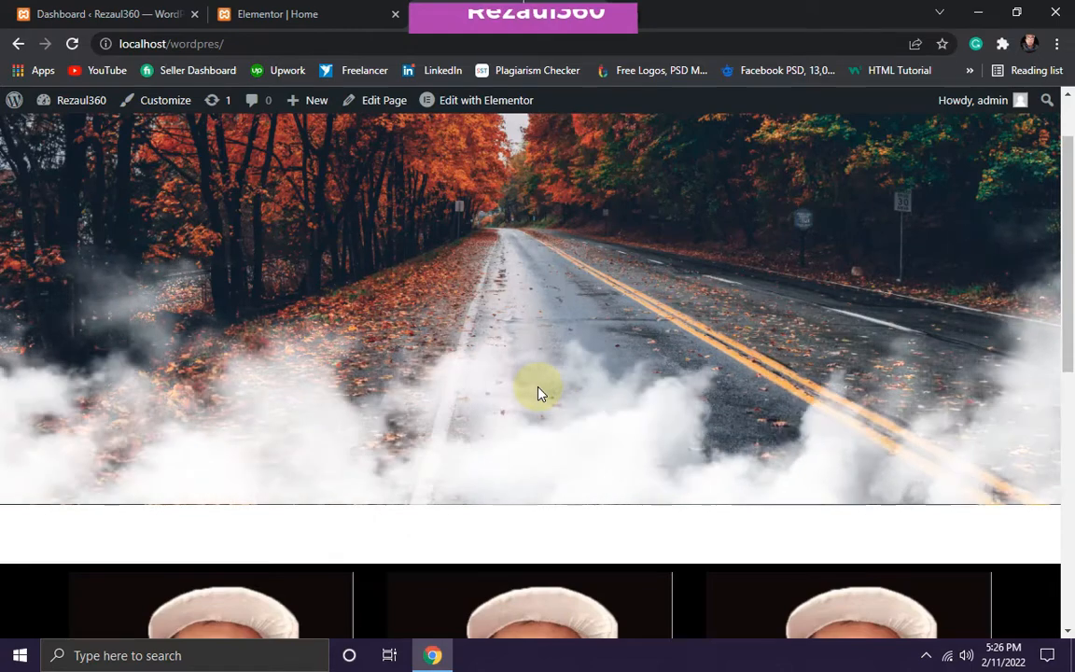
pyautogui.scroll(1, 560, 402)
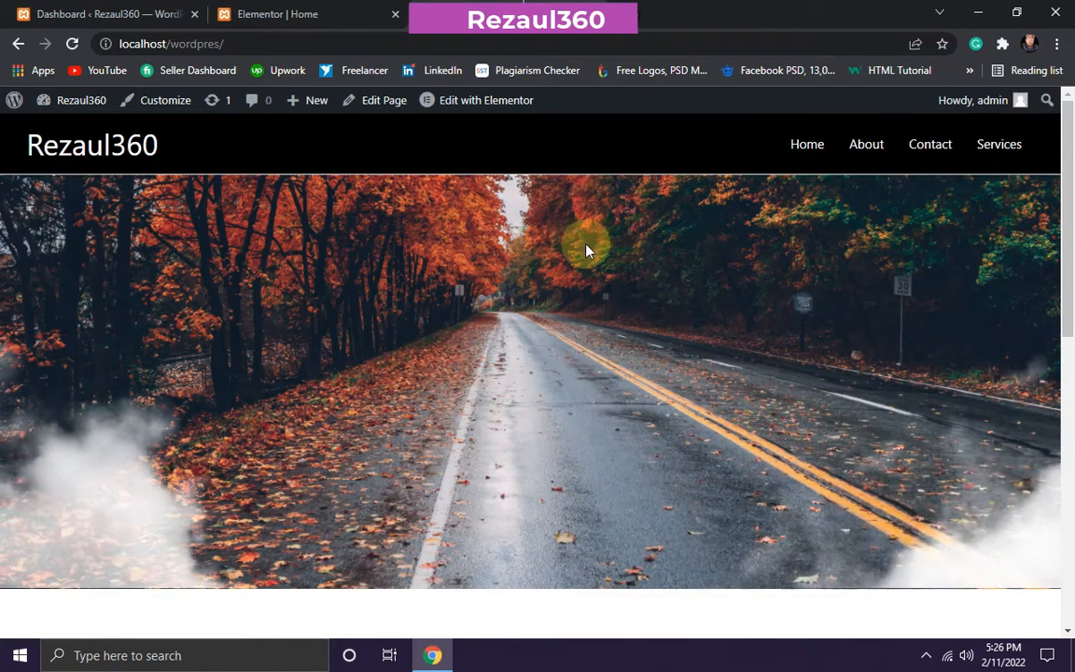
pyautogui.scroll(-2, 585, 247)
pyautogui.scroll(-3, 653, 420)
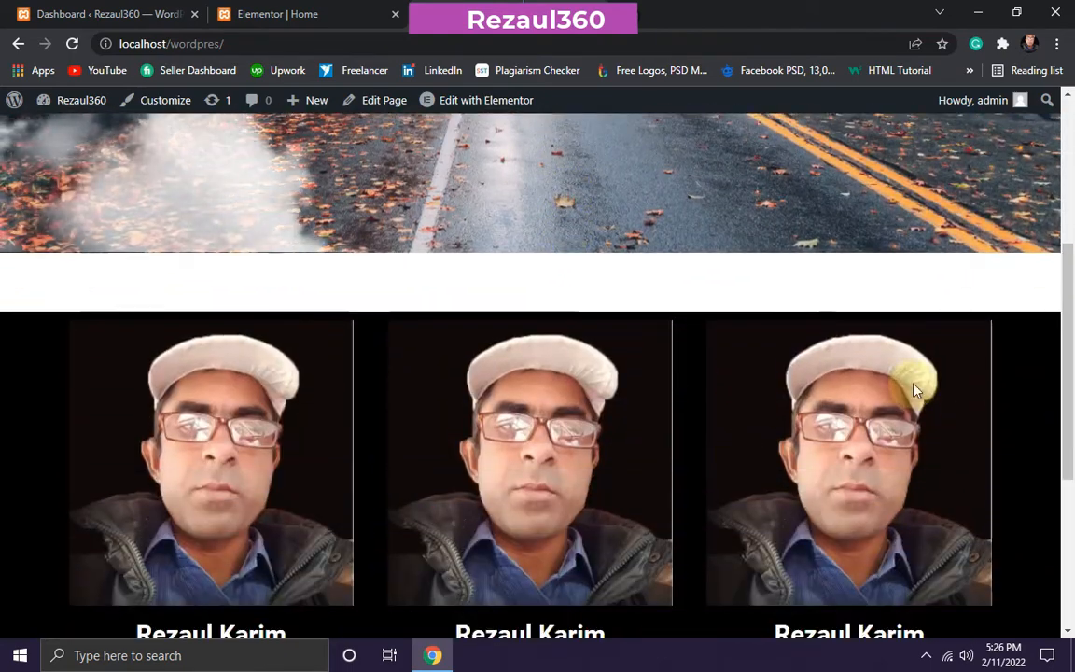
pyautogui.scroll(3, 723, 432)
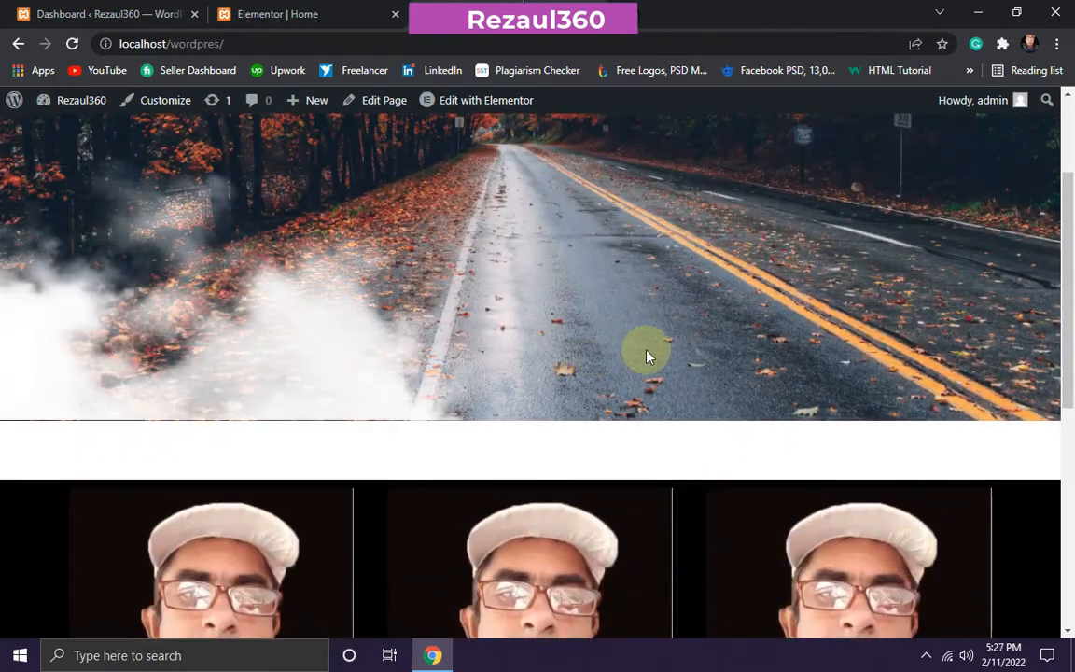
pyautogui.scroll(-2, 646, 355)
pyautogui.scroll(-2, 644, 364)
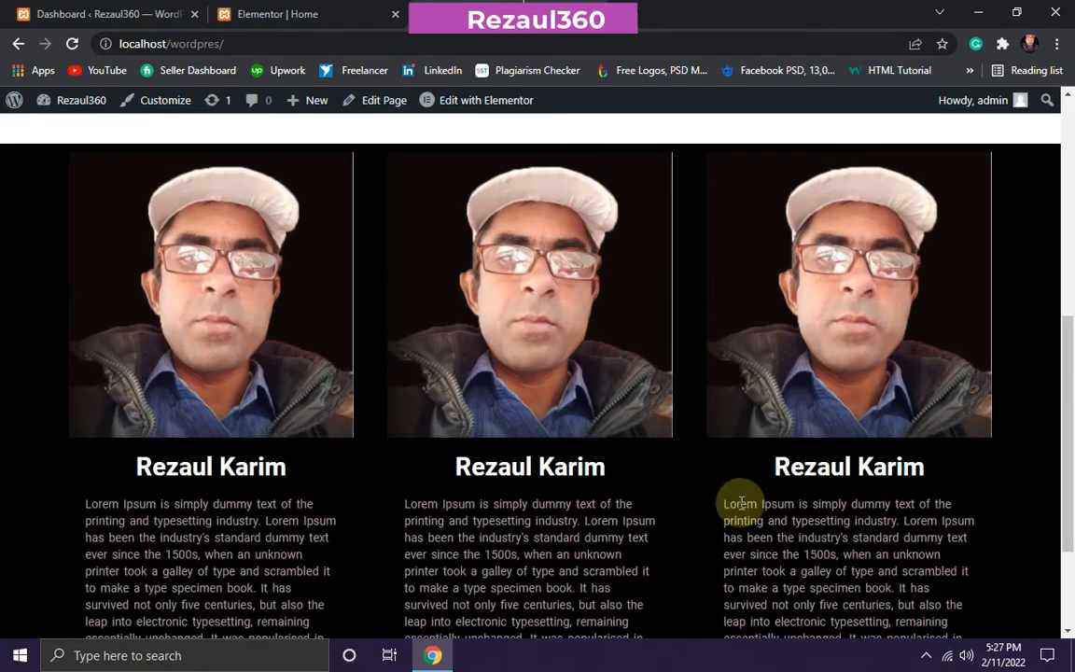
pyautogui.scroll(-2, 186, 511)
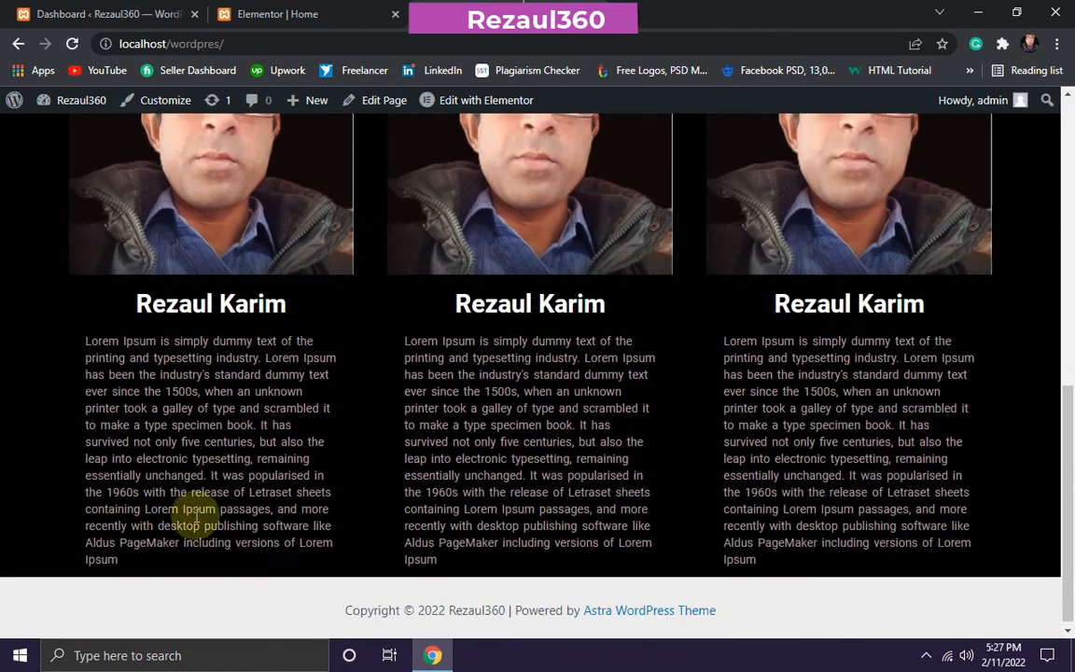
pyautogui.scroll(3, 168, 372)
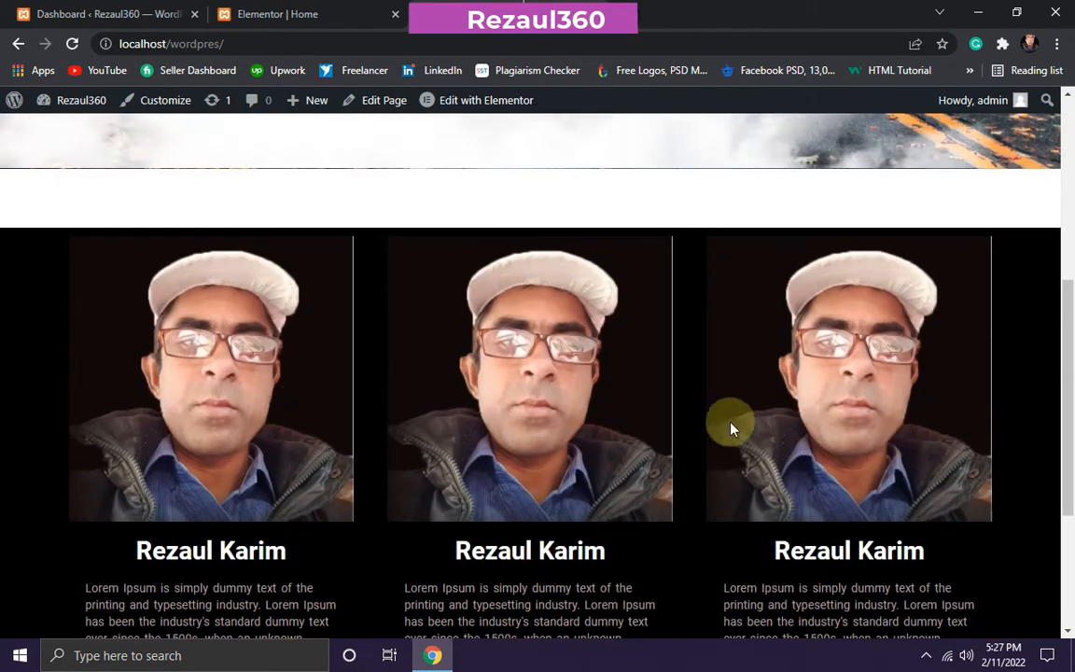
pyautogui.scroll(-2, 730, 420)
pyautogui.scroll(-1, 654, 457)
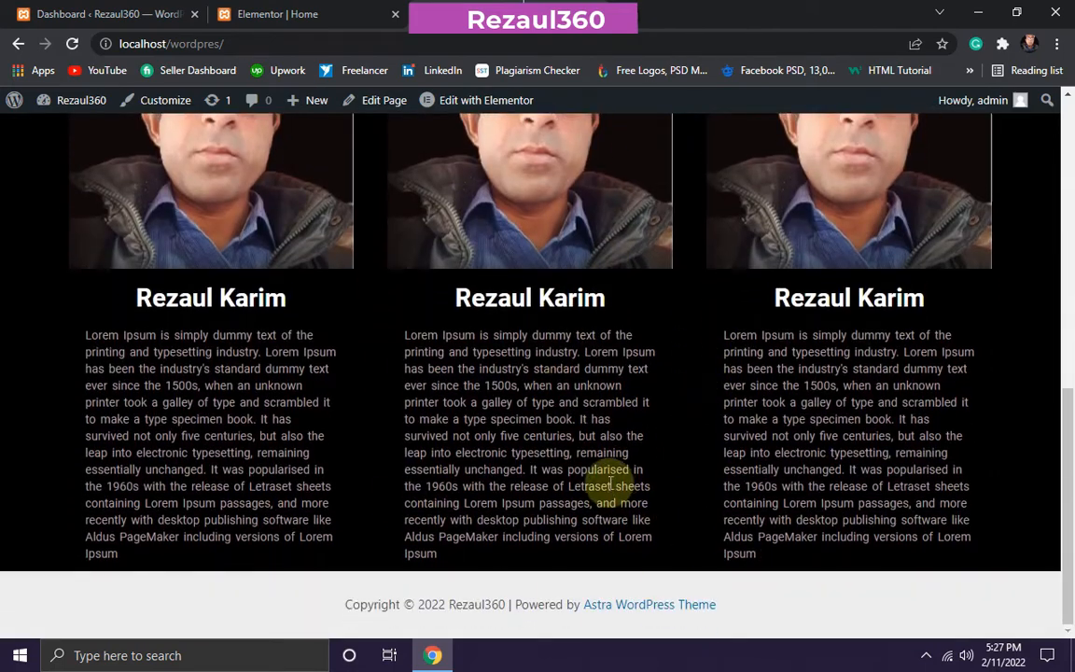
pyautogui.scroll(4, 588, 472)
pyautogui.scroll(3, 616, 461)
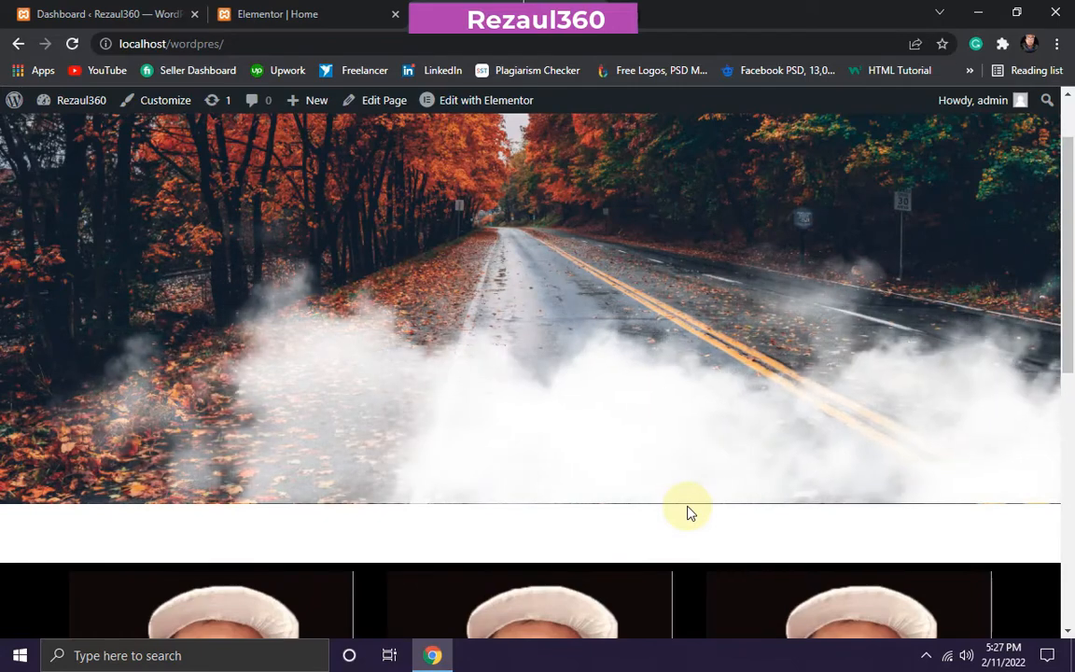
pyautogui.scroll(1, 690, 506)
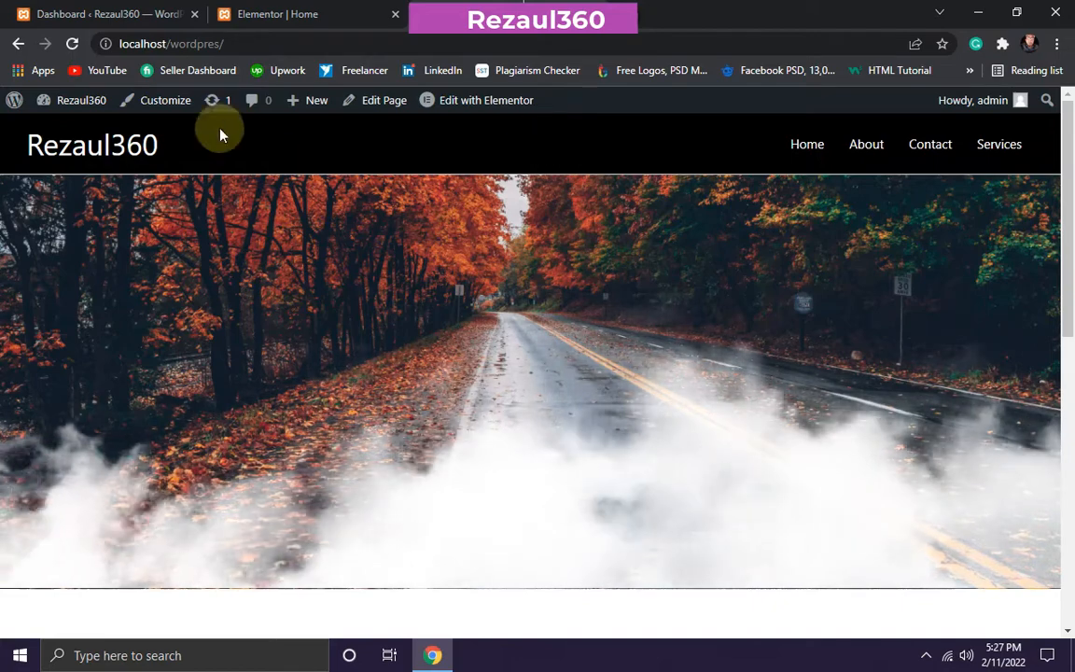
pyautogui.click(109, 13)
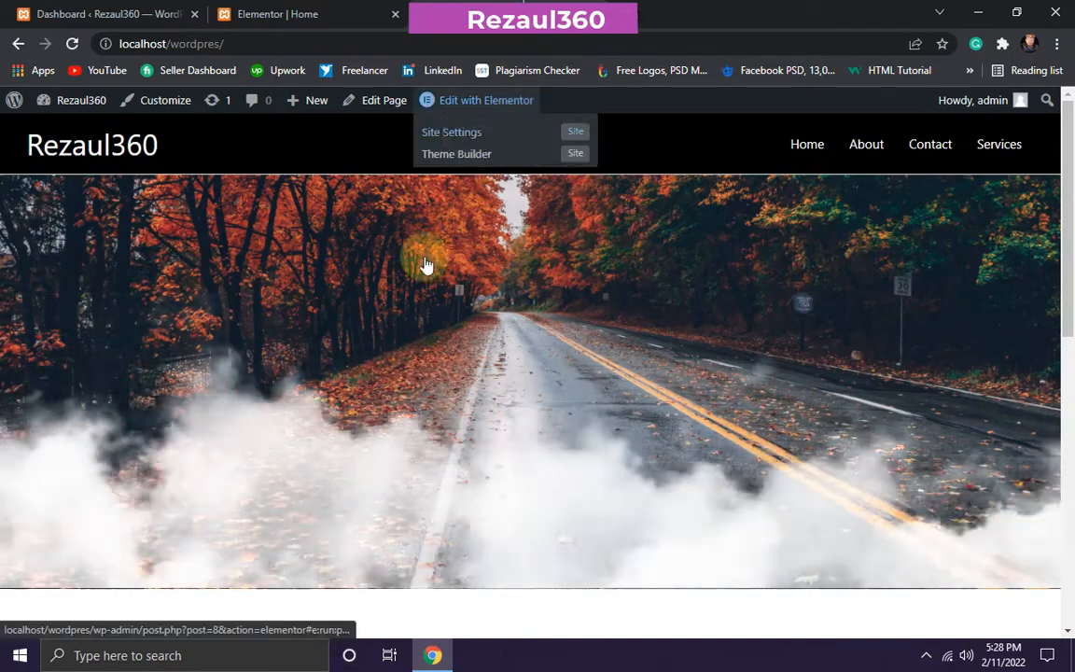
pyautogui.click(104, 13)
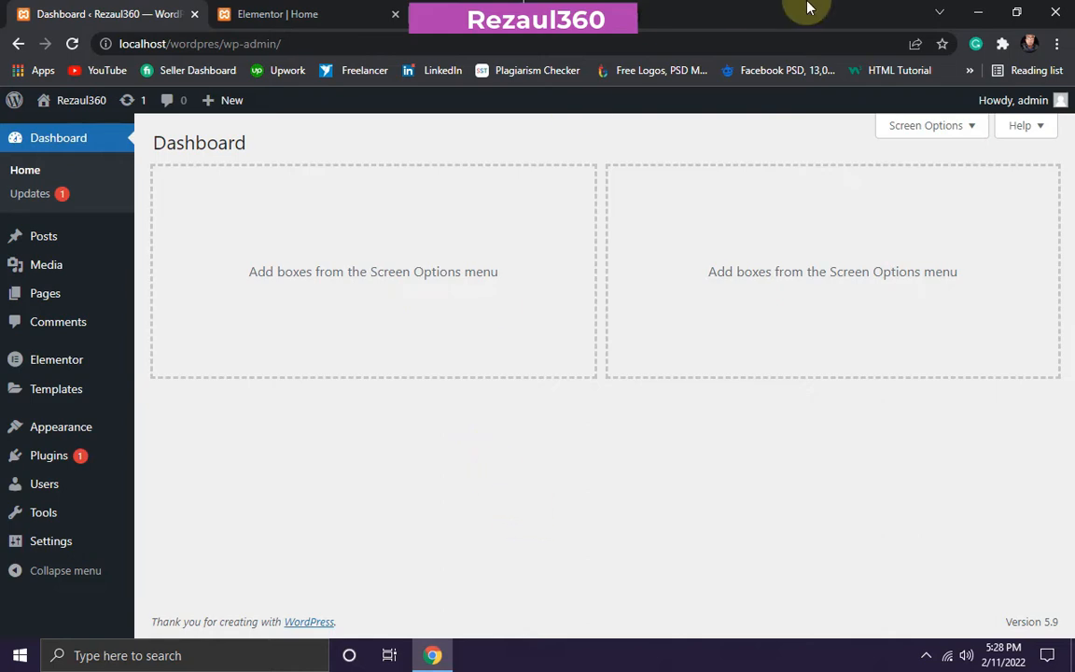
pyautogui.click(313, 14)
pyautogui.scroll(1, 475, 397)
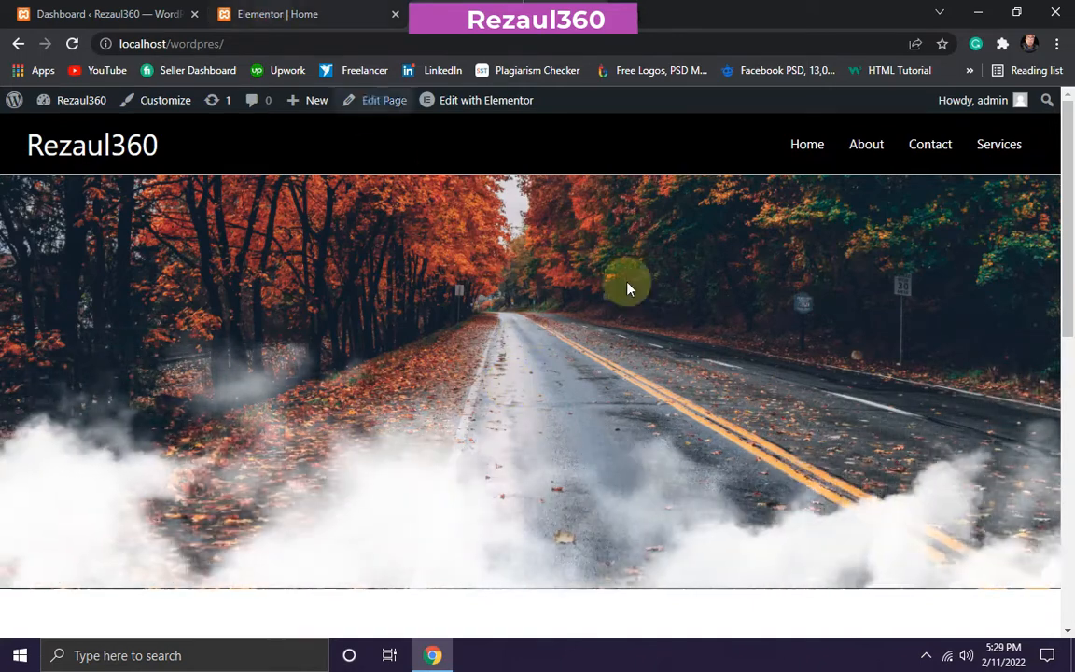
pyautogui.click(173, 14)
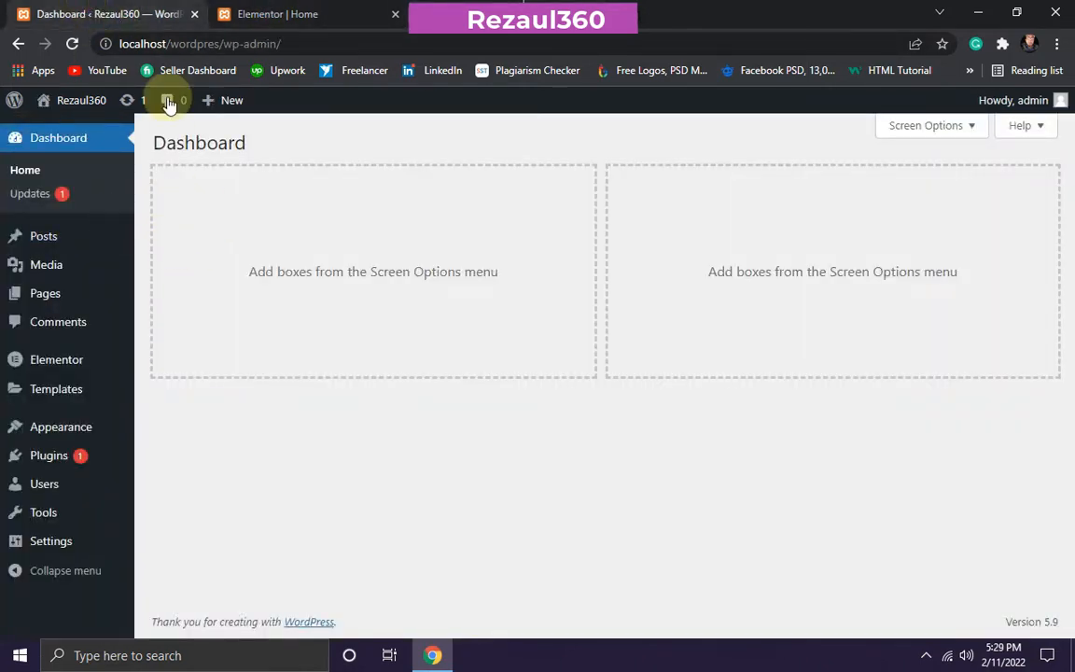
pyautogui.click(299, 16)
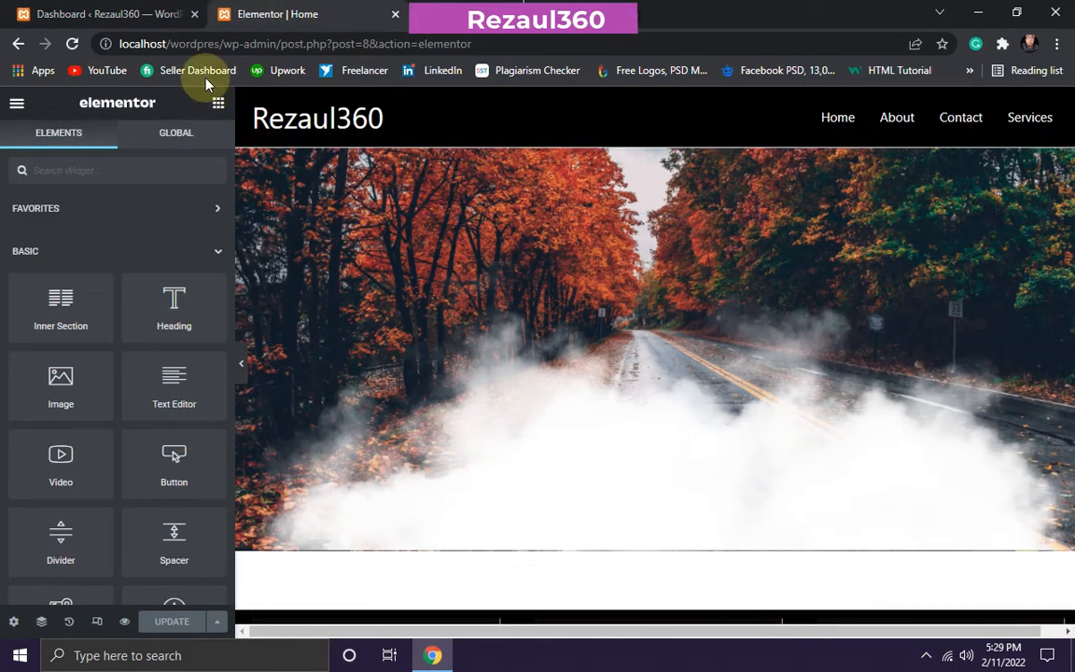
# Open the site's installed plugins list in the WordPress dashboard and review the Elementor and Elementor Pro entries.
pyautogui.click(97, 18)
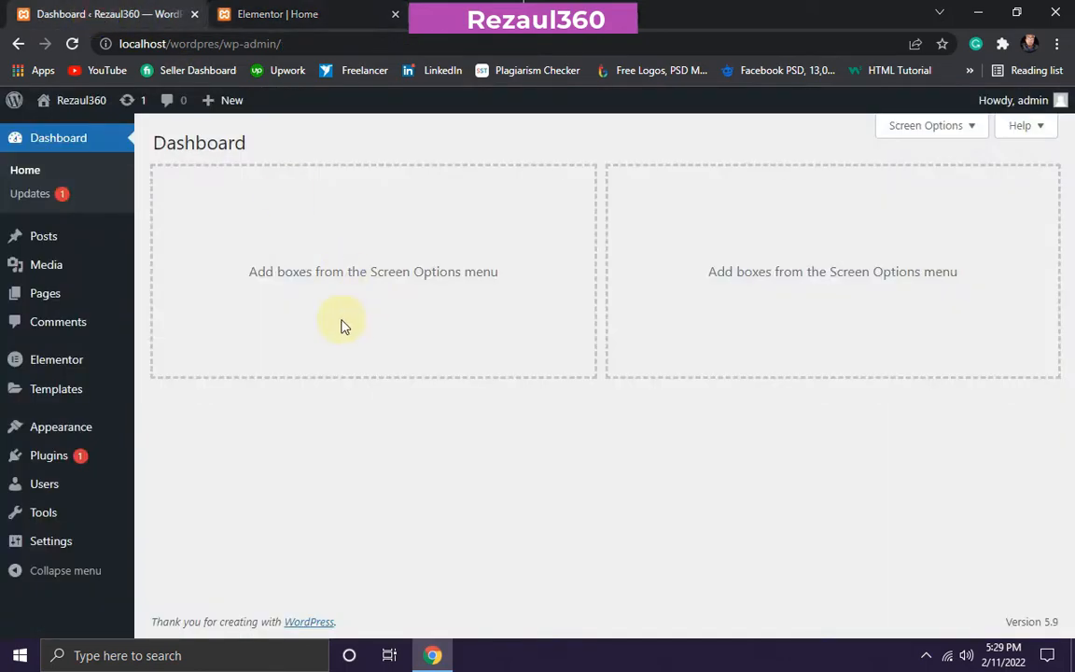
pyautogui.click(224, 464)
pyautogui.scroll(-2, 432, 311)
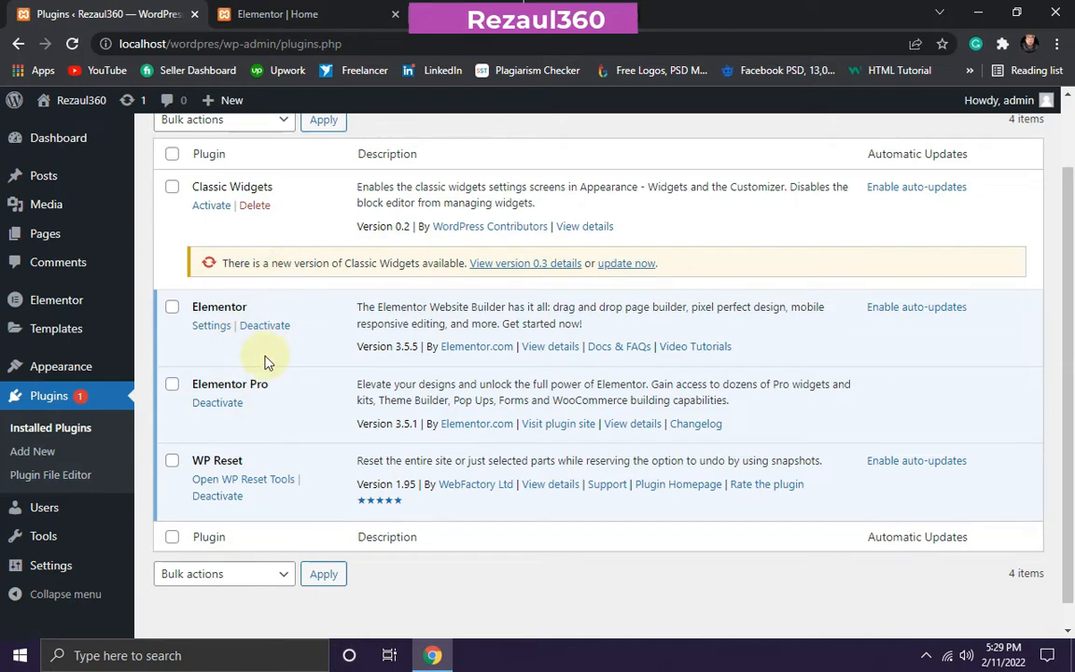
pyautogui.scroll(1, 271, 364)
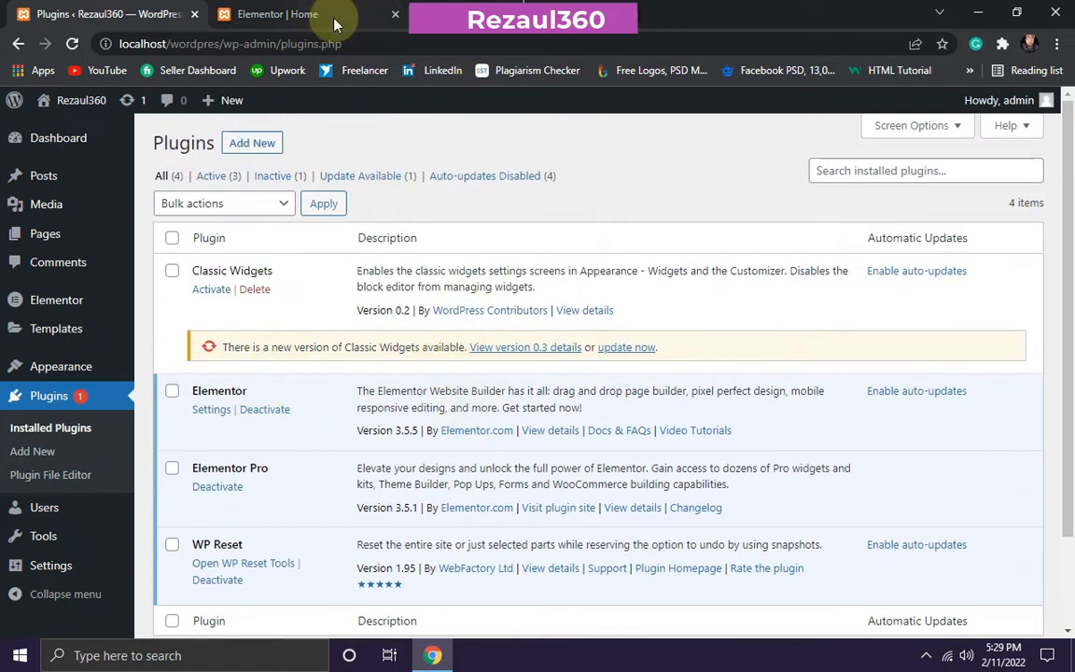
# Delete the foggy road banner section from the Home page in the Elementor editor, update it and reload the live page.
pyautogui.click(272, 14)
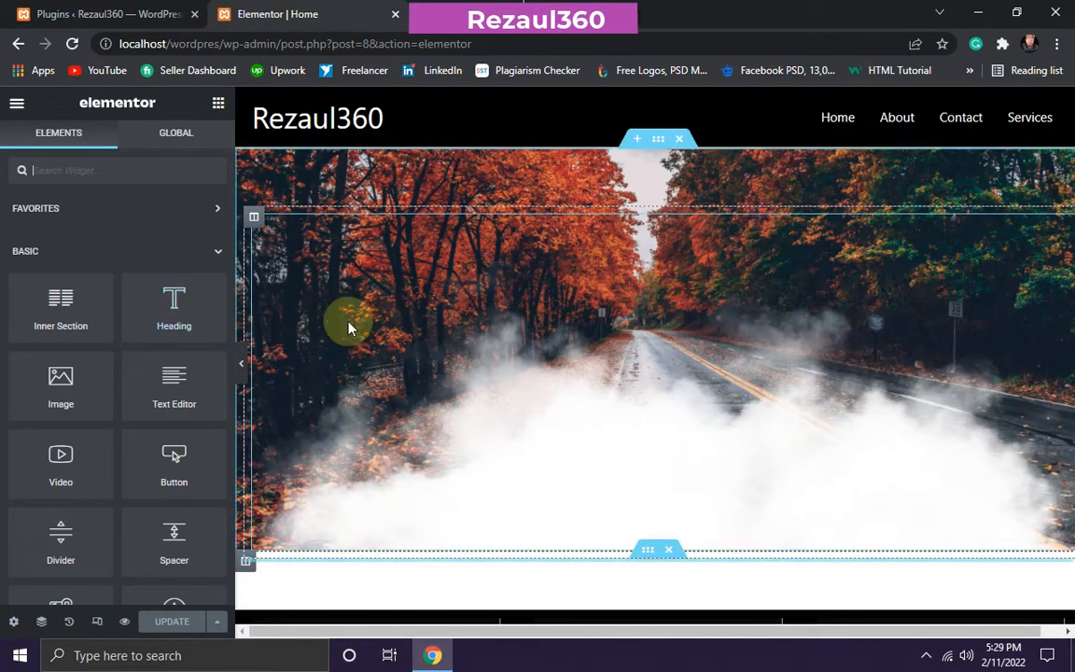
pyautogui.scroll(-2, 499, 255)
pyautogui.scroll(2, 499, 255)
pyautogui.scroll(-3, 119, 304)
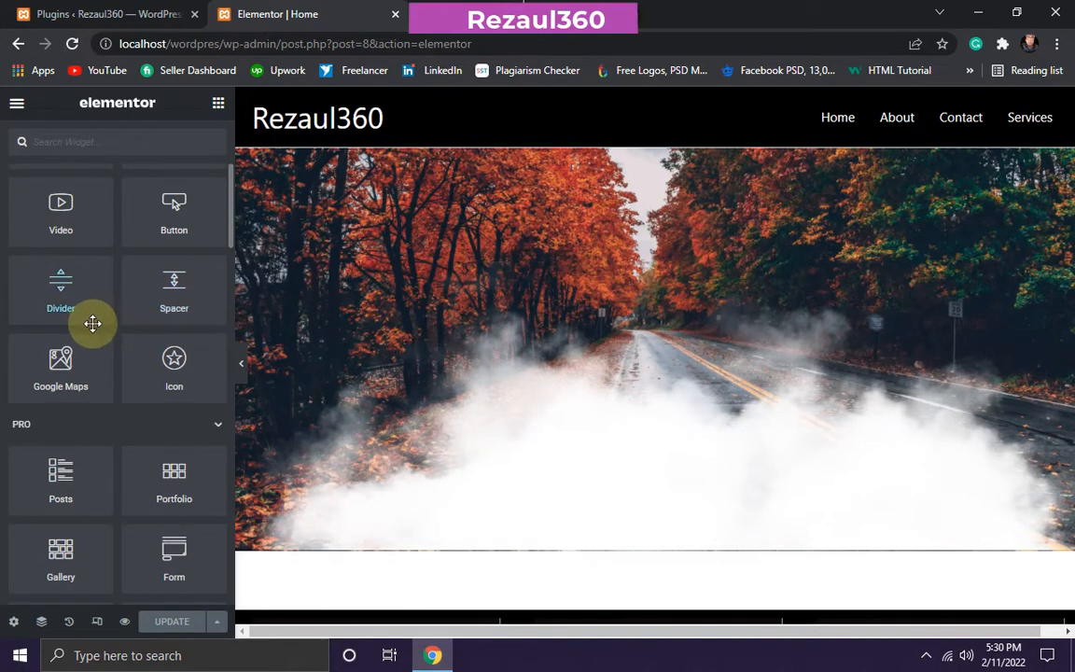
pyautogui.scroll(-1, 92, 323)
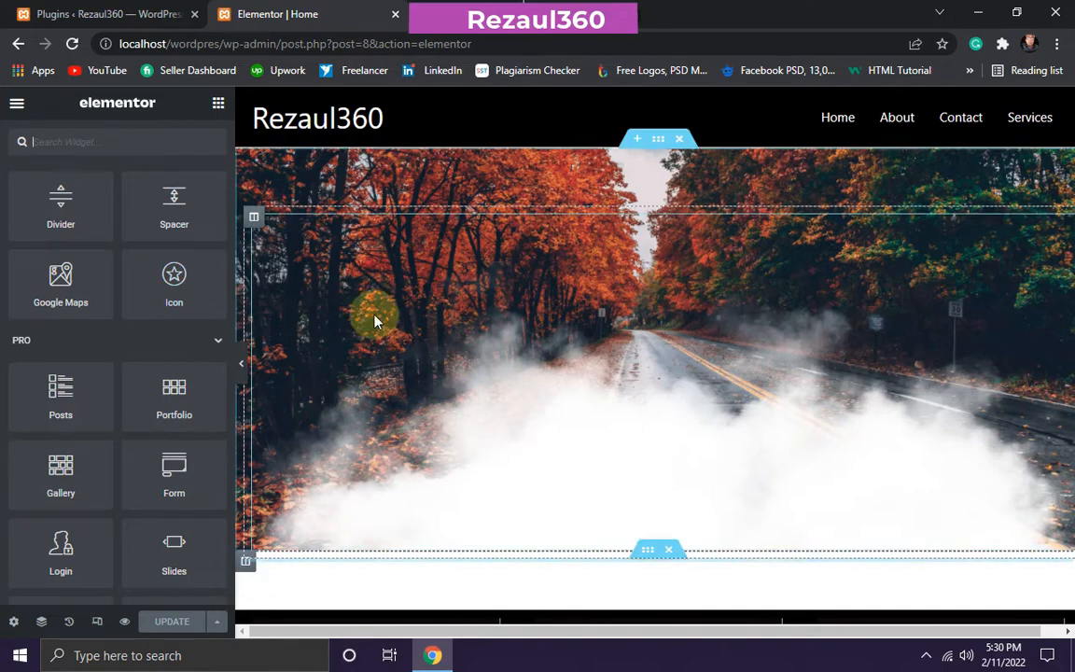
pyautogui.click(682, 142)
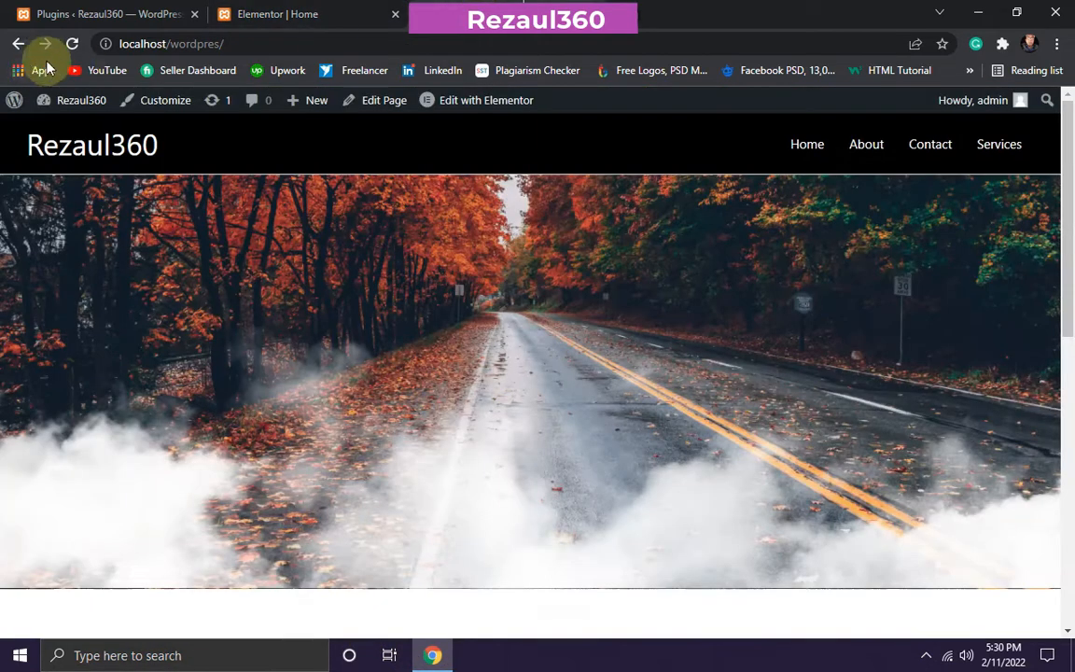
pyautogui.click(72, 43)
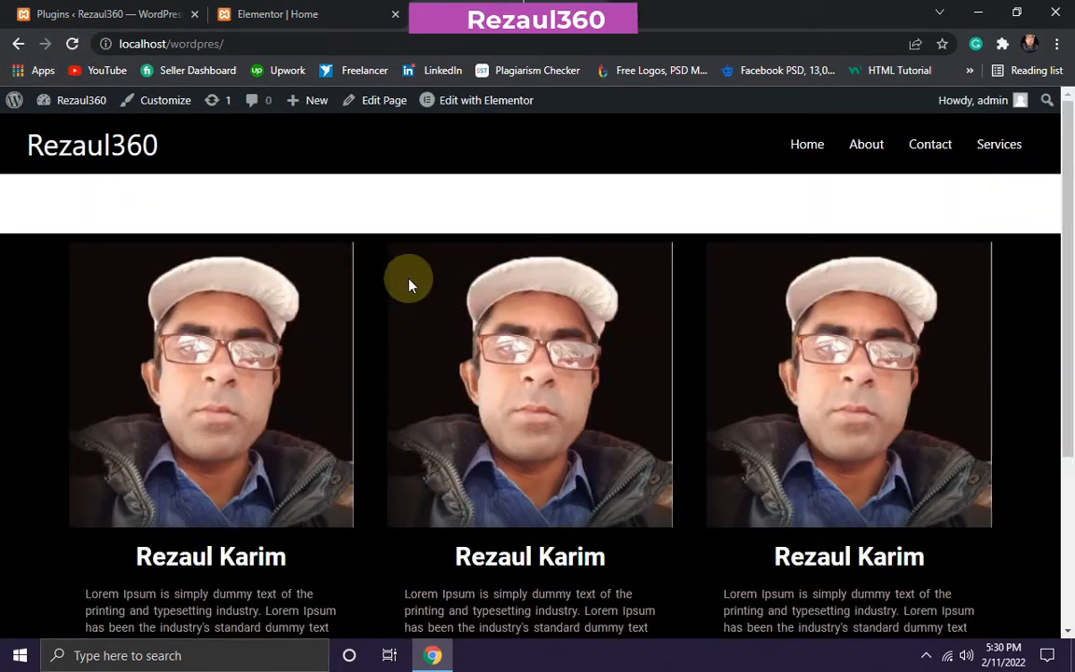
pyautogui.click(304, 287)
# In the Elementor editor, add a new single-column section above the three profile cards.
pyautogui.click(276, 14)
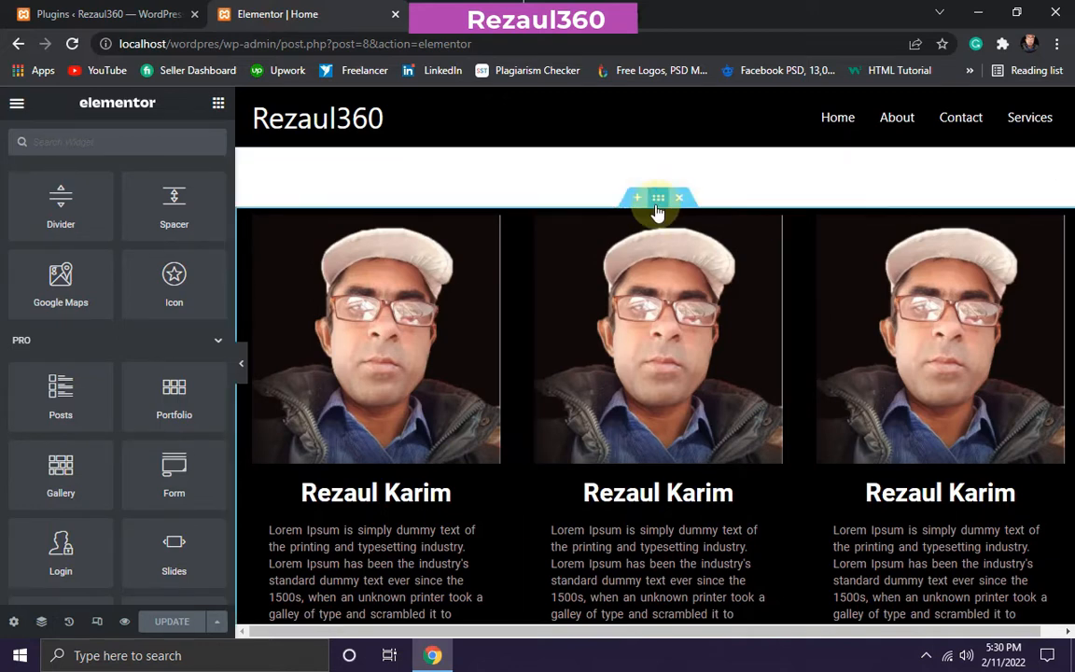
pyautogui.click(638, 201)
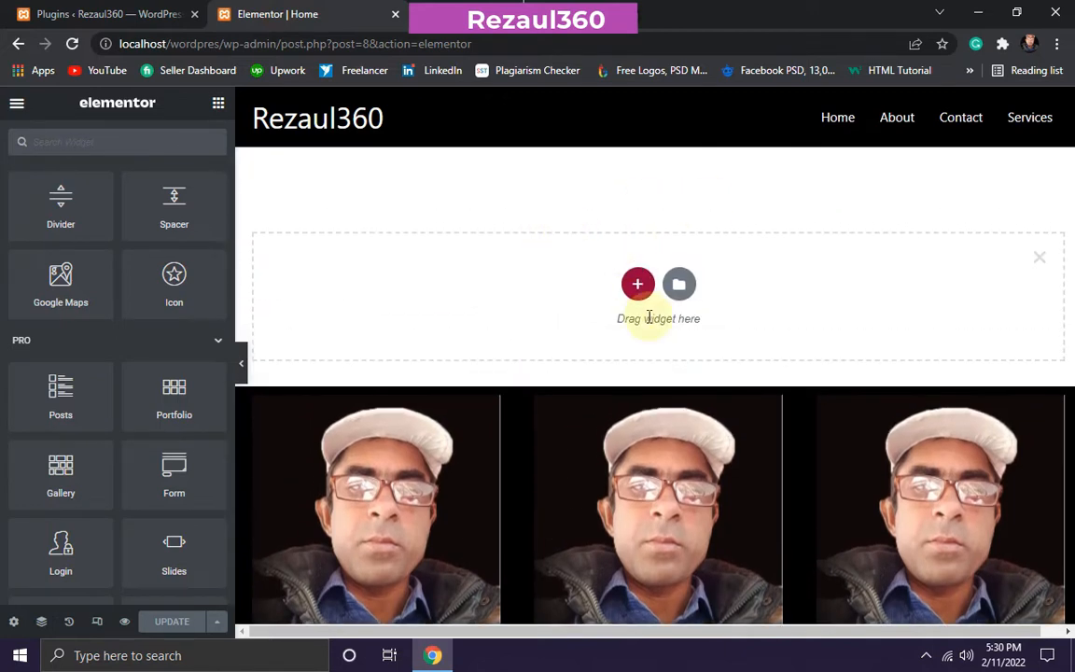
pyautogui.click(639, 285)
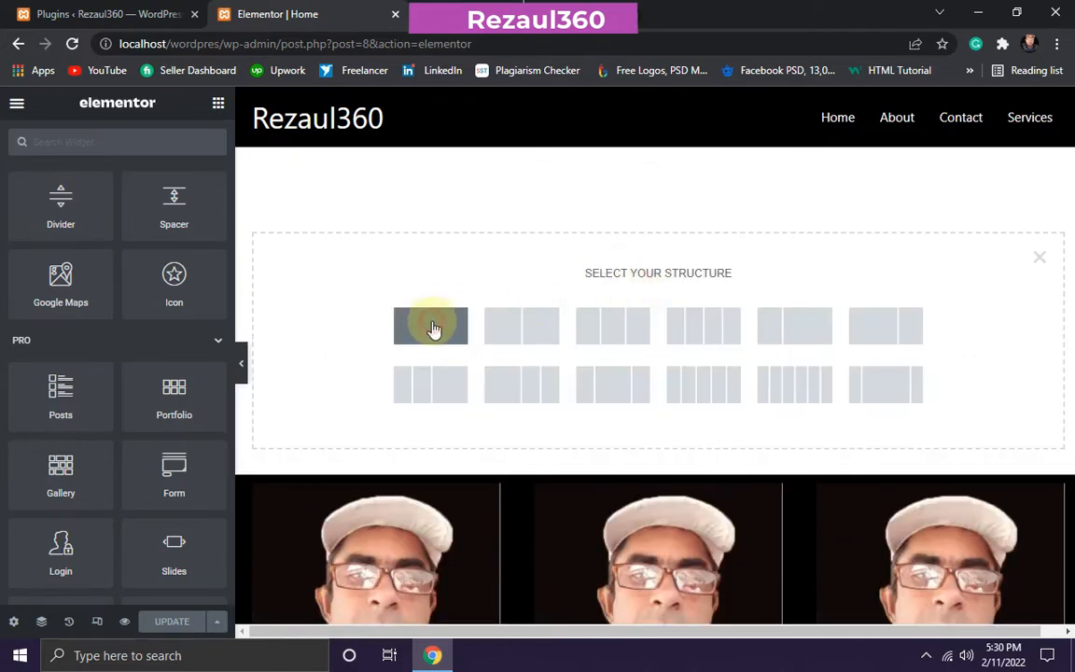
pyautogui.click(431, 326)
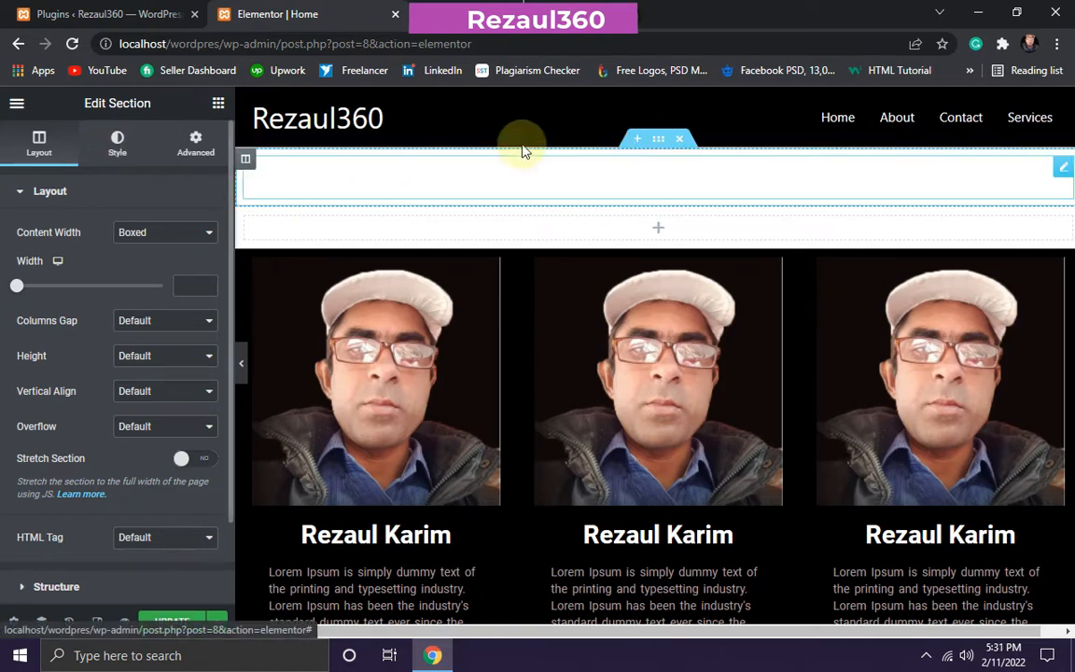
# Give the new section a Classic background using the autumn road image pexels-craig-adderley-1563355.jpg from the media library.
pyautogui.click(118, 146)
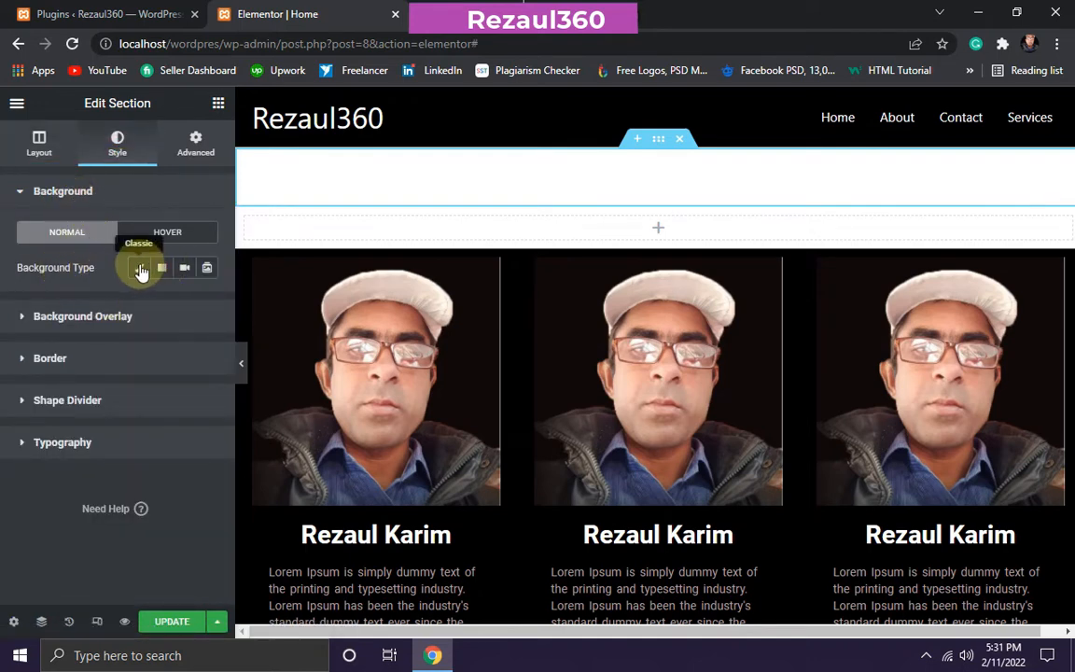
pyautogui.click(139, 267)
pyautogui.click(103, 421)
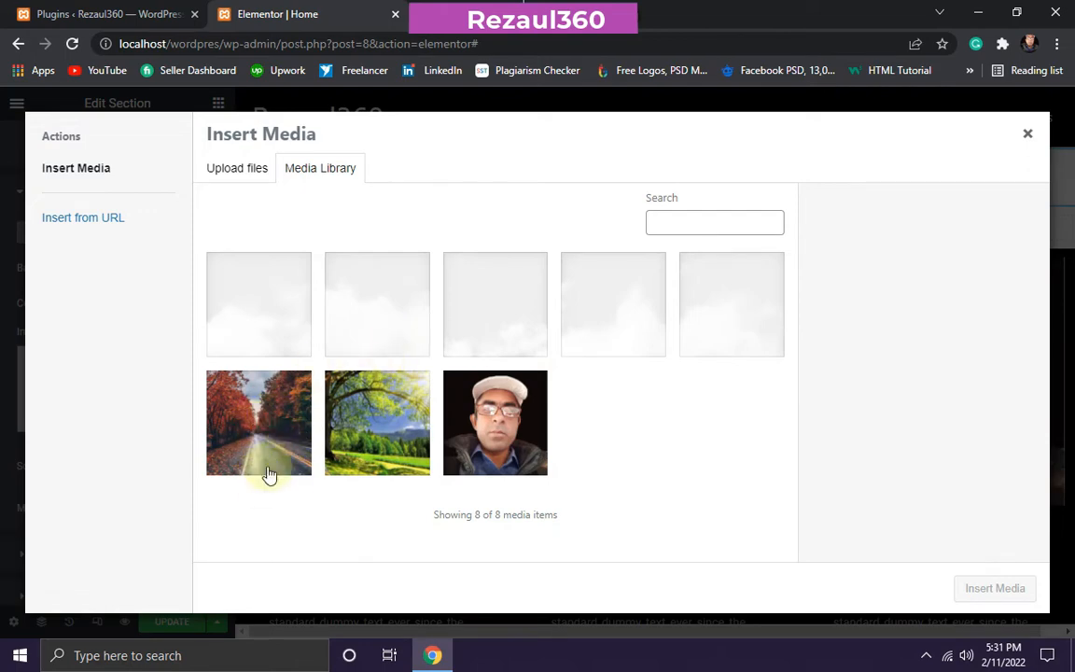
pyautogui.click(259, 435)
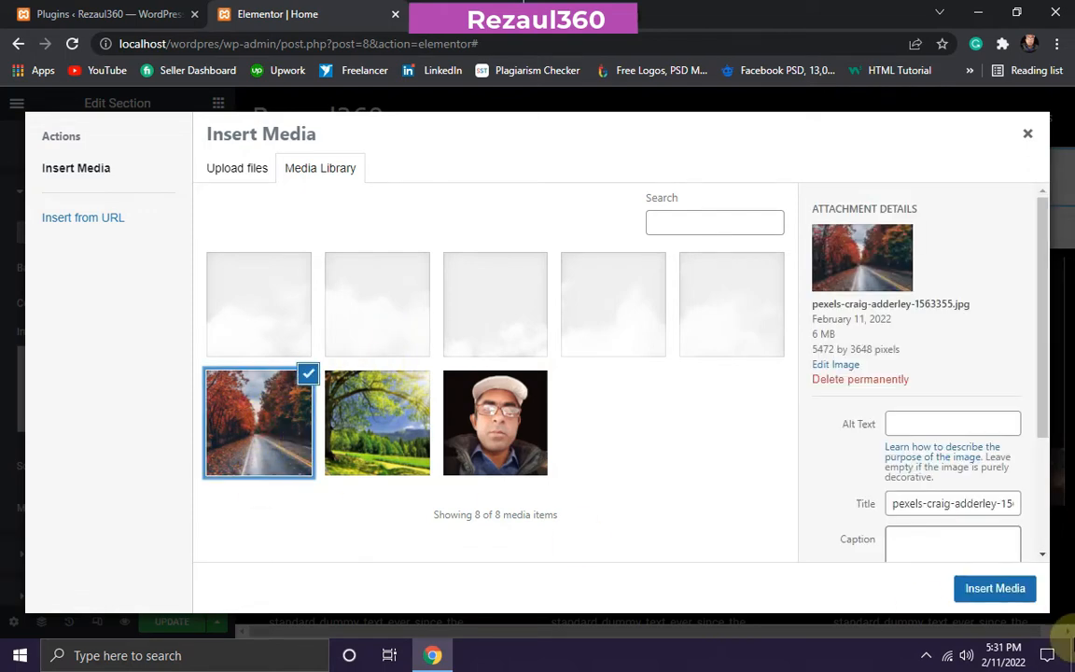
pyautogui.click(993, 589)
# Set the section's background image to position Center Center, attachment Scroll, No-repeat and size Cover.
pyautogui.scroll(-2, 173, 382)
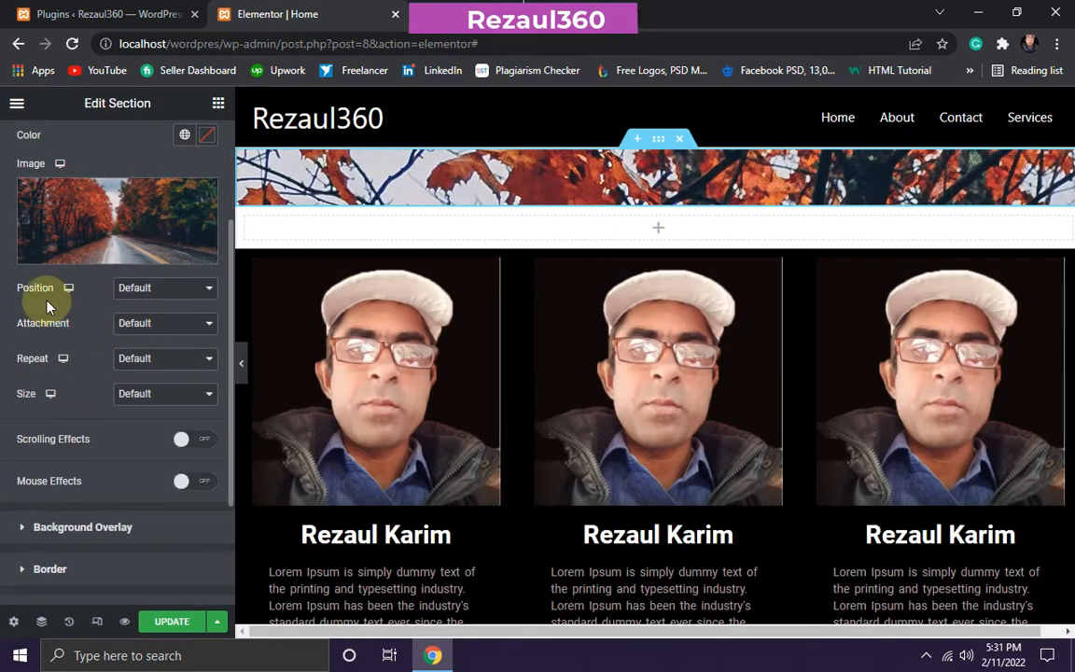
pyautogui.click(181, 291)
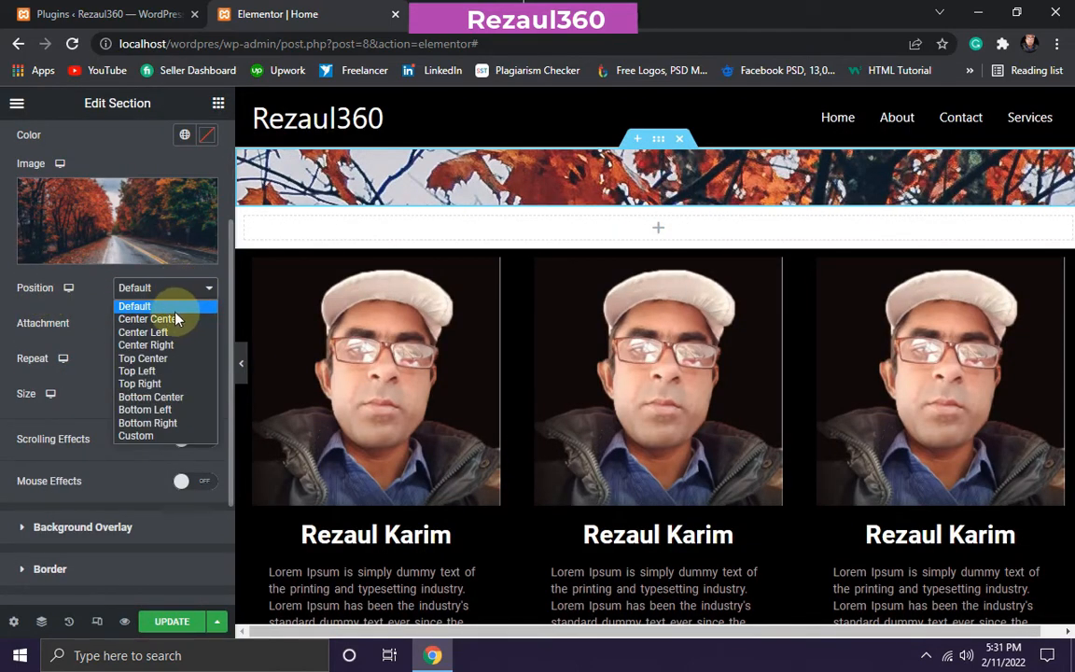
pyautogui.click(154, 319)
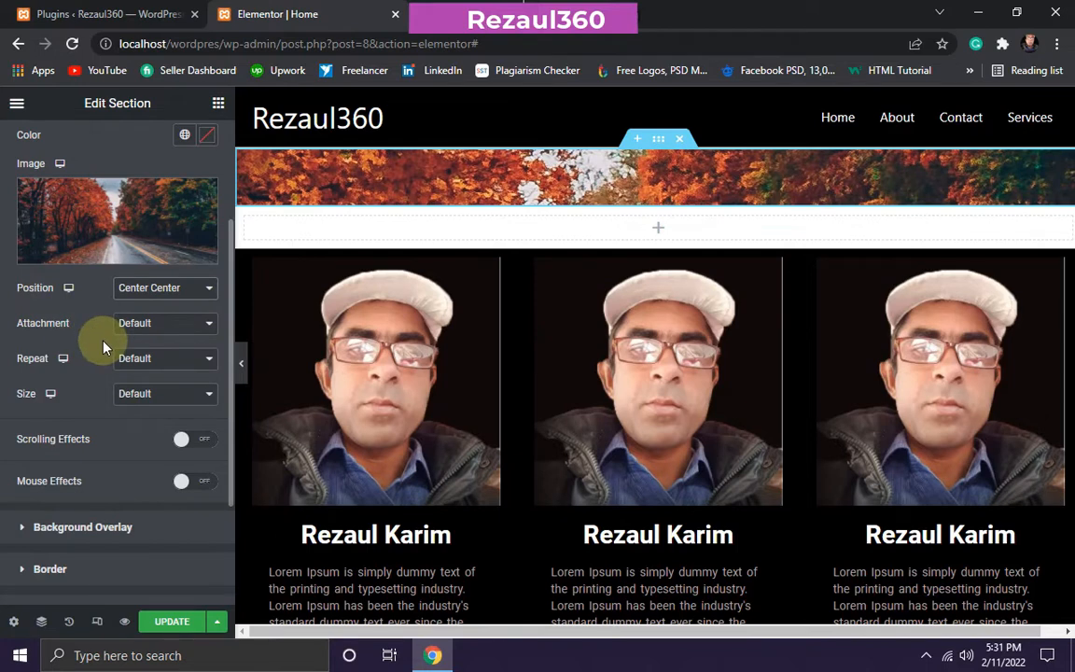
pyautogui.click(168, 324)
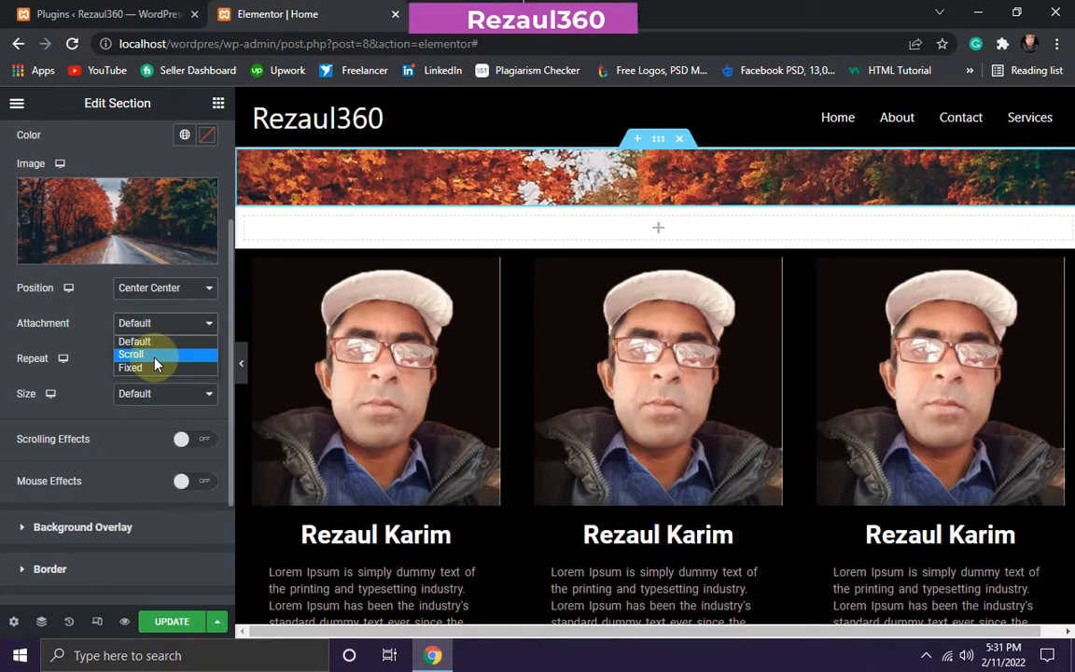
pyautogui.click(155, 357)
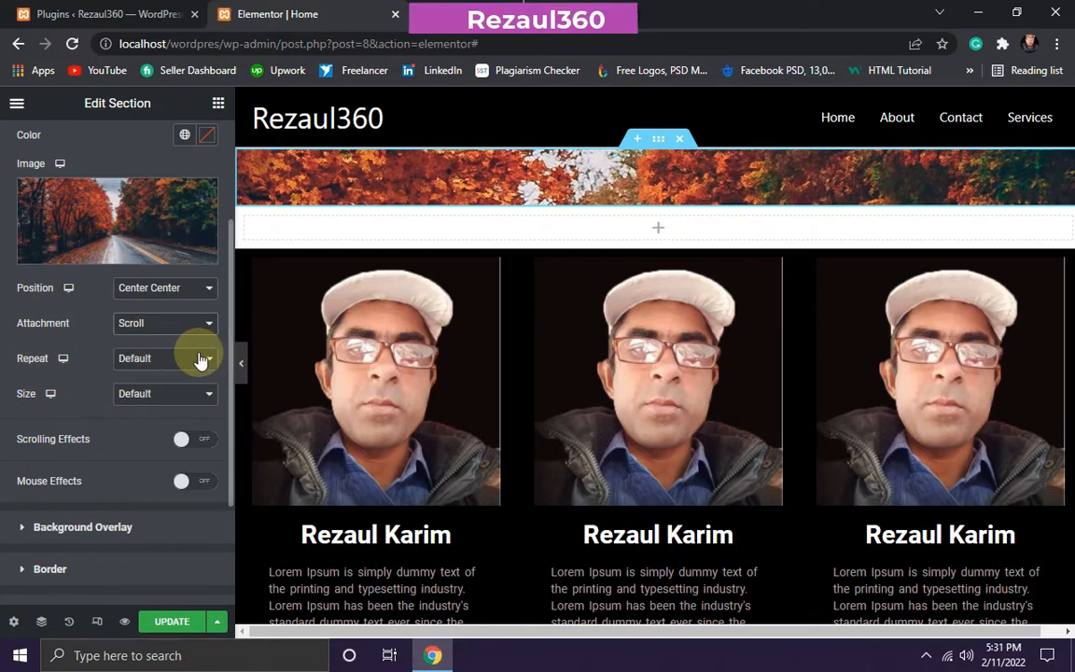
pyautogui.click(201, 360)
pyautogui.click(156, 385)
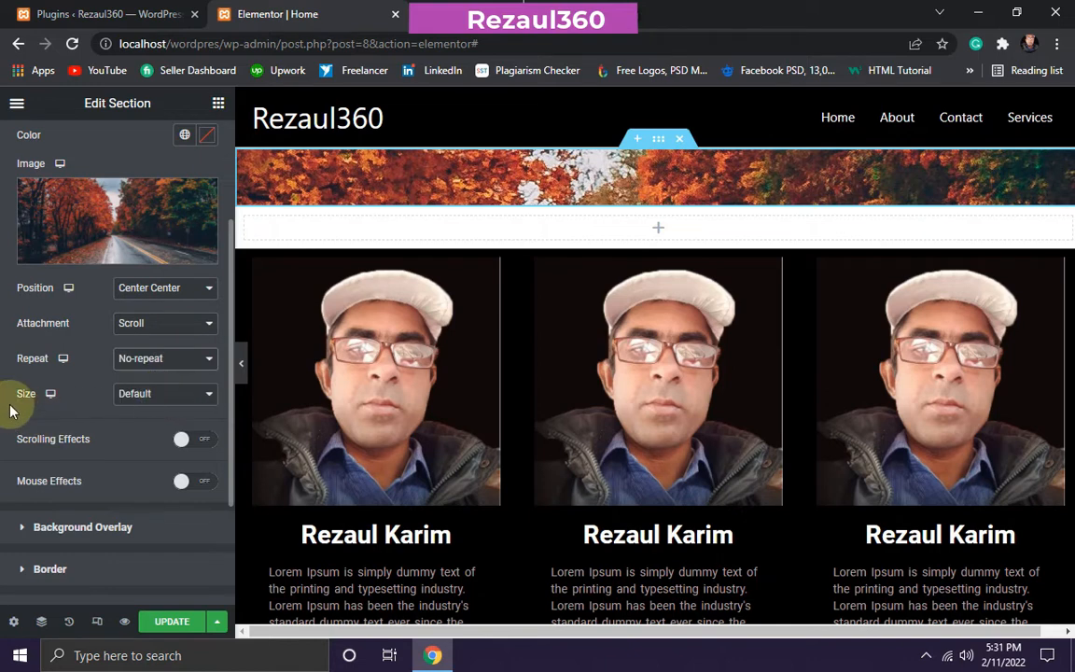
pyautogui.click(164, 395)
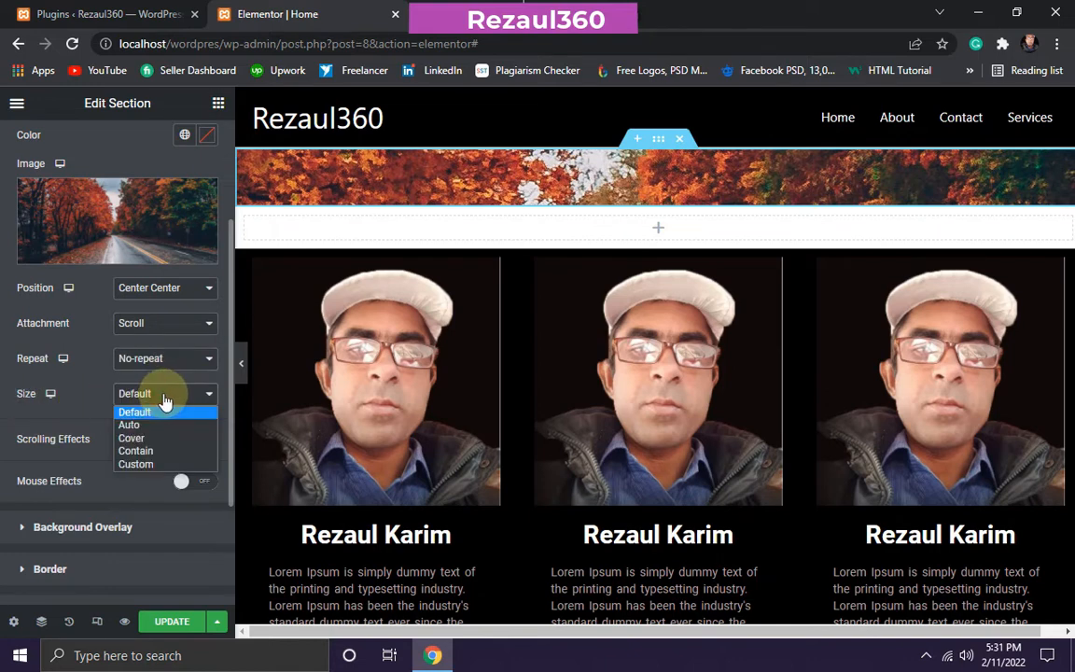
pyautogui.click(145, 439)
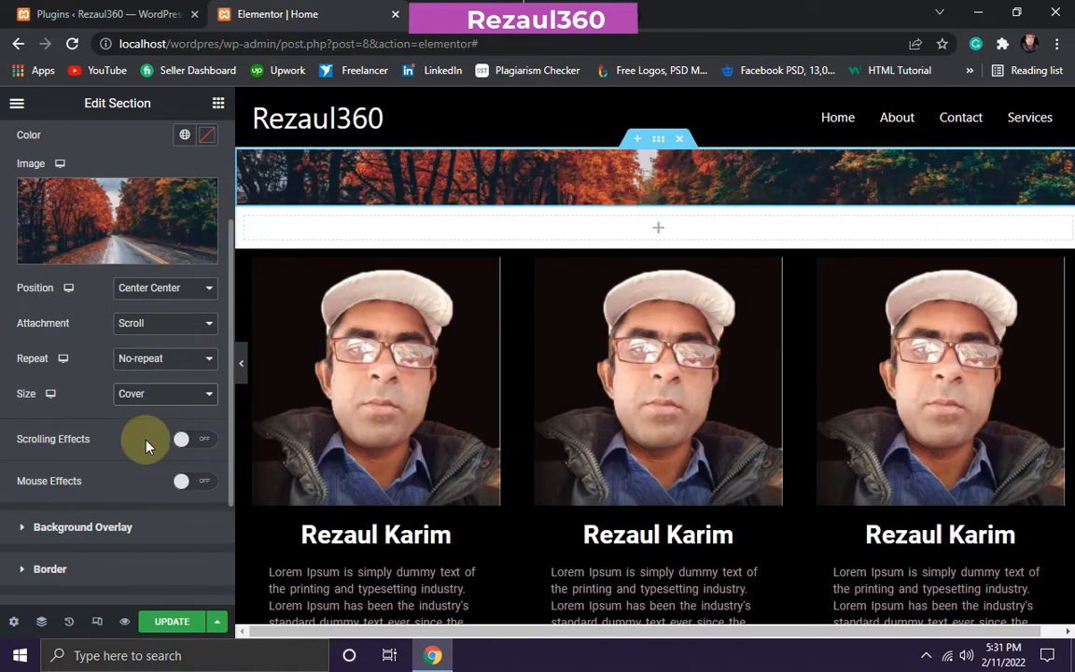
# Set the banner section's content width to Full Width and its height to a minimum of 75 VH.
pyautogui.scroll(2, 181, 373)
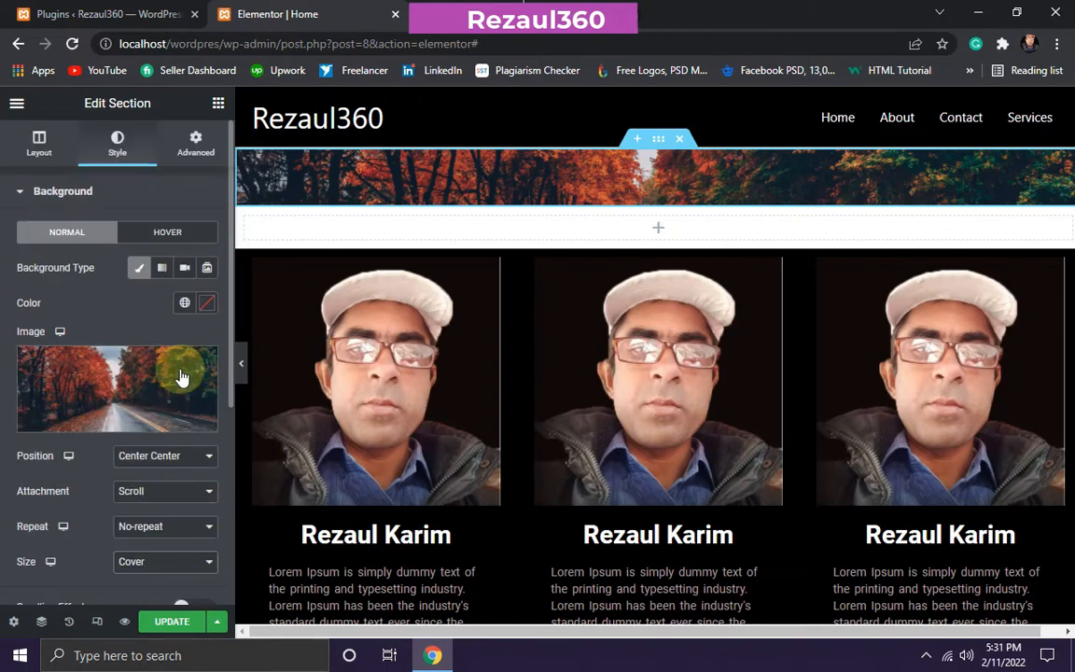
pyautogui.click(37, 147)
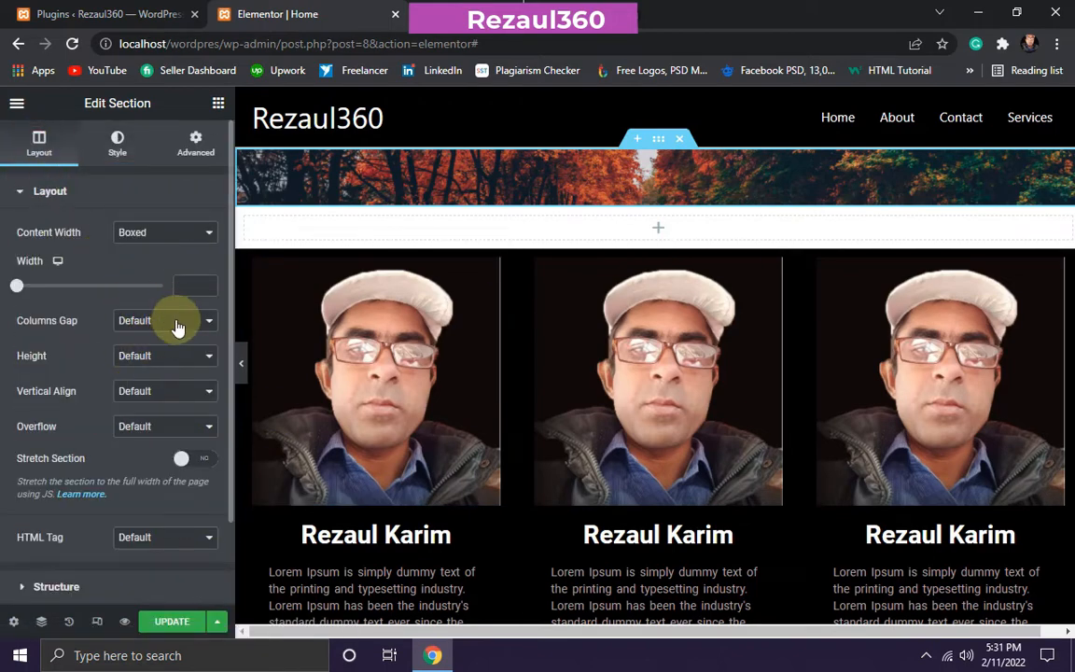
pyautogui.click(195, 234)
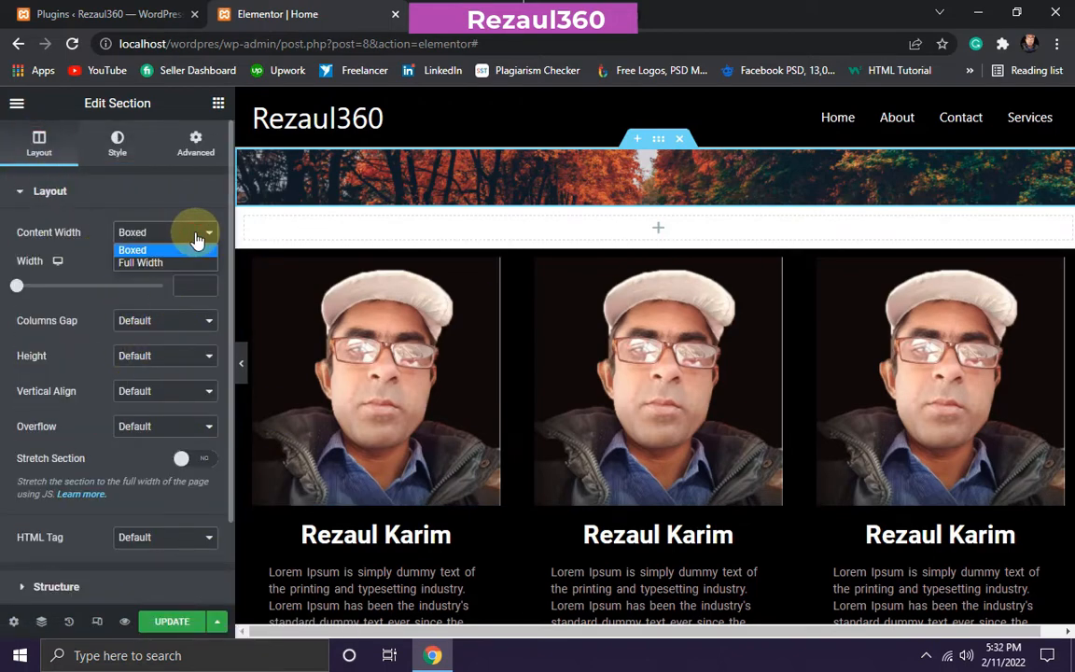
pyautogui.click(149, 263)
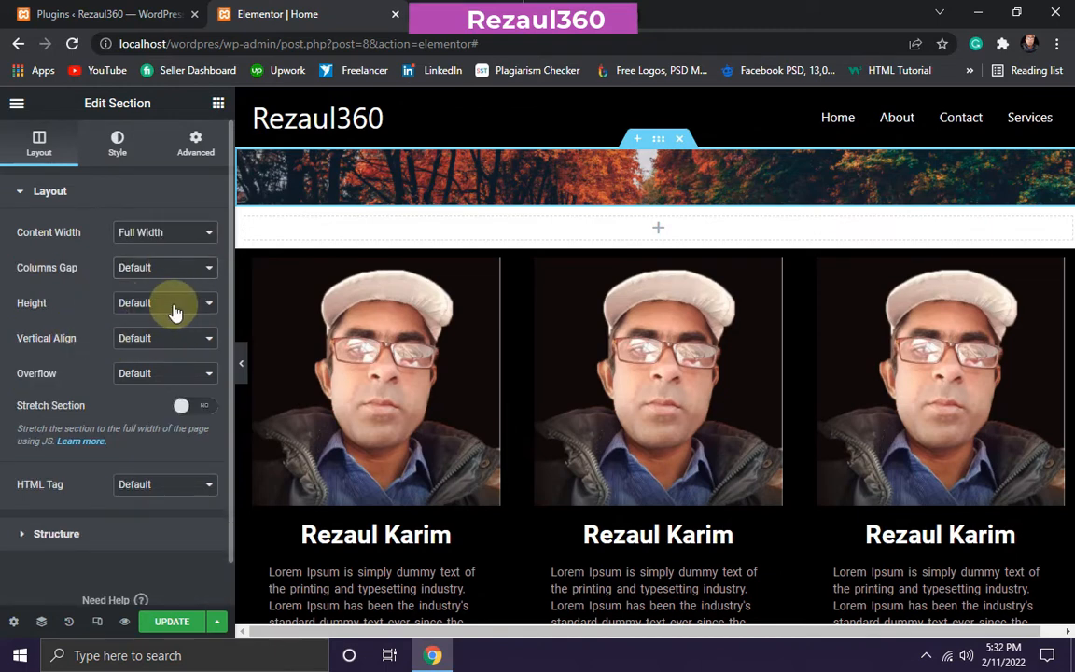
pyautogui.click(193, 308)
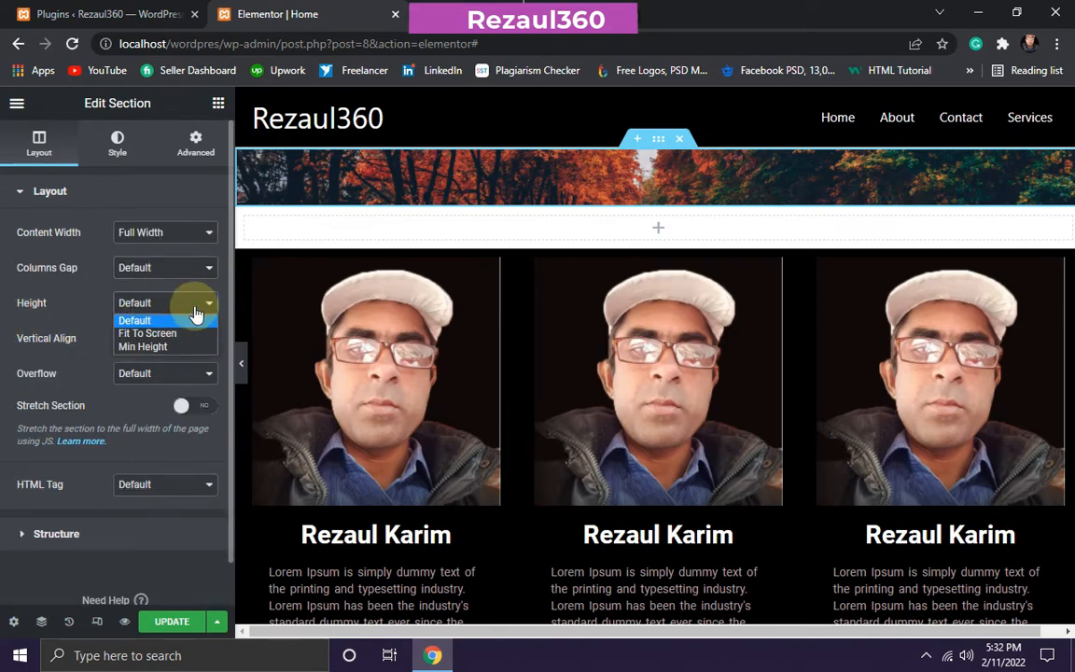
pyautogui.click(150, 346)
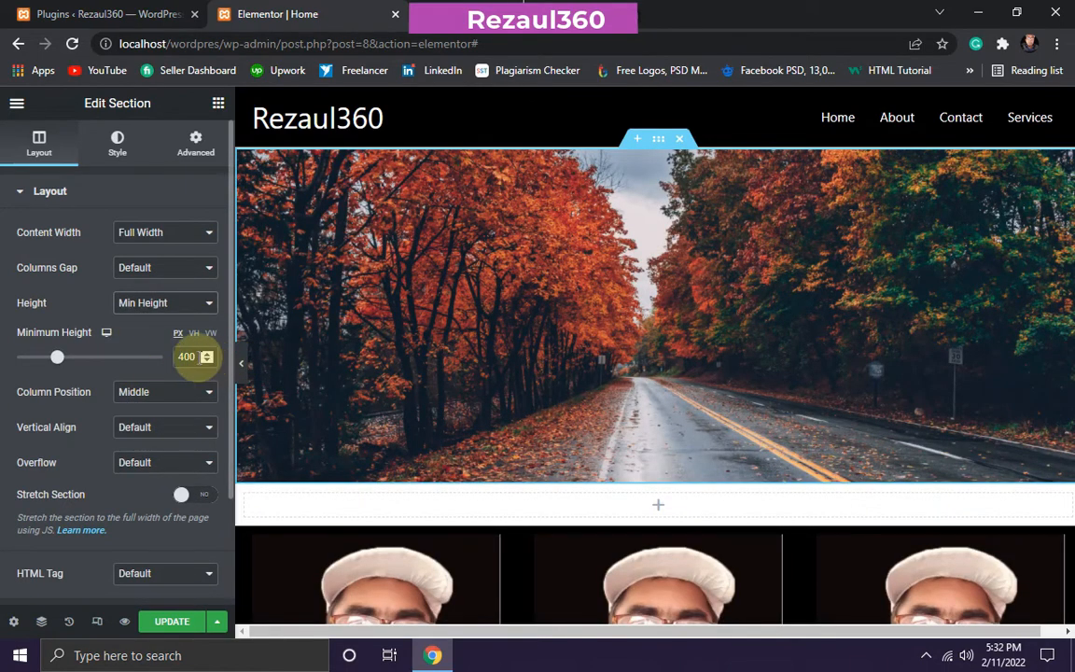
pyautogui.doubleClick(188, 358)
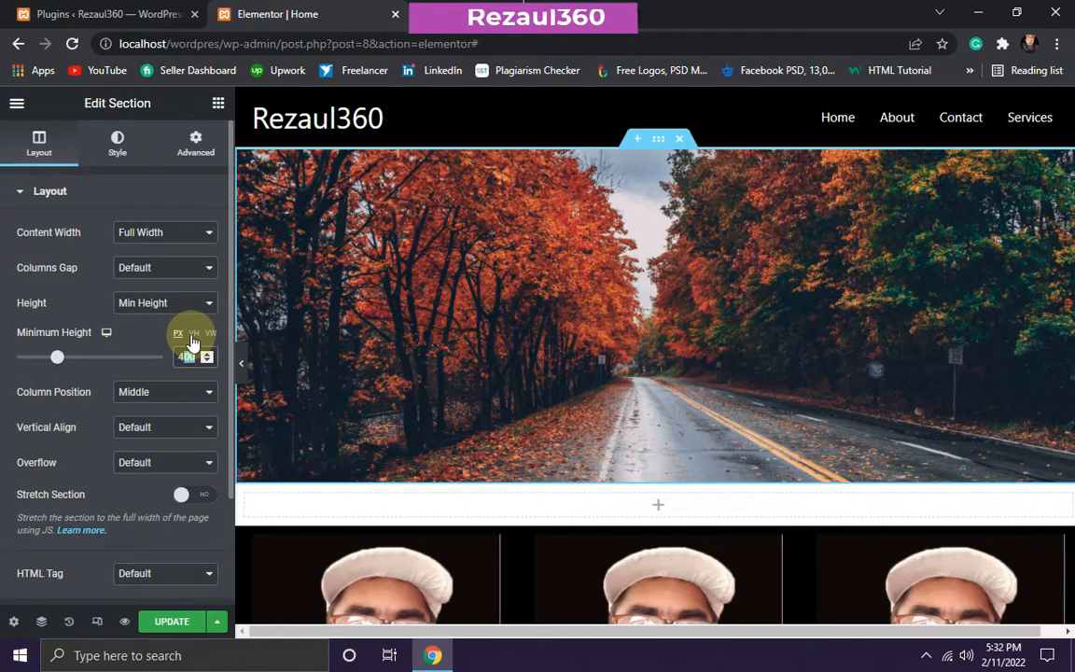
pyautogui.click(193, 334)
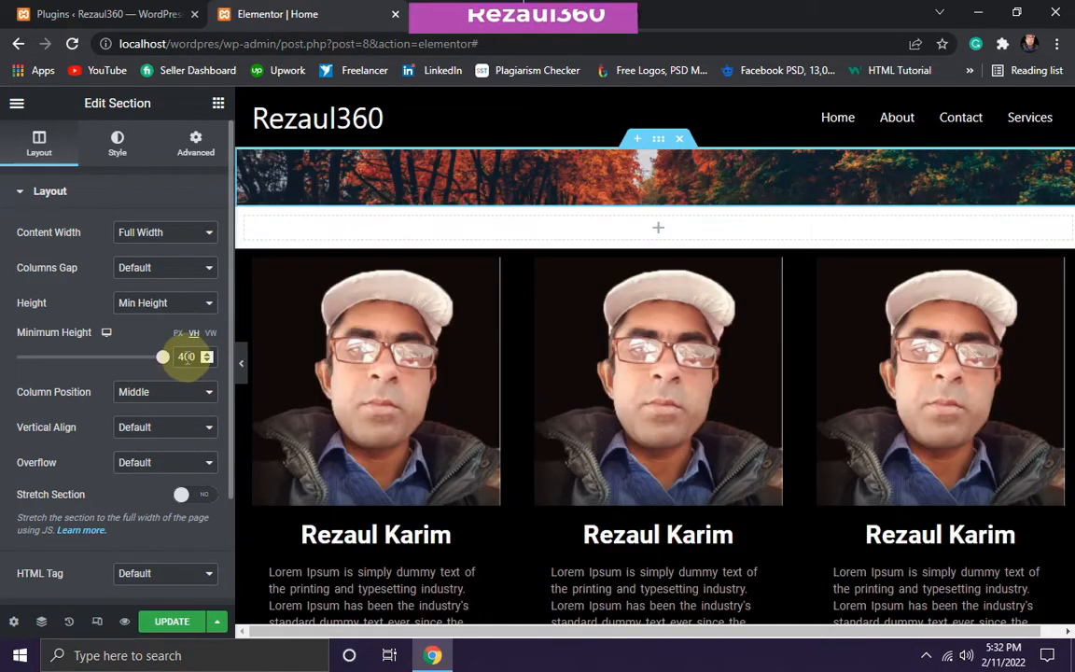
pyautogui.doubleClick(187, 357)
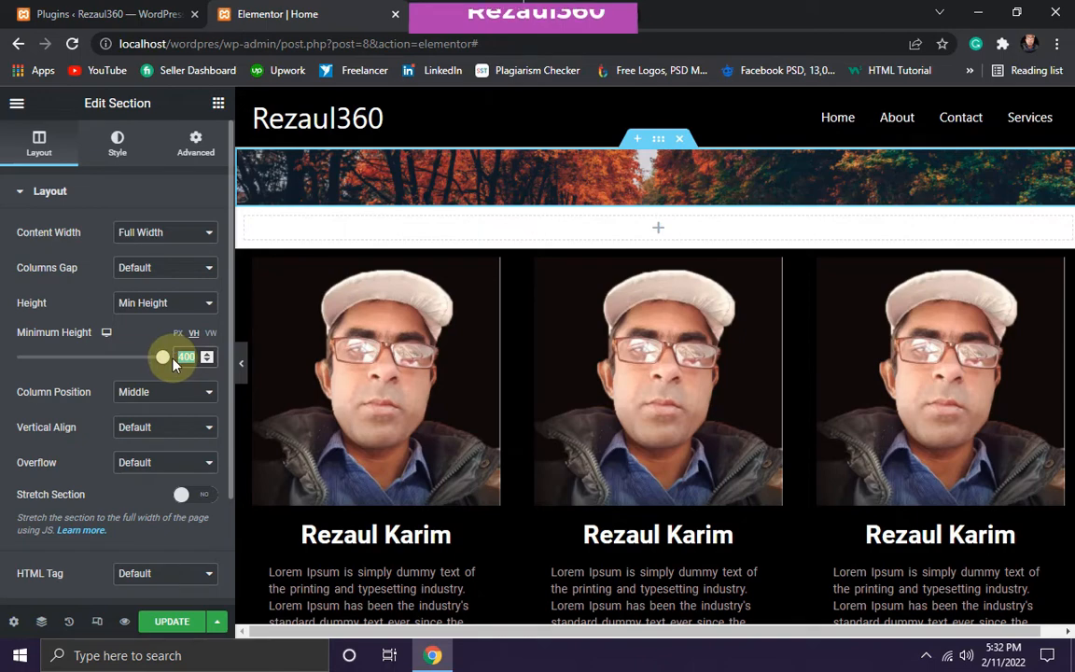
pyautogui.write('75')
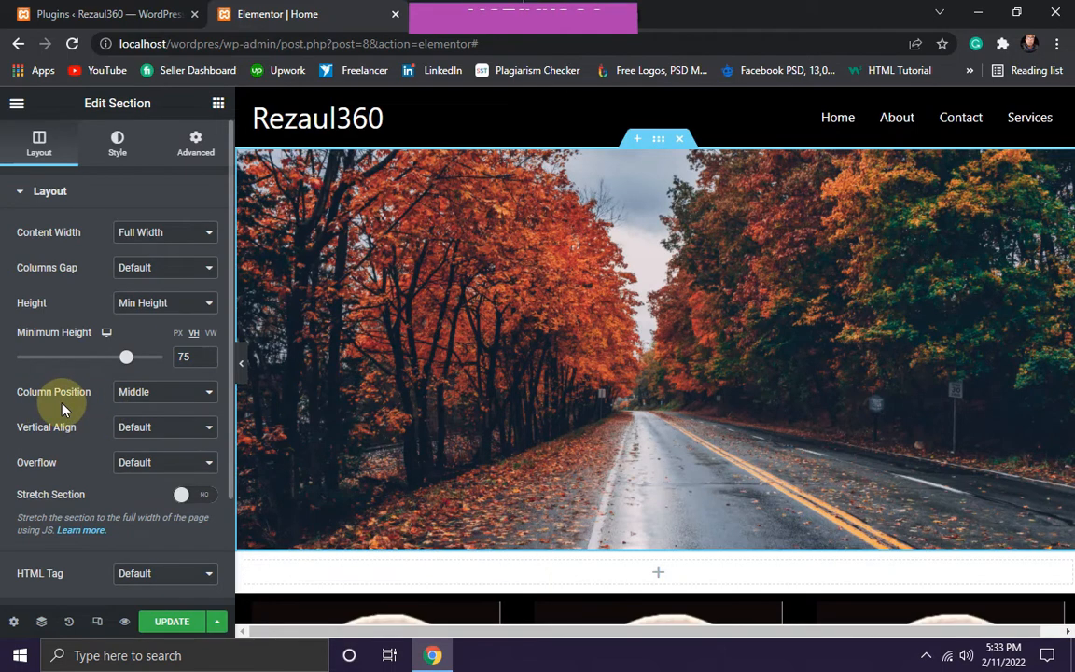
# Set the section's column position to Bottom, turn on Stretch Section and update the page.
pyautogui.click(194, 396)
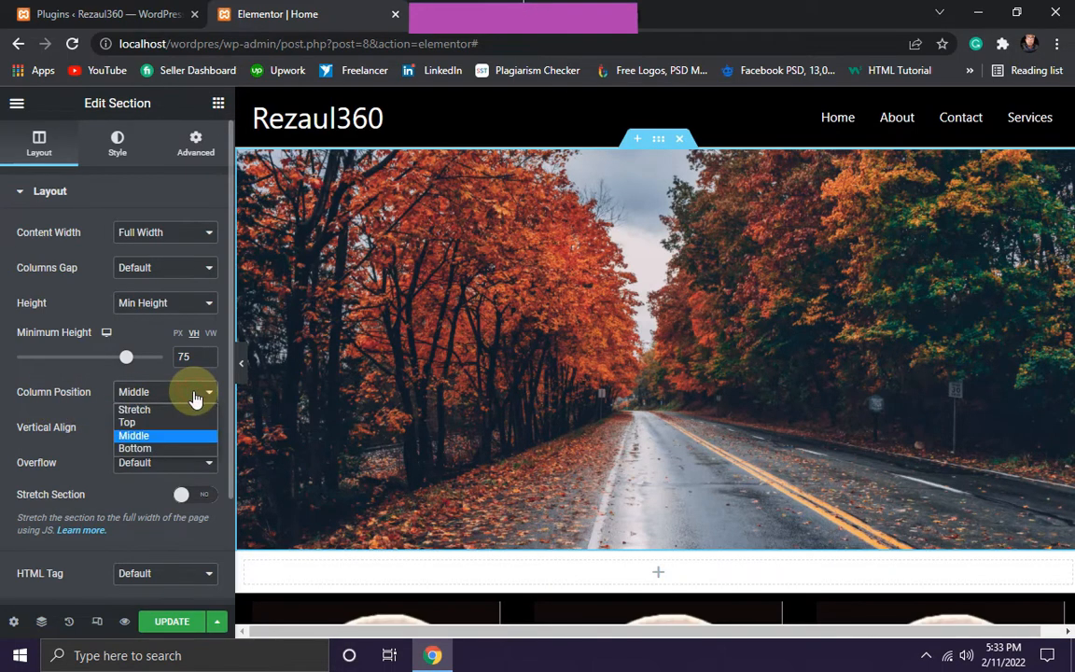
pyautogui.click(149, 448)
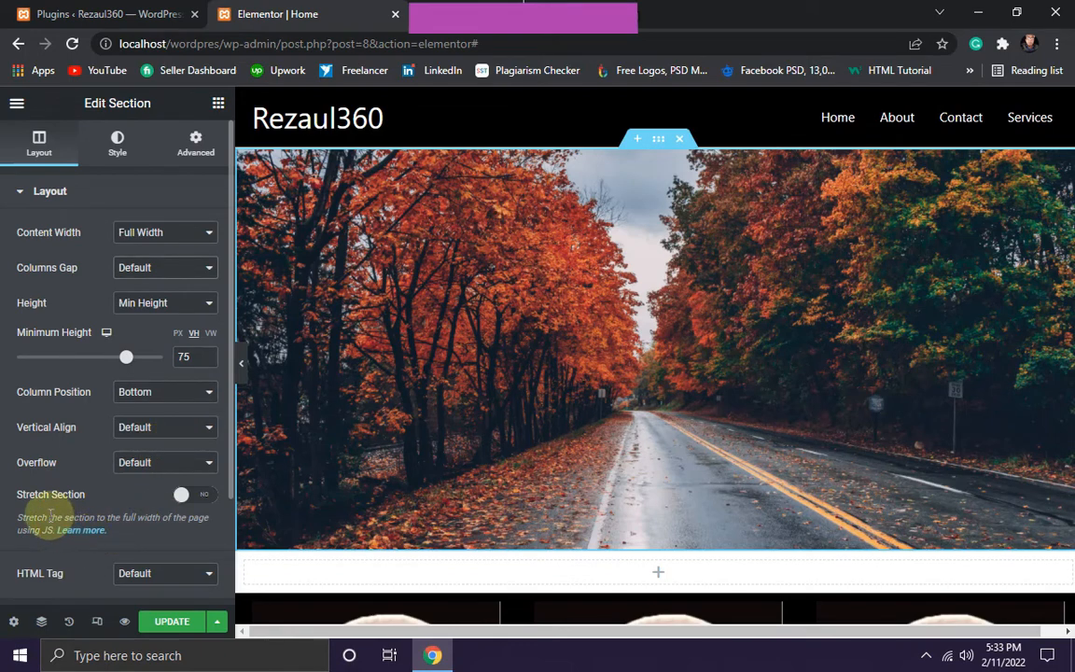
pyautogui.click(199, 502)
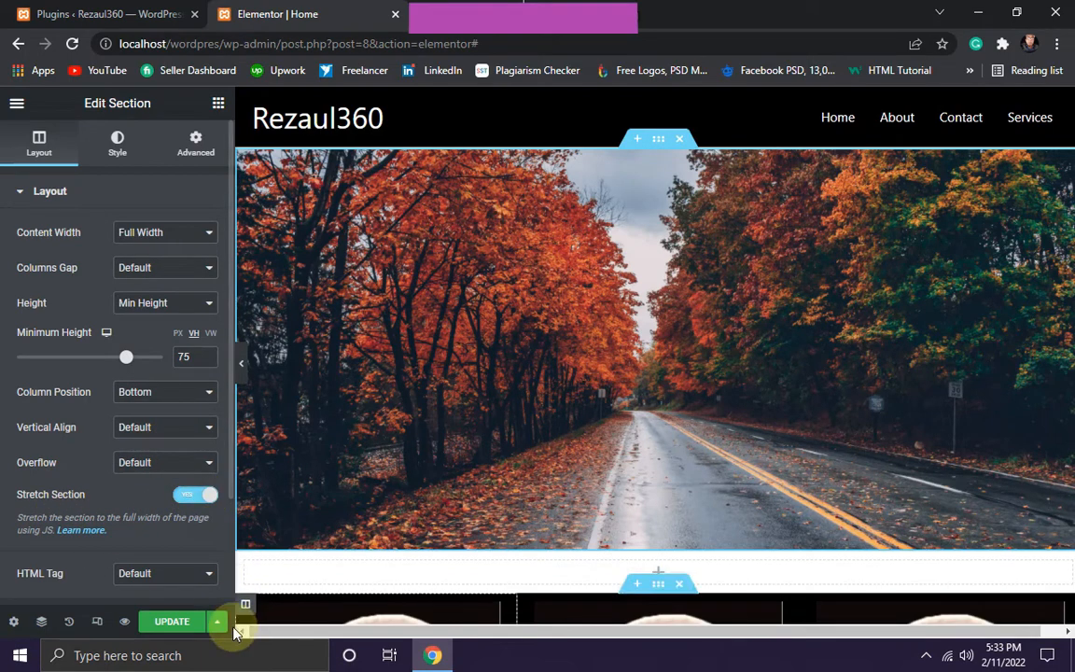
pyautogui.click(170, 620)
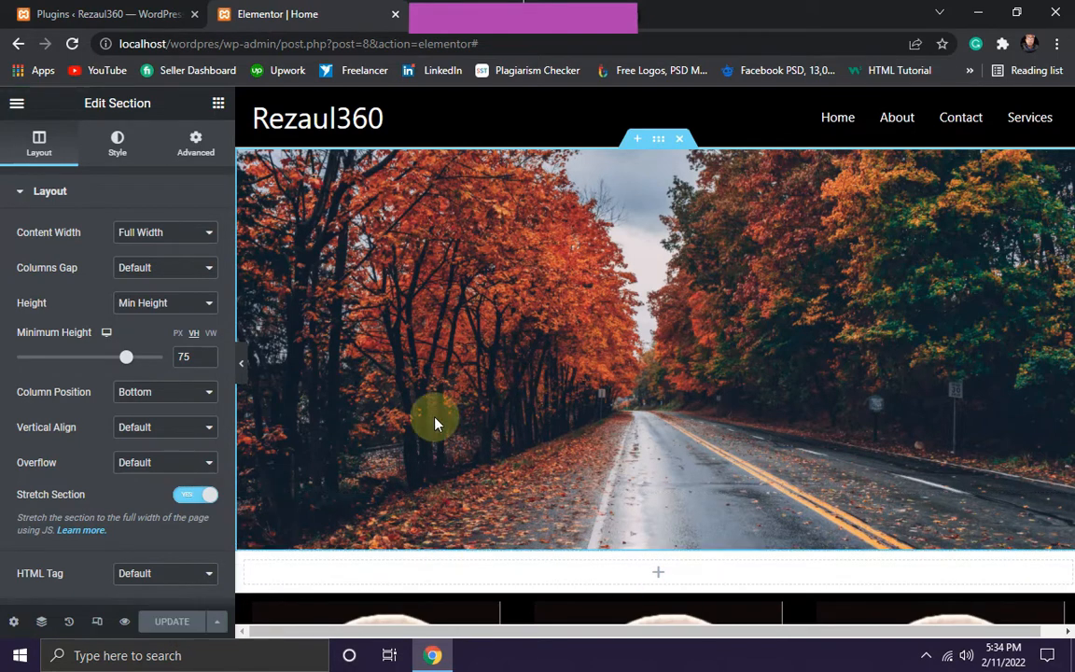
# Add an Inner Section widget to the empty column along the lower edge of the road banner.
pyautogui.scroll(-3, 560, 420)
pyautogui.scroll(1, 444, 412)
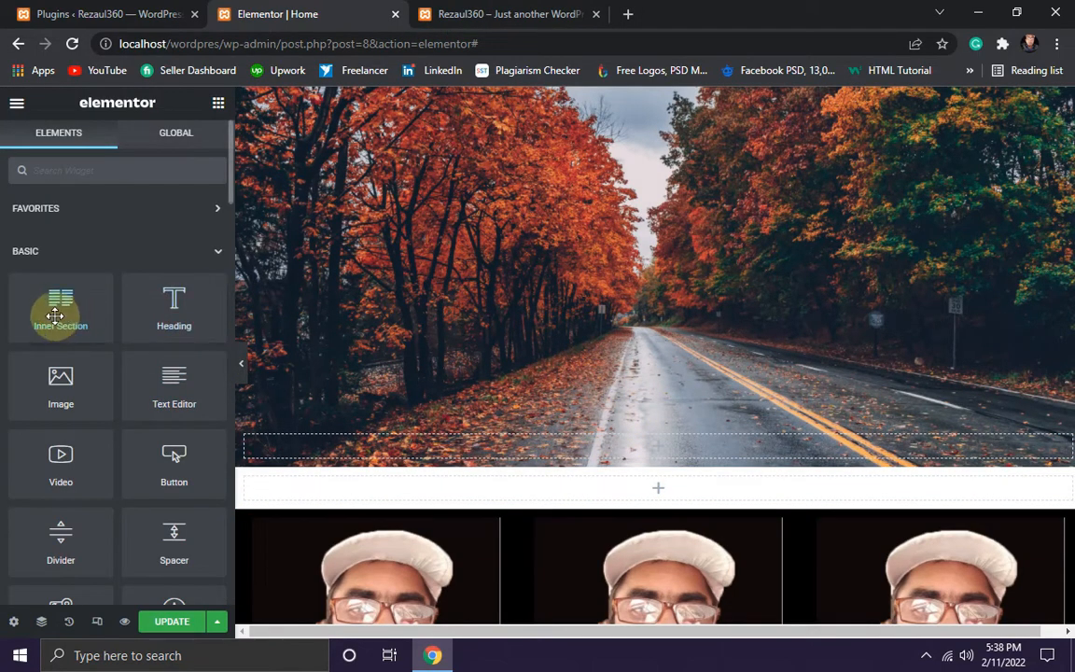
pyautogui.moveTo(55, 314); pyautogui.dragTo(636, 444)
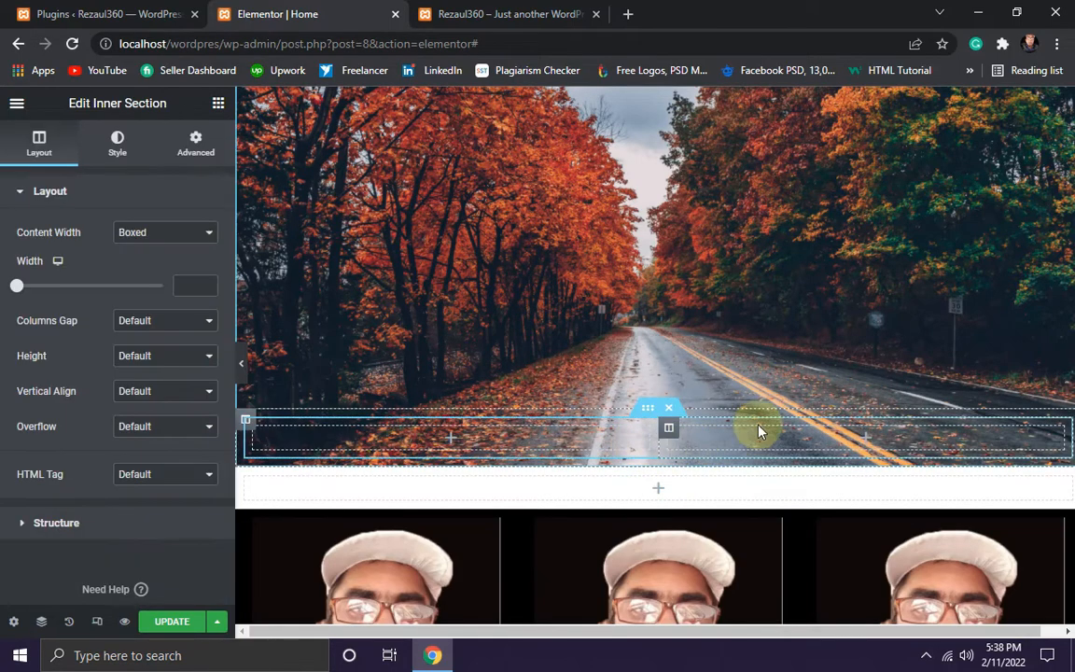
# Place an Image widget in the first column of the inner section.
pyautogui.scroll(-1, 762, 428)
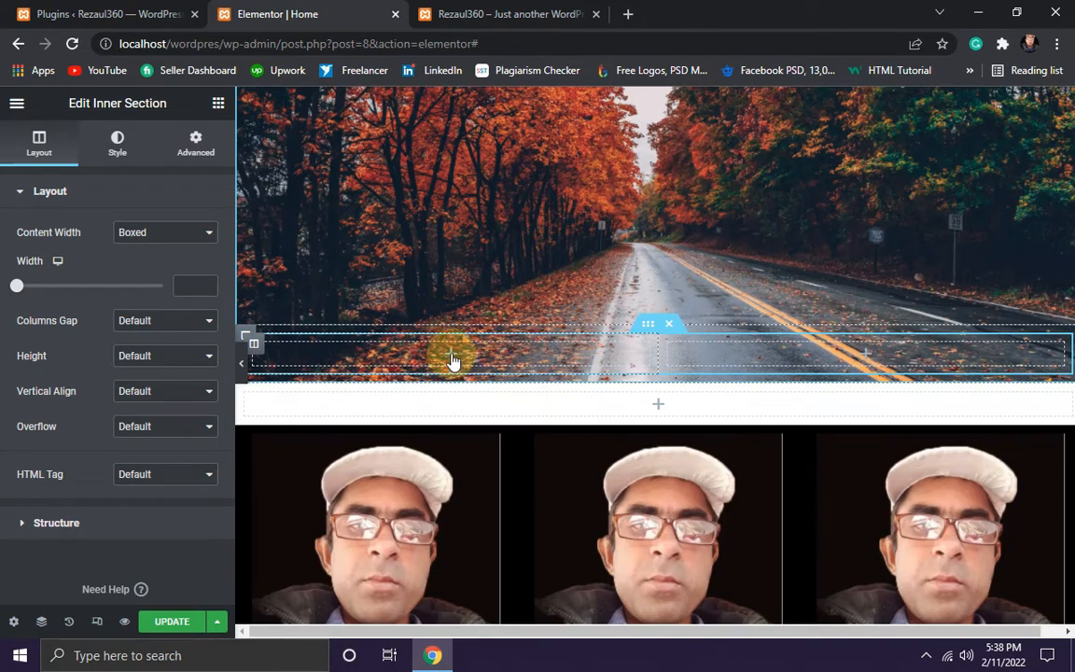
pyautogui.click(451, 358)
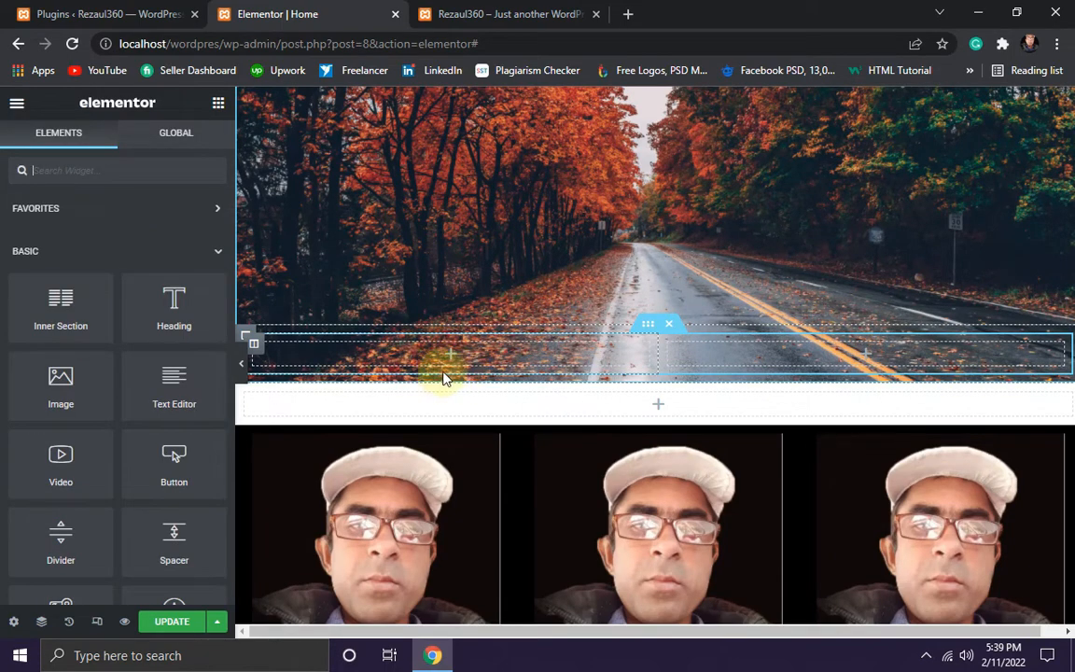
pyautogui.moveTo(58, 395); pyautogui.dragTo(453, 360)
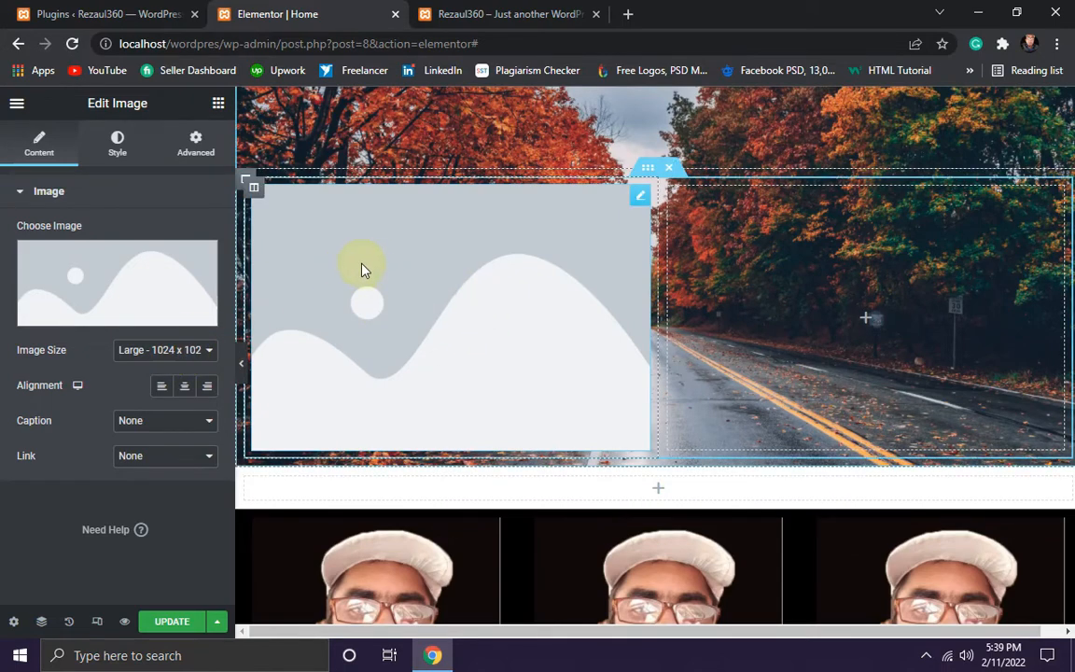
# Duplicate the inner section's image column until there are five image columns, and delete the empty last column.
pyautogui.rightClick(253, 194)
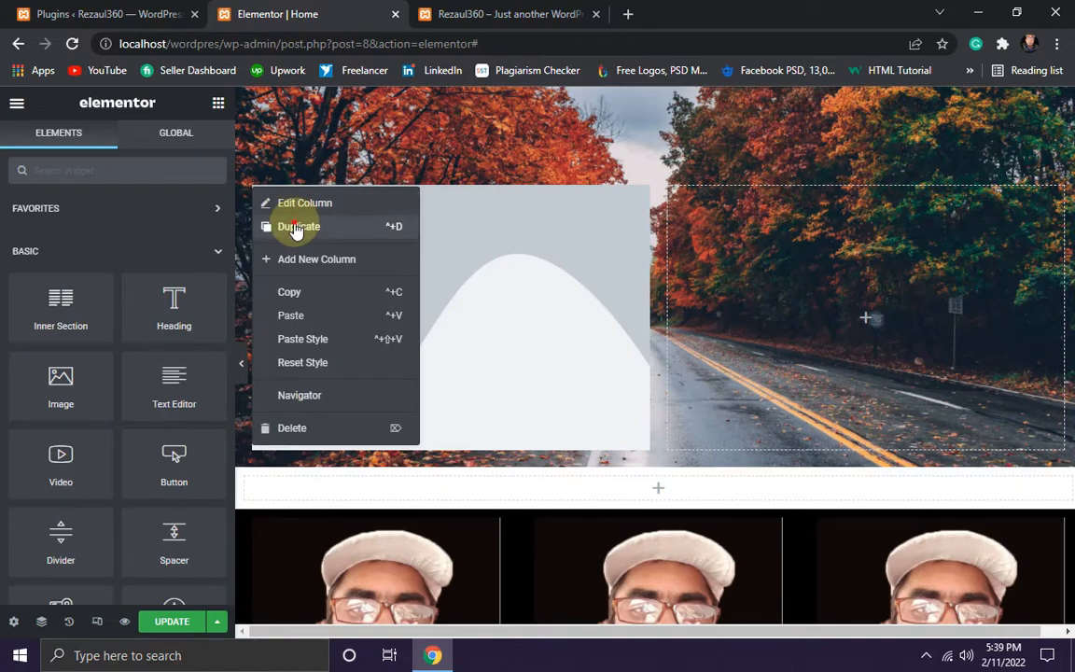
pyautogui.click(297, 231)
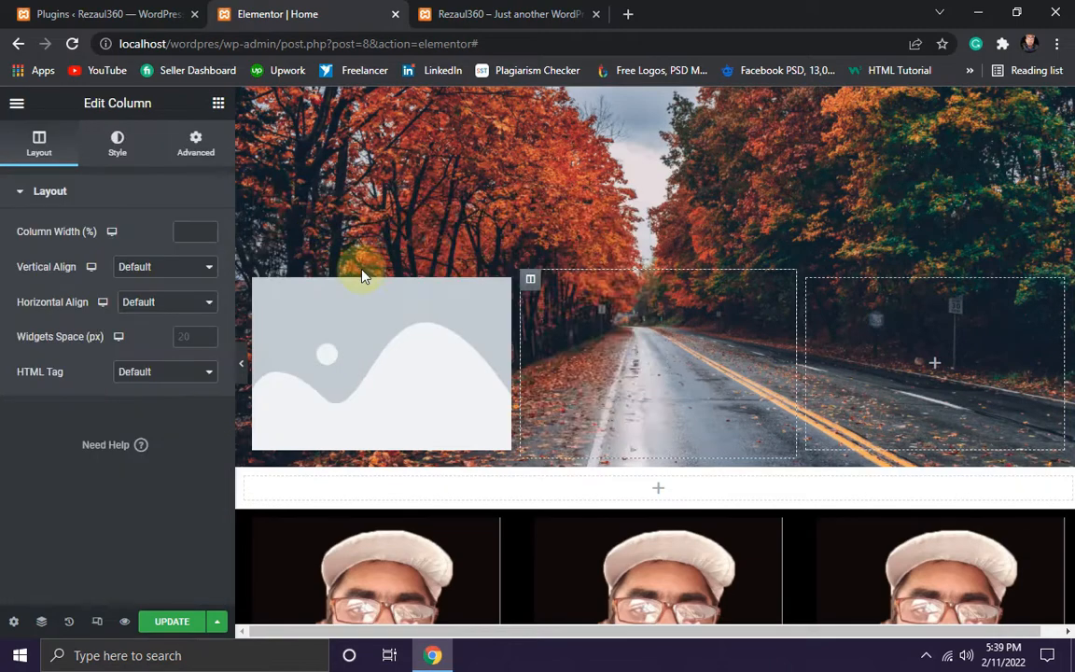
pyautogui.rightClick(531, 284)
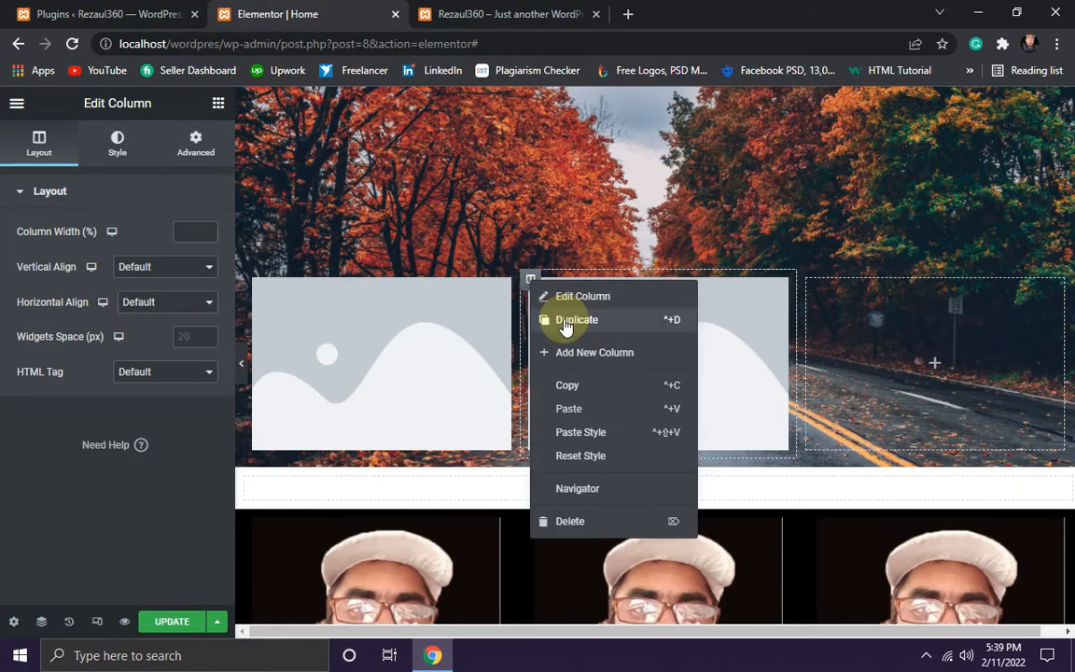
pyautogui.click(552, 319)
pyautogui.rightClick(669, 327)
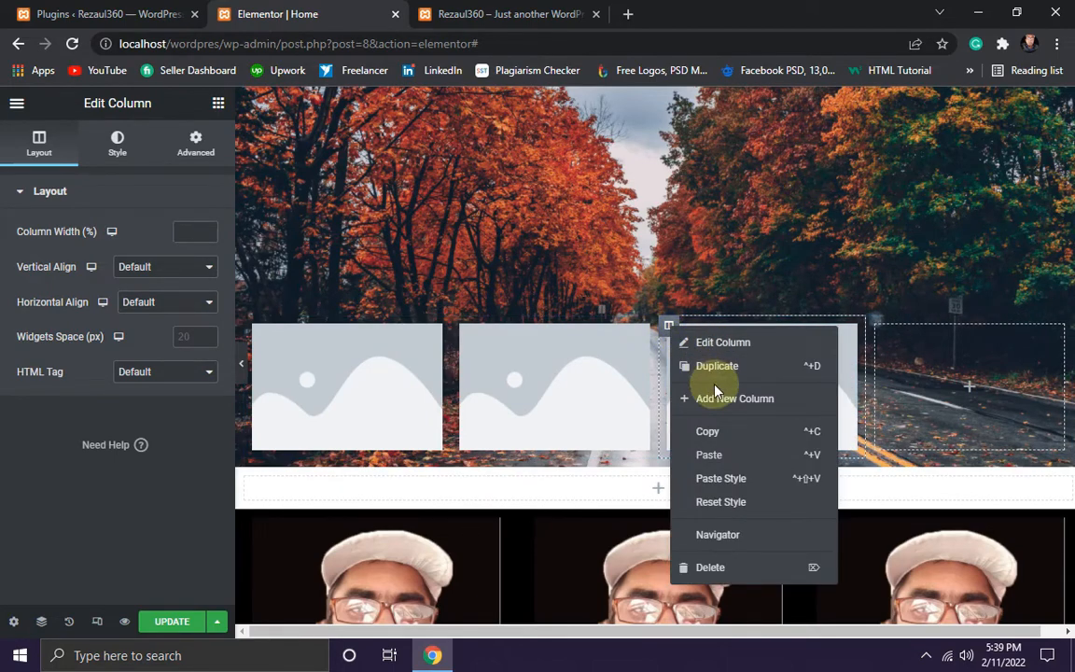
pyautogui.click(704, 373)
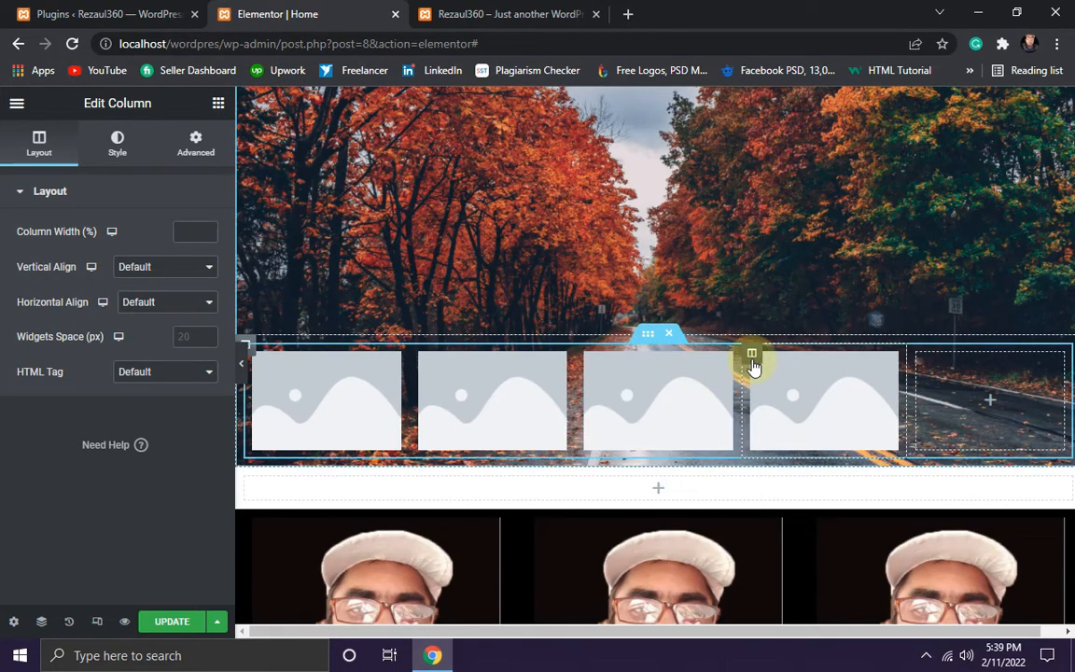
pyautogui.rightClick(753, 360)
pyautogui.click(793, 410)
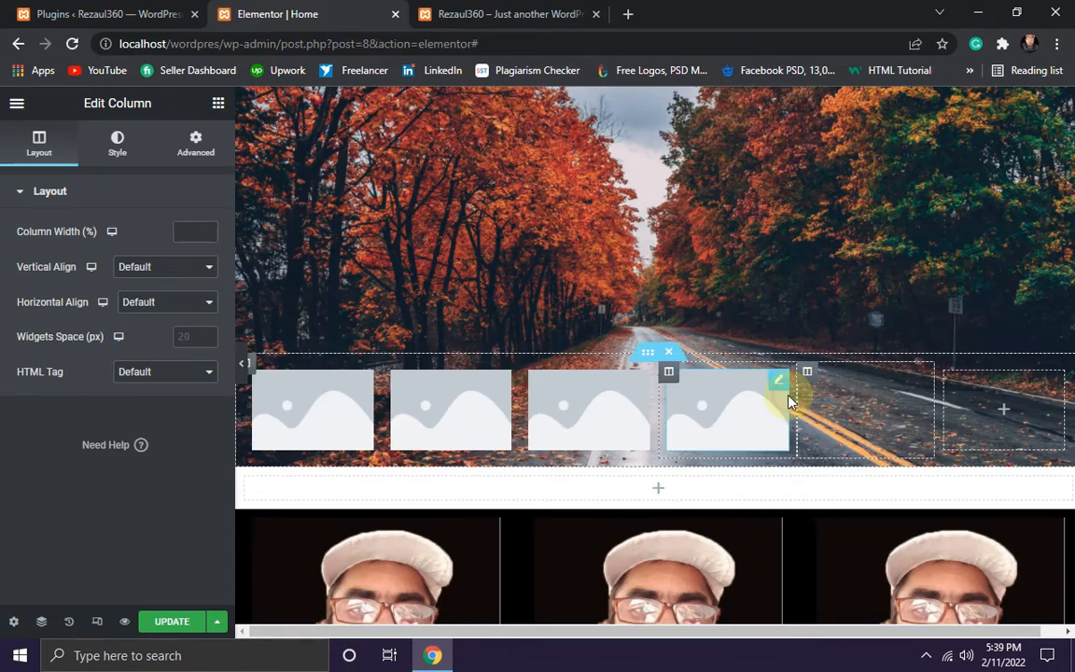
pyautogui.rightClick(978, 396)
pyautogui.click(980, 620)
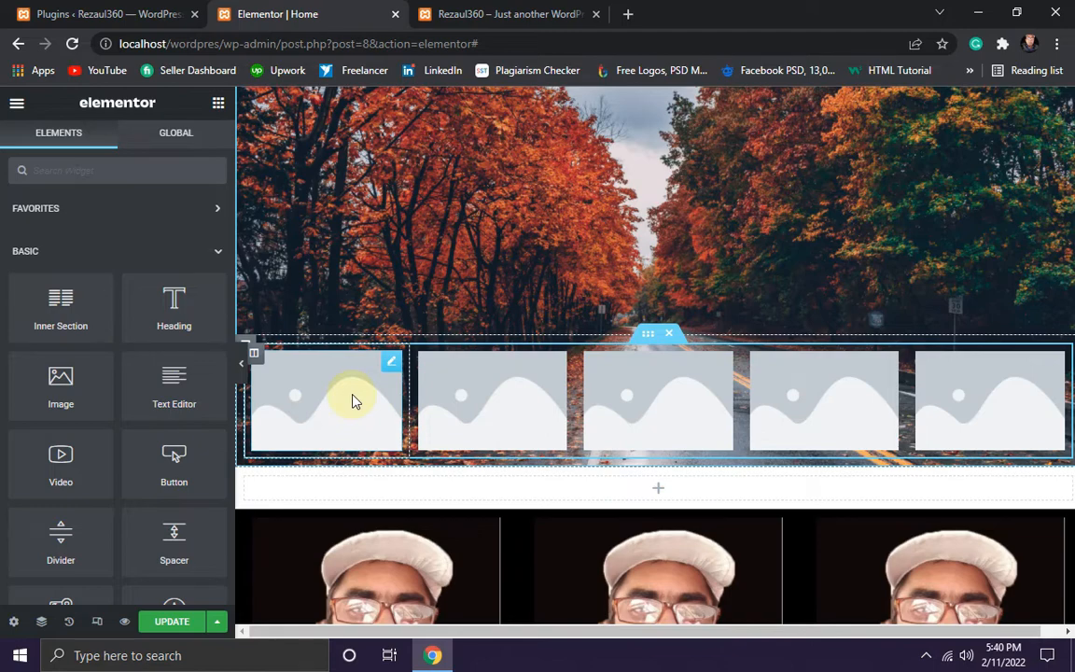
# Replace the placeholders in the inner section's first and second columns with cloud1.png and cloud2.png from the media library.
pyautogui.click(300, 408)
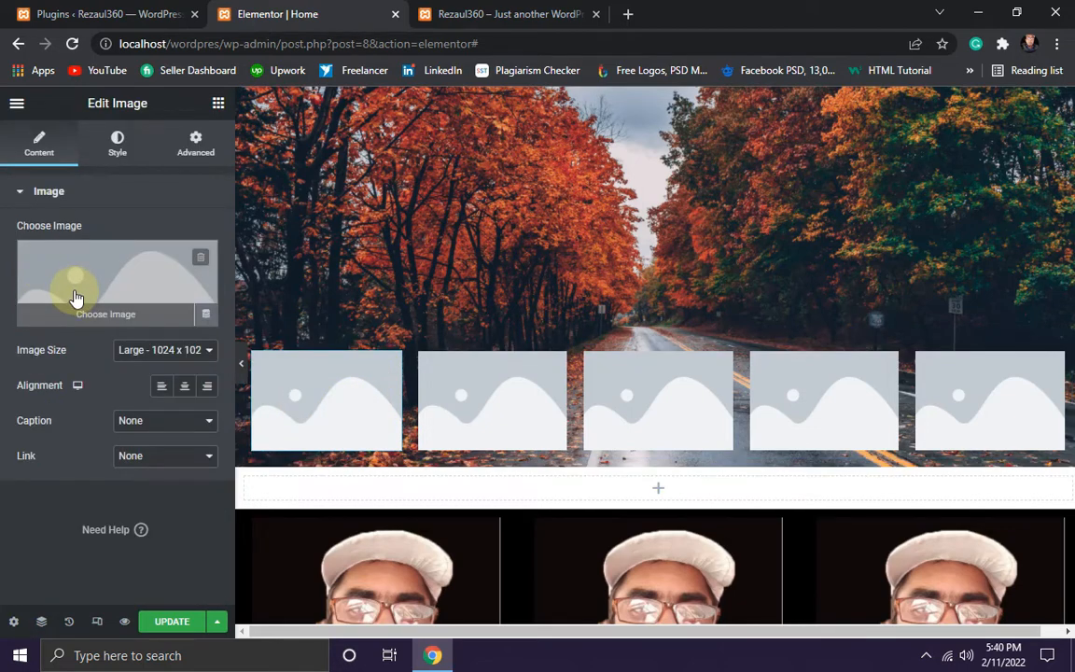
pyautogui.click(83, 310)
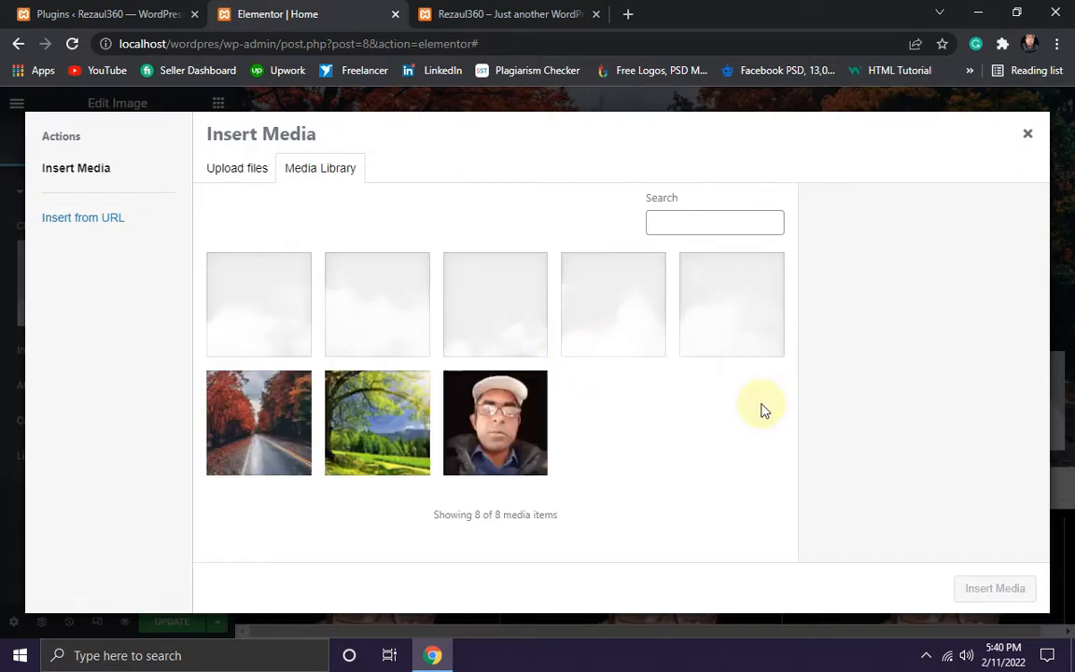
pyautogui.click(751, 310)
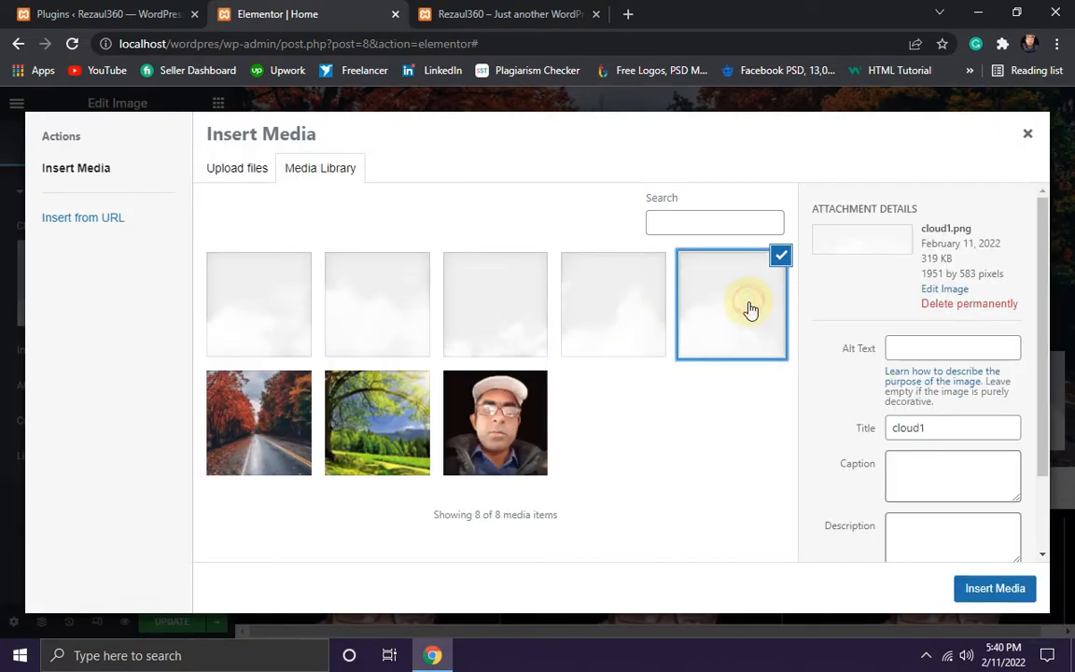
pyautogui.click(995, 590)
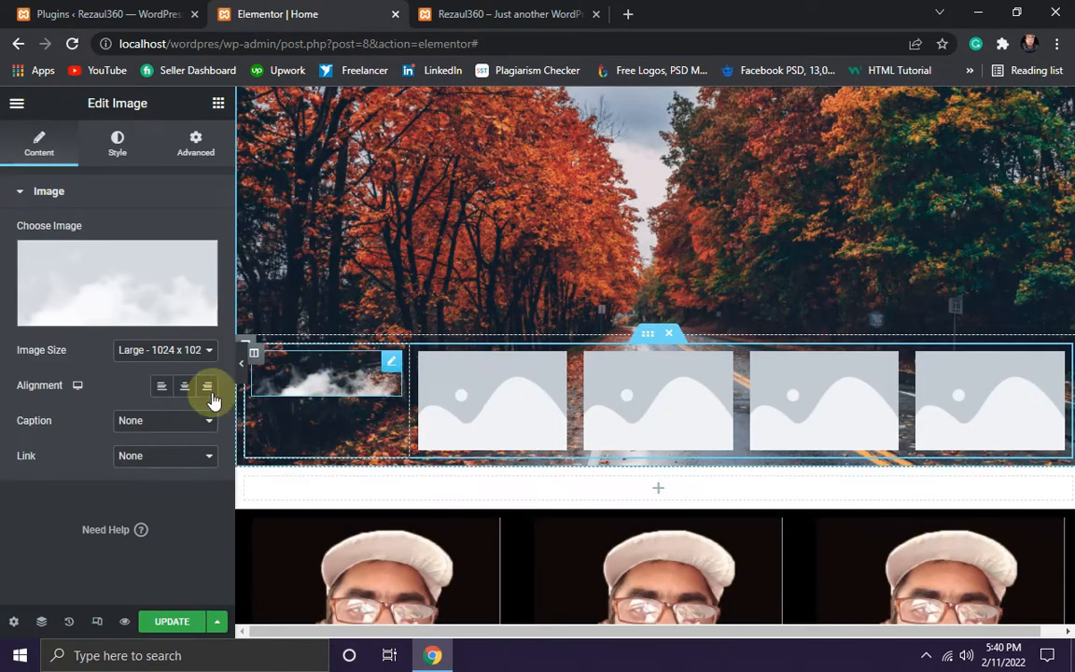
pyautogui.click(466, 393)
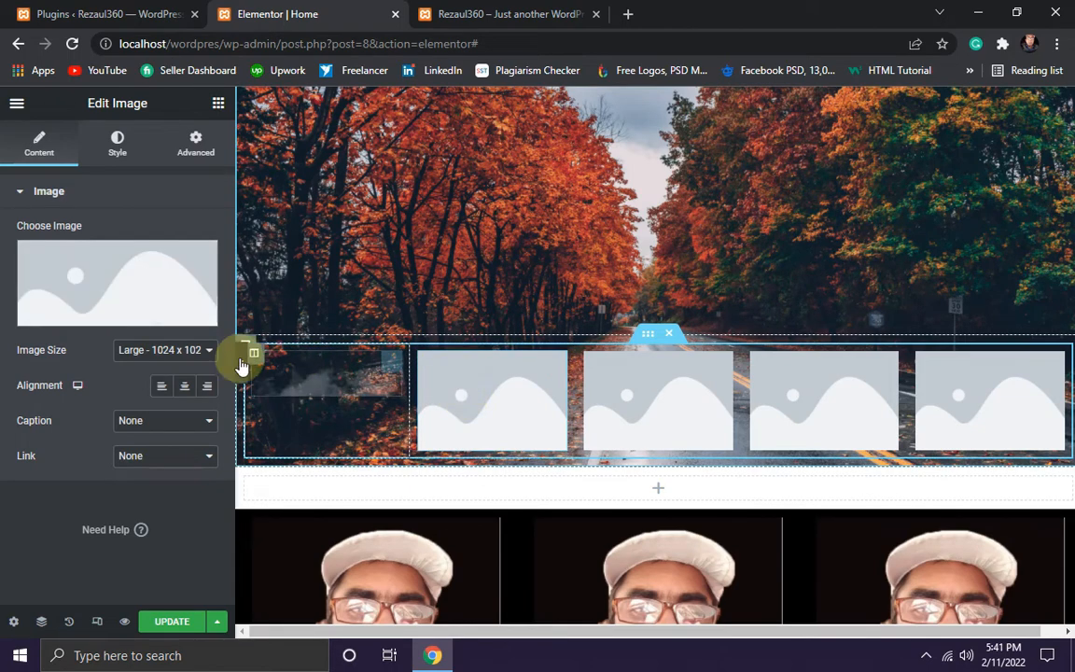
pyautogui.click(78, 317)
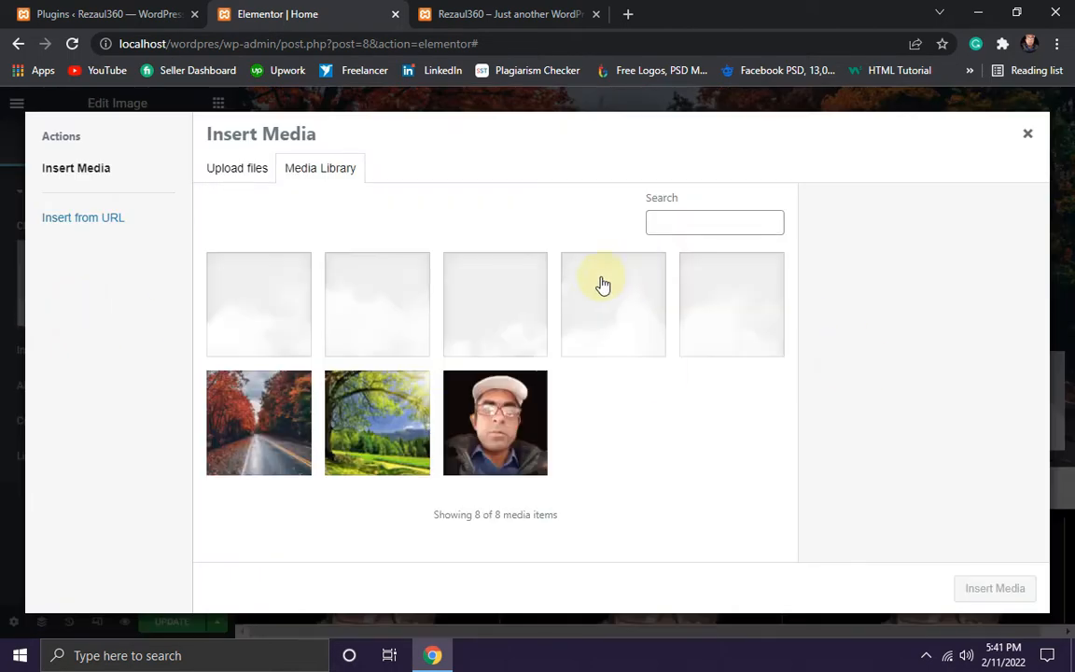
pyautogui.click(608, 313)
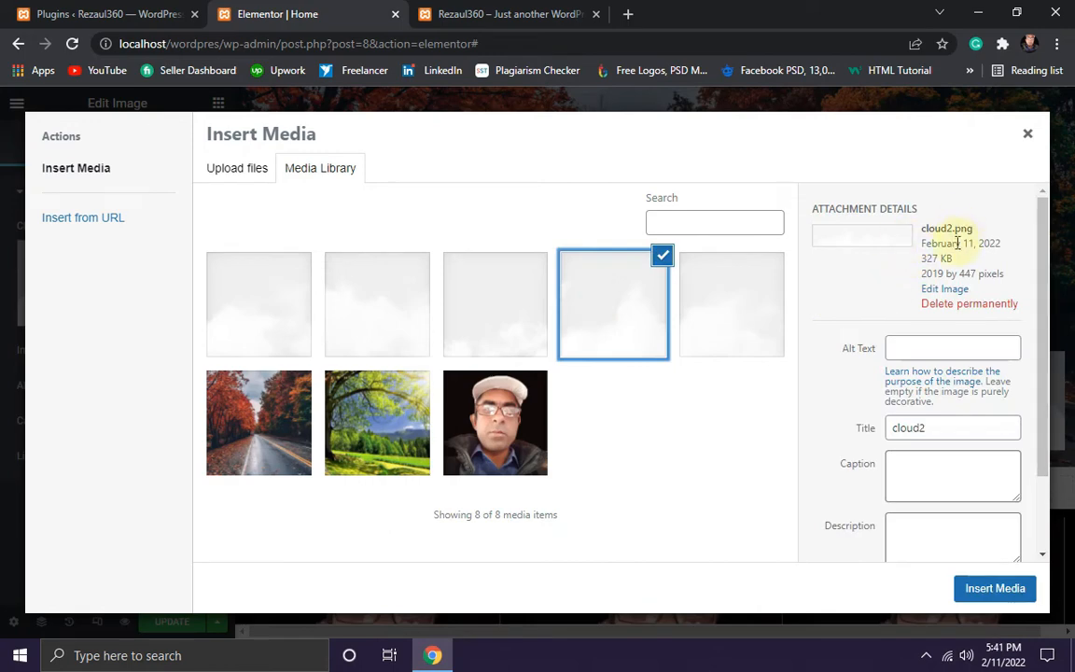
pyautogui.click(995, 589)
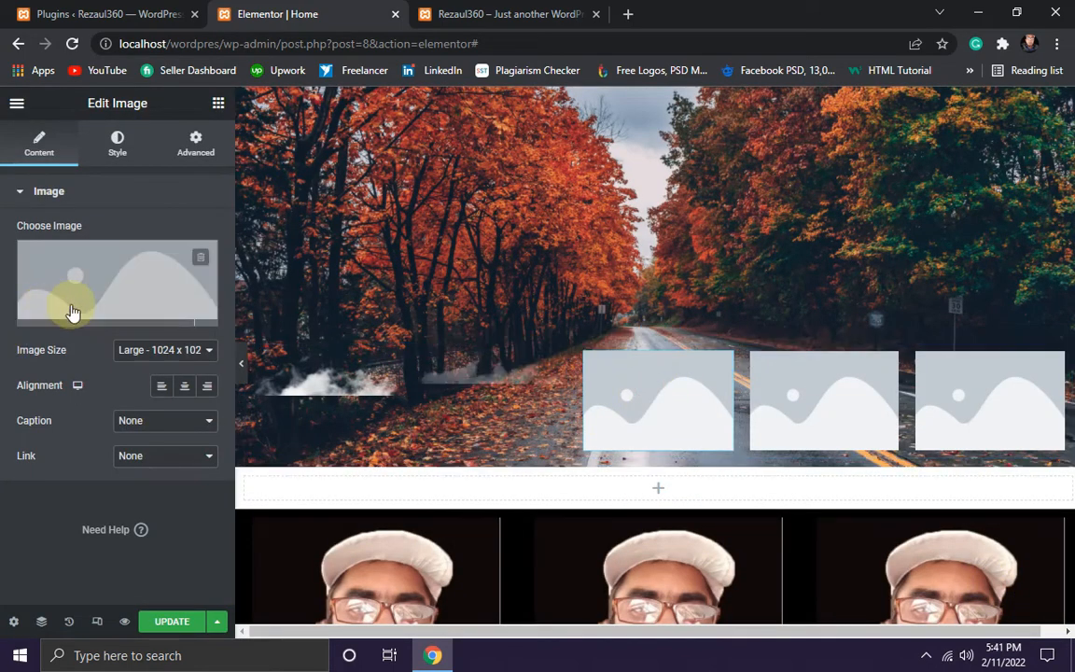
# Set the third column's image to the middle of the five library cloud images and the fourth column's image to cloud4.png.
pyautogui.click(135, 314)
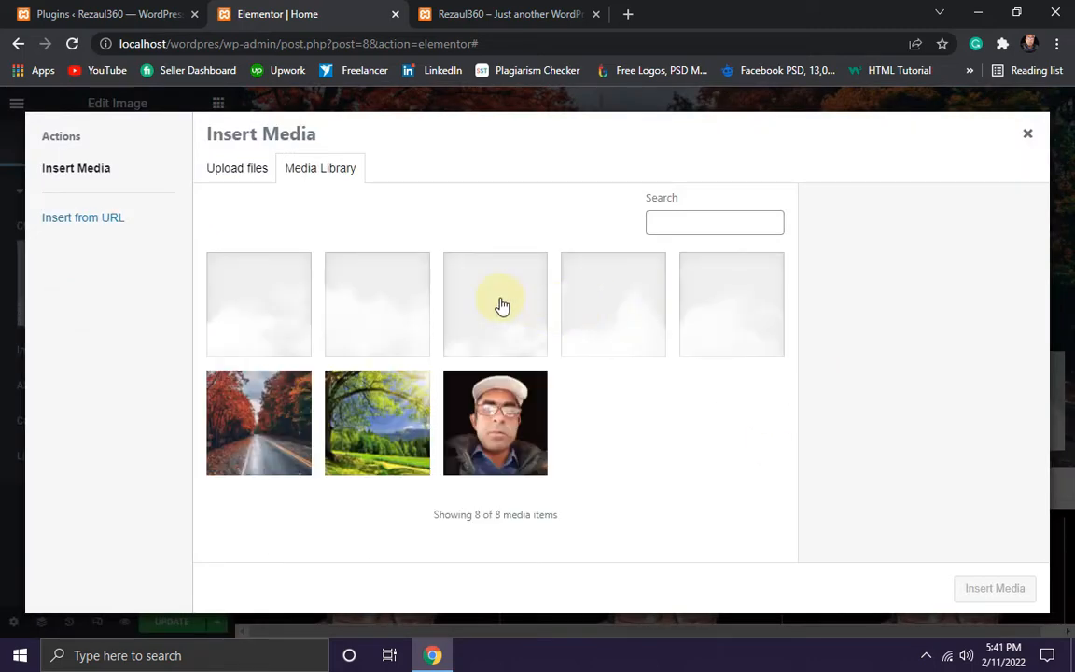
pyautogui.click(502, 306)
pyautogui.click(989, 590)
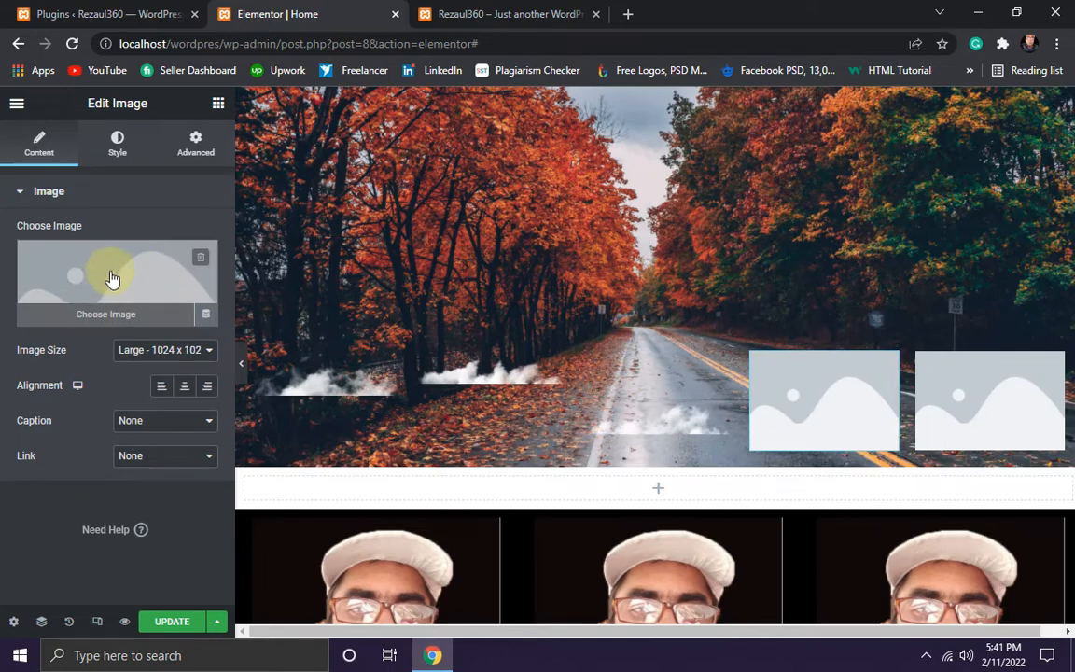
pyautogui.click(79, 307)
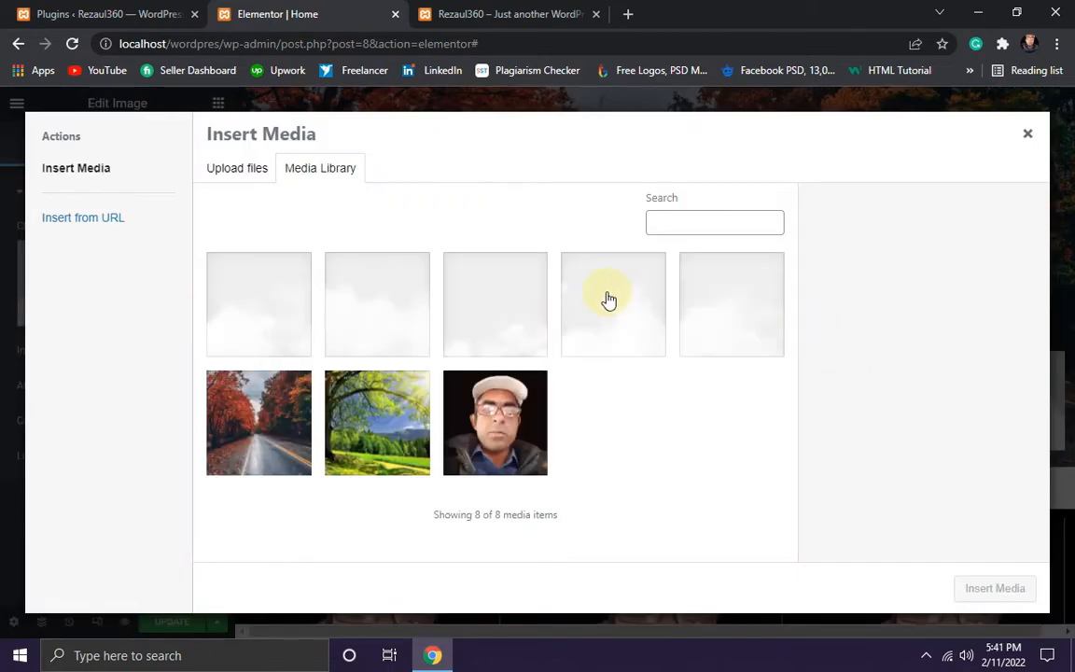
pyautogui.click(392, 305)
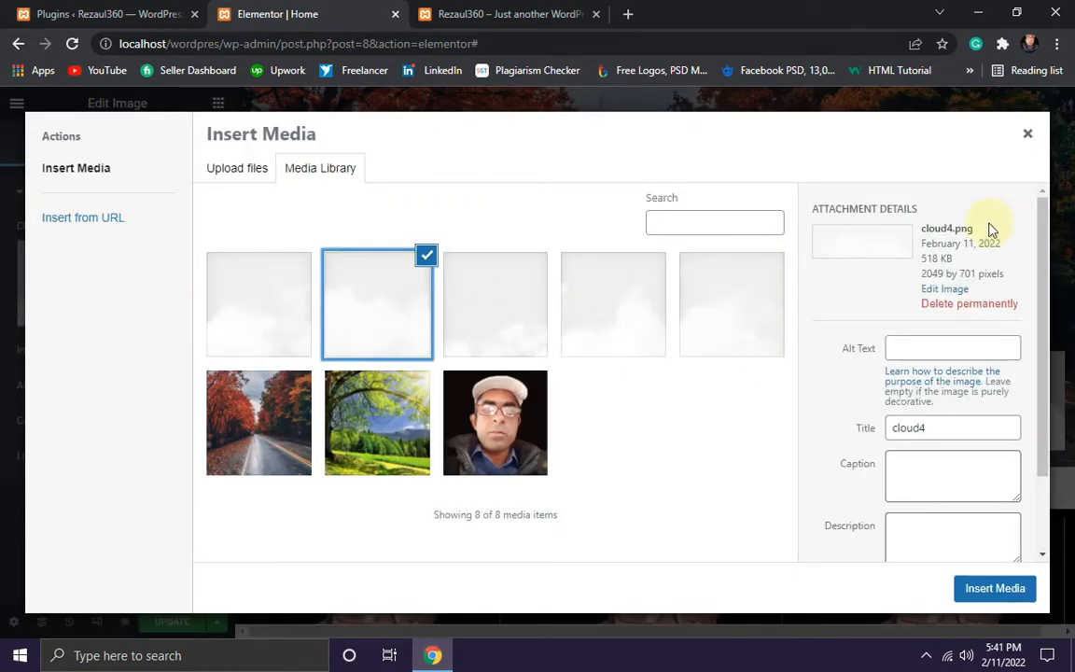
pyautogui.click(978, 588)
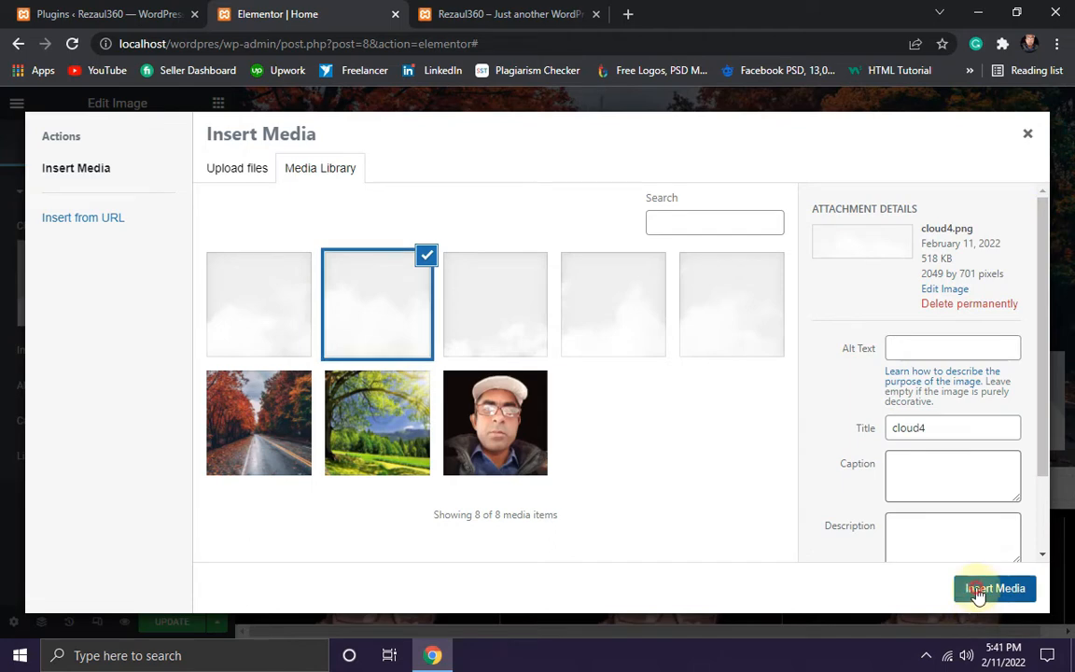
# Replace the placeholder in the inner section's fifth column with cloud5.png from the media library.
pyautogui.click(995, 399)
pyautogui.click(109, 304)
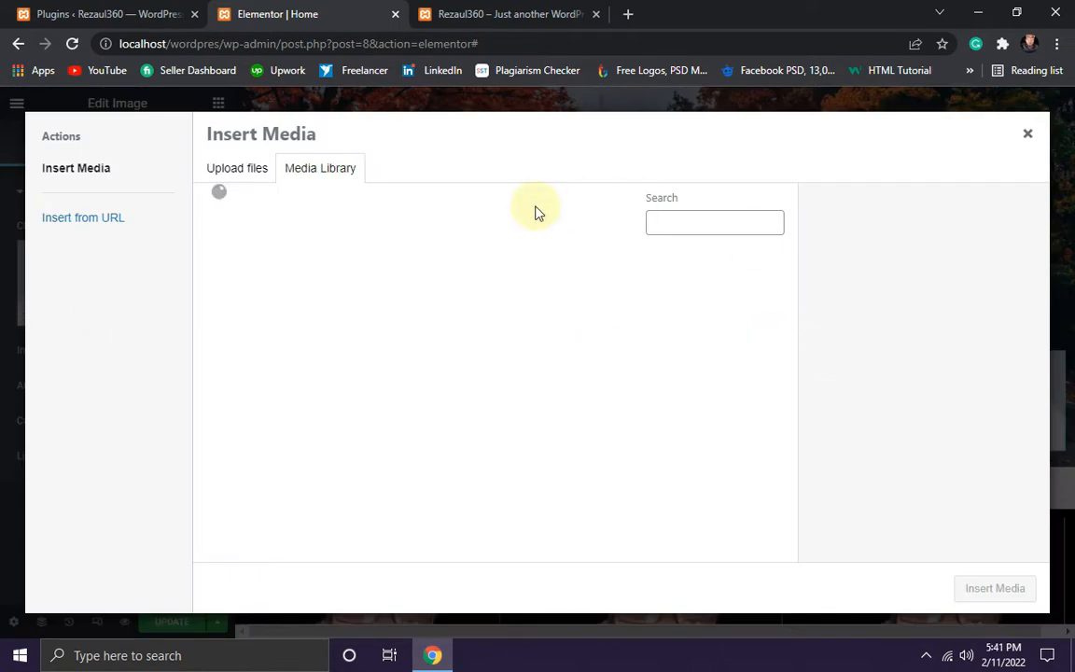
pyautogui.click(259, 283)
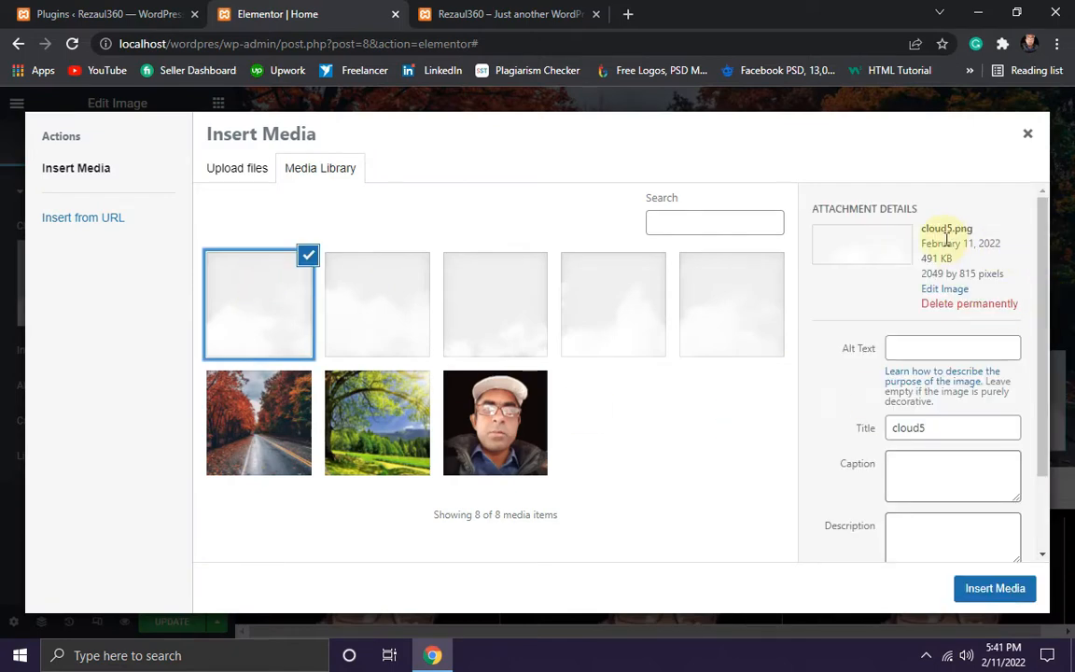
pyautogui.click(987, 598)
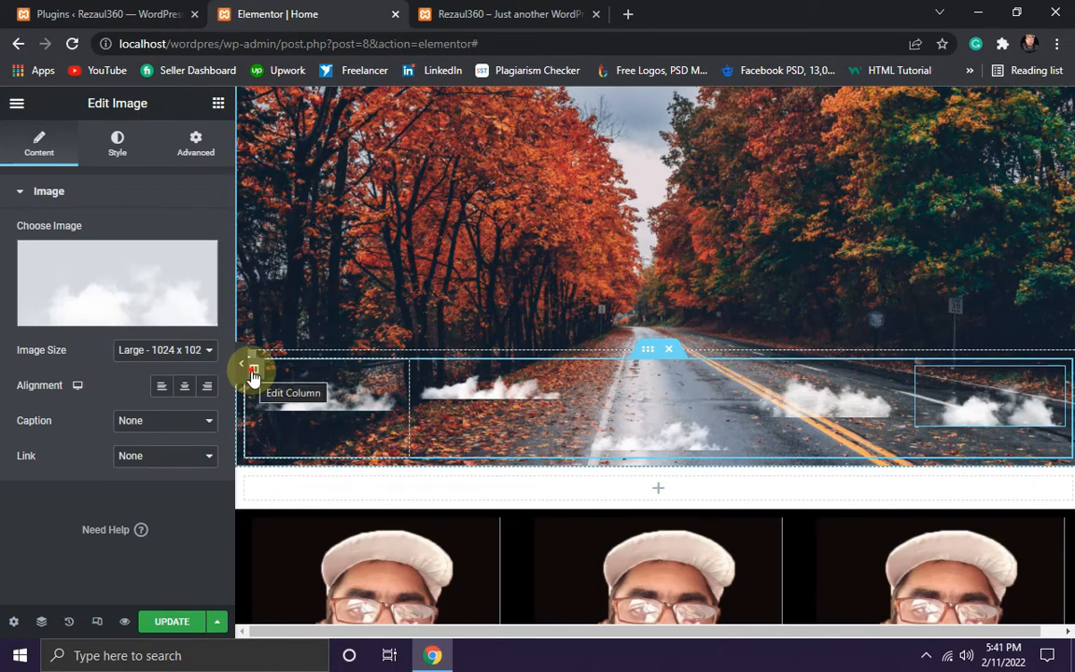
# Assign the CSS class "clouds" to the inner section's first column, copy the class name and update the page.
pyautogui.click(253, 374)
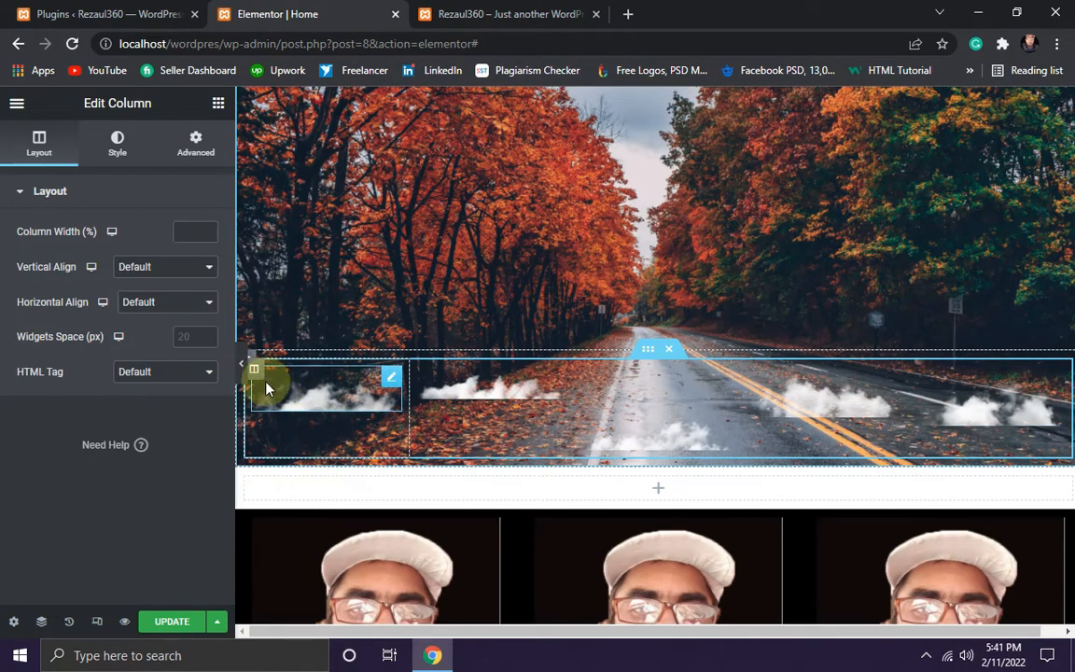
pyautogui.click(195, 154)
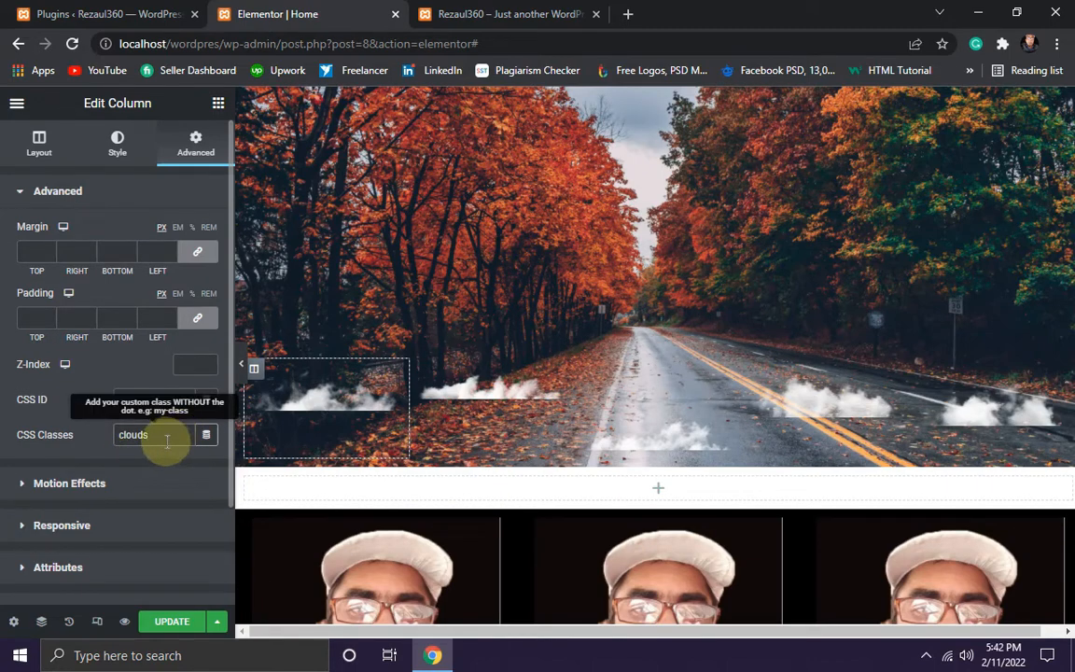
pyautogui.moveTo(162, 435); pyautogui.dragTo(109, 436)
pyautogui.hotkey('ctrl', 'c')
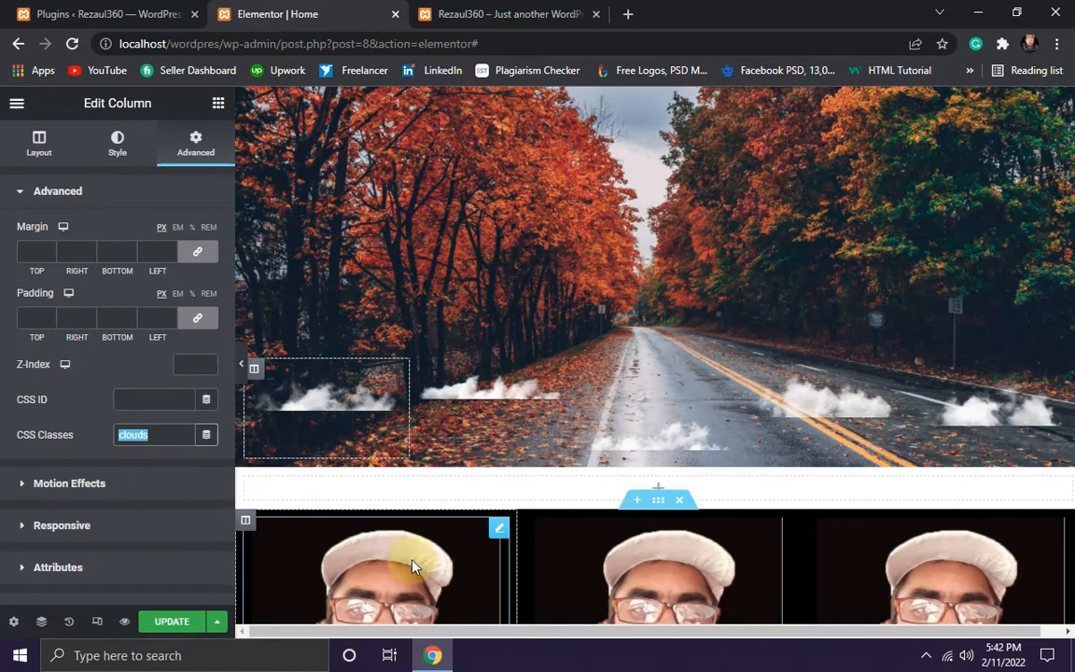
pyautogui.click(168, 623)
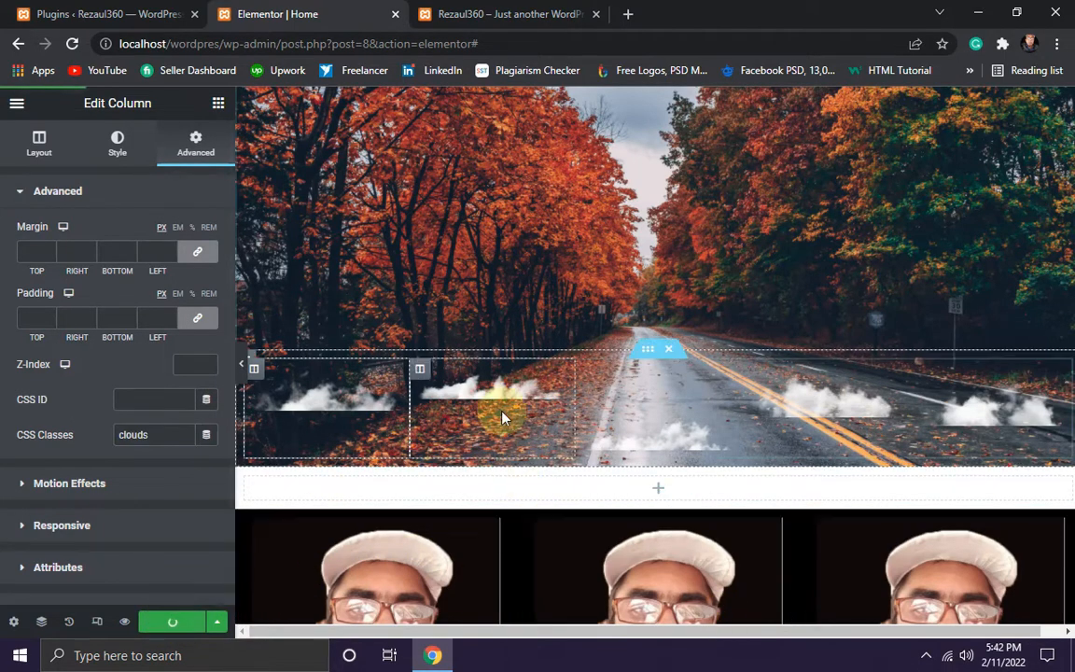
# Assign the CSS class "clouds" to the inner section's second and third columns.
pyautogui.click(419, 376)
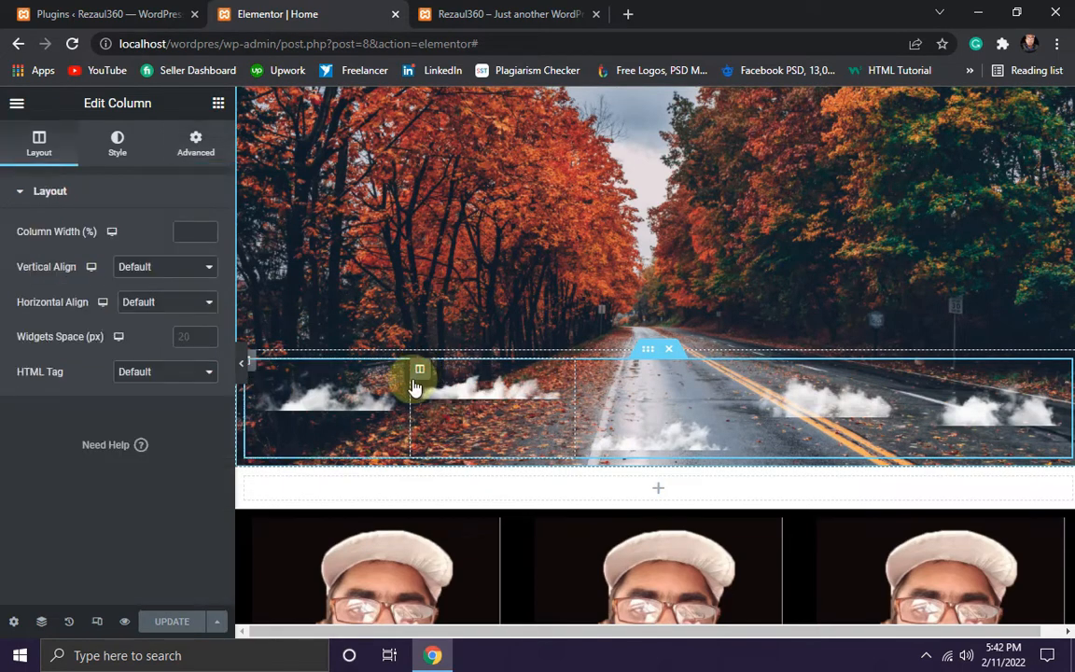
pyautogui.click(195, 142)
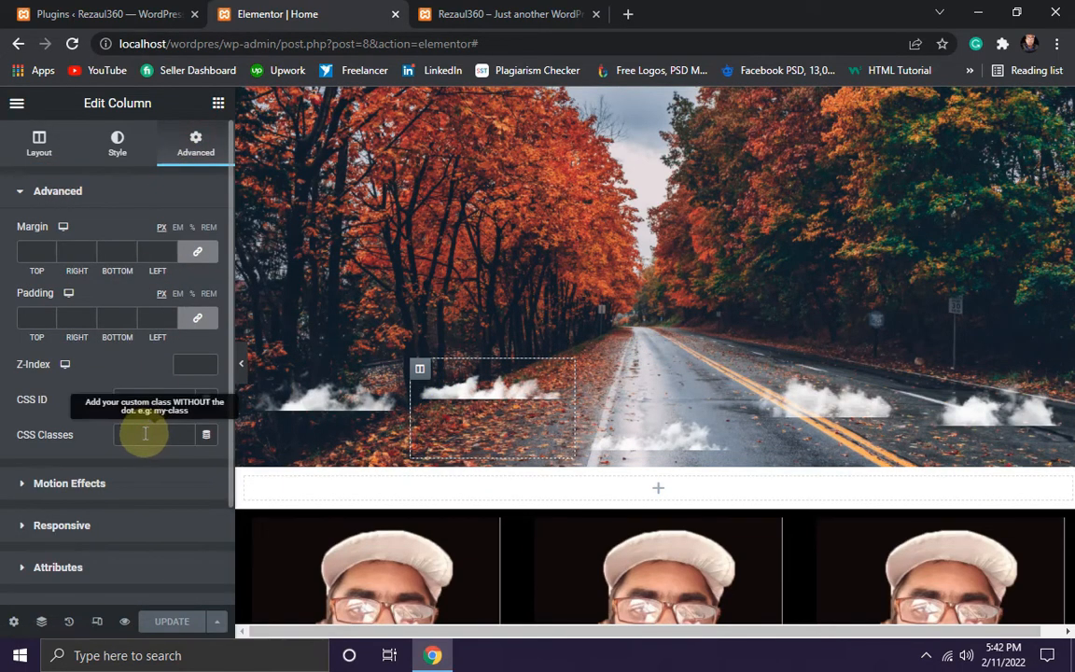
pyautogui.write('clouds')
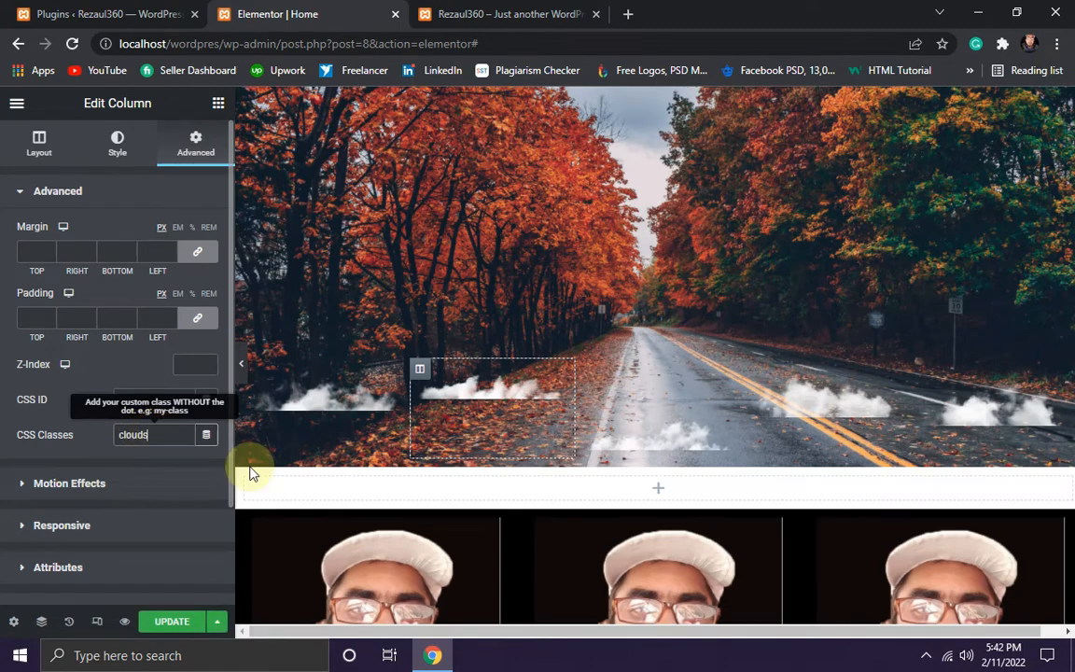
pyautogui.click(586, 371)
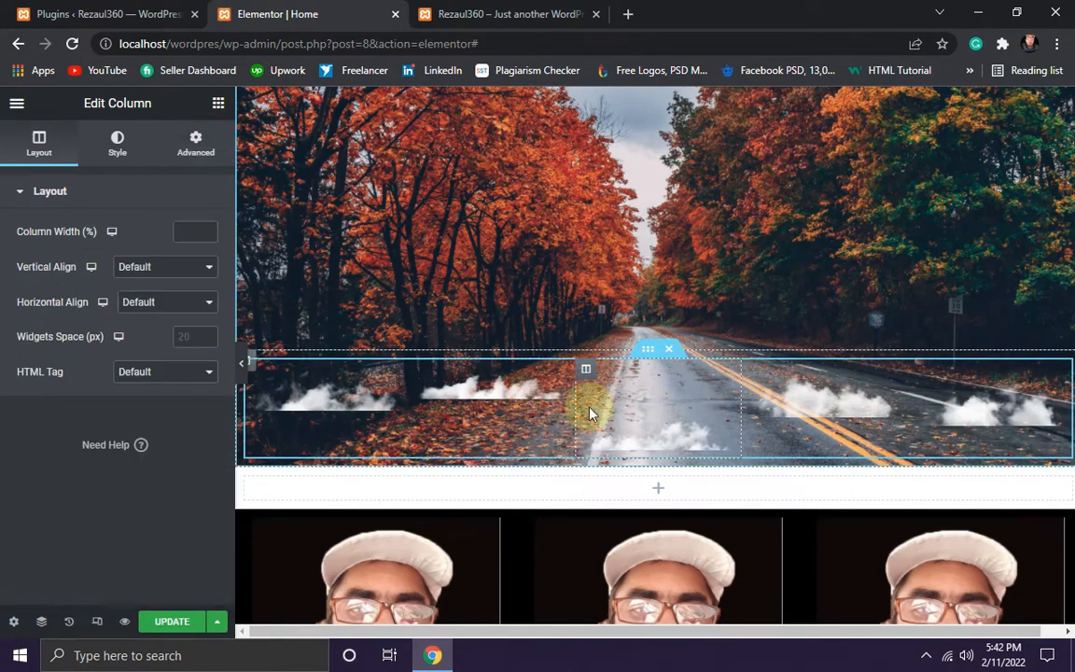
pyautogui.click(196, 142)
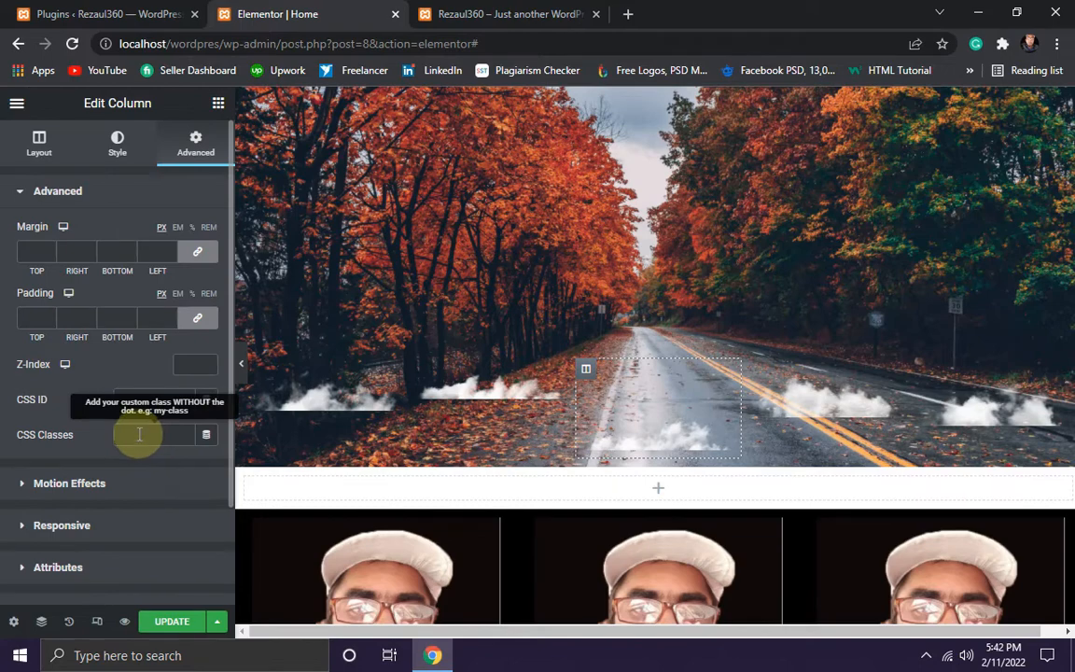
pyautogui.hotkey('ctrl', 'v')
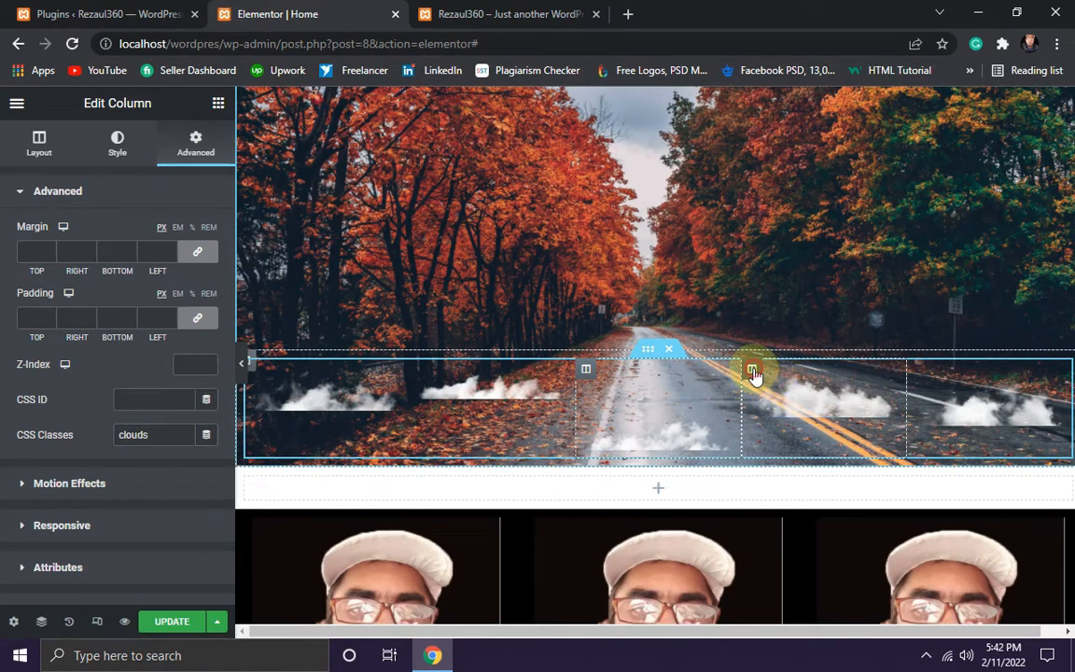
# Assign the CSS class "clouds" to the inner section's fourth and fifth columns and update the page.
pyautogui.click(754, 374)
pyautogui.click(191, 141)
pyautogui.click(132, 434)
pyautogui.write('clouds')
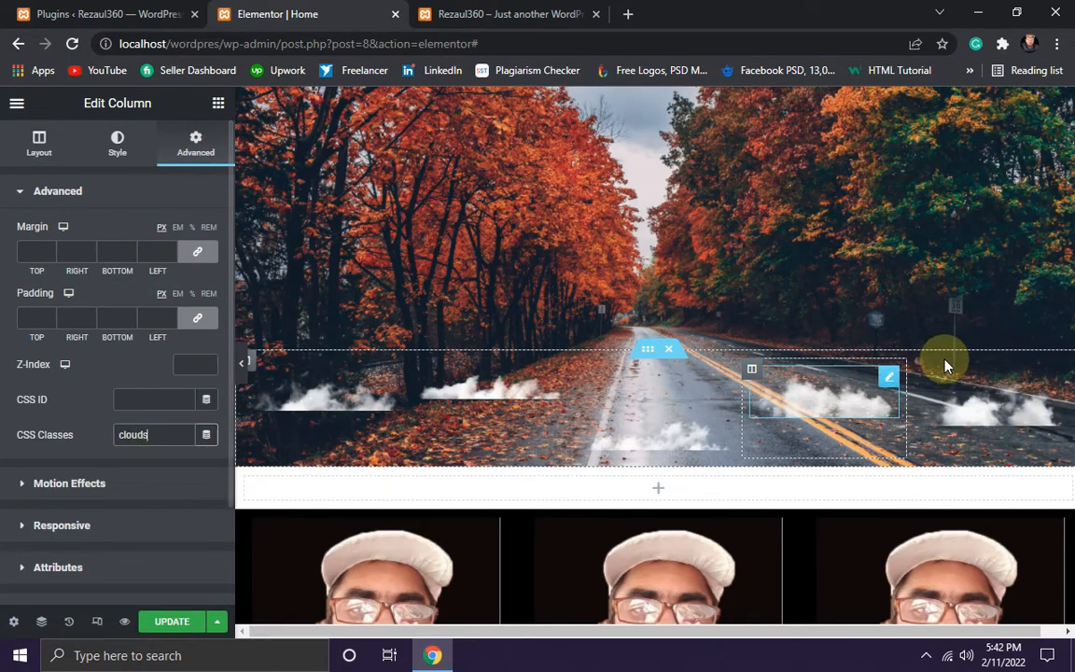
pyautogui.click(921, 373)
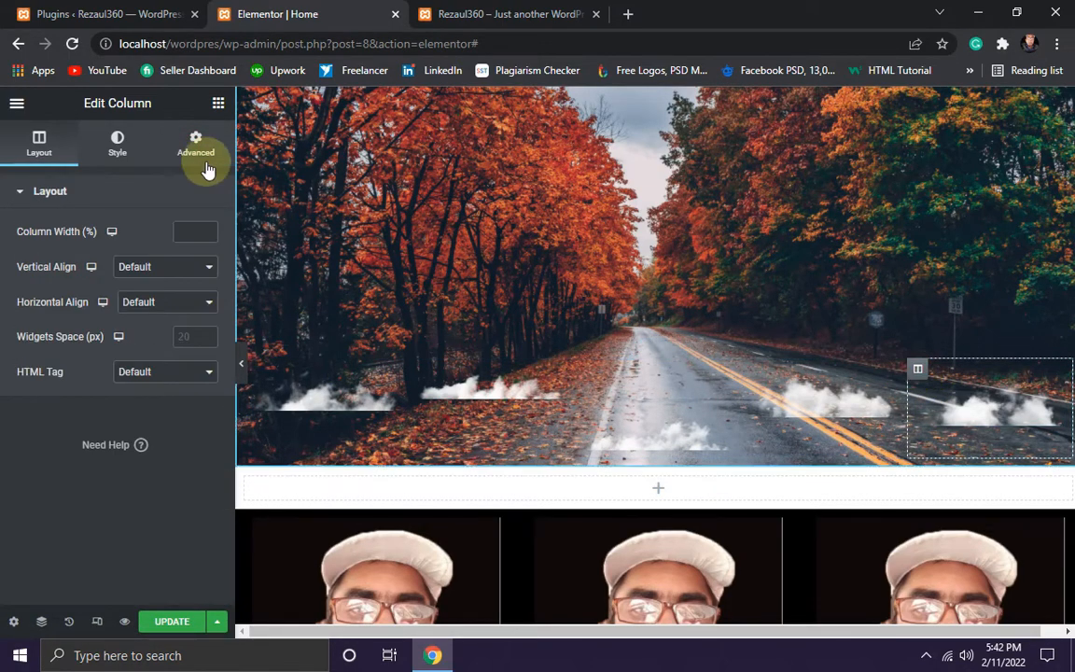
pyautogui.click(195, 140)
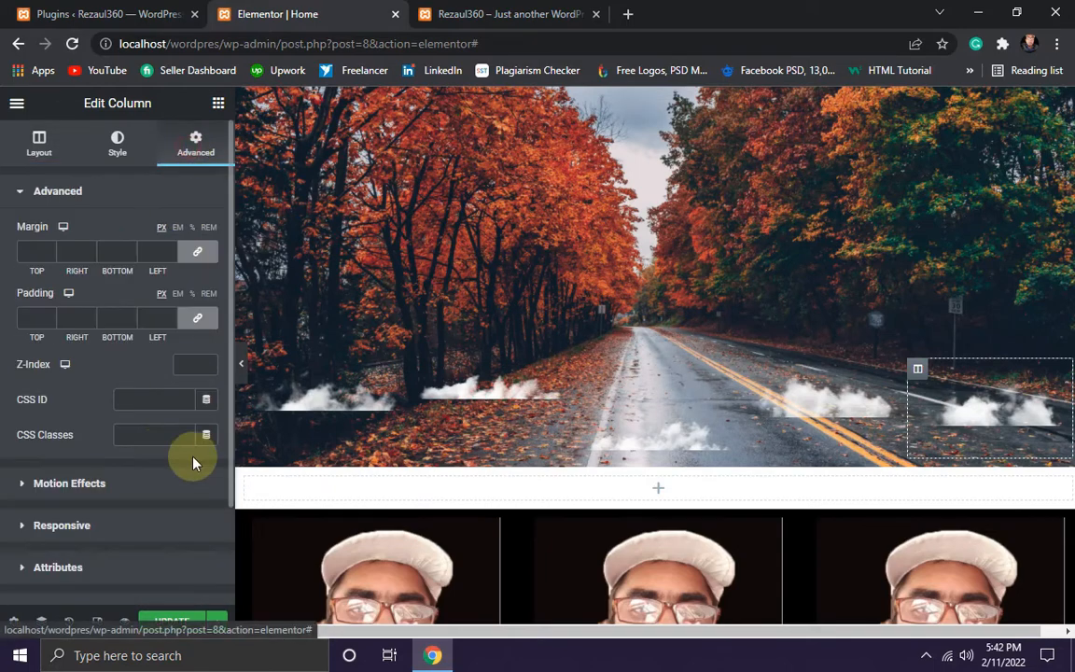
pyautogui.click(141, 444)
pyautogui.write('clouds')
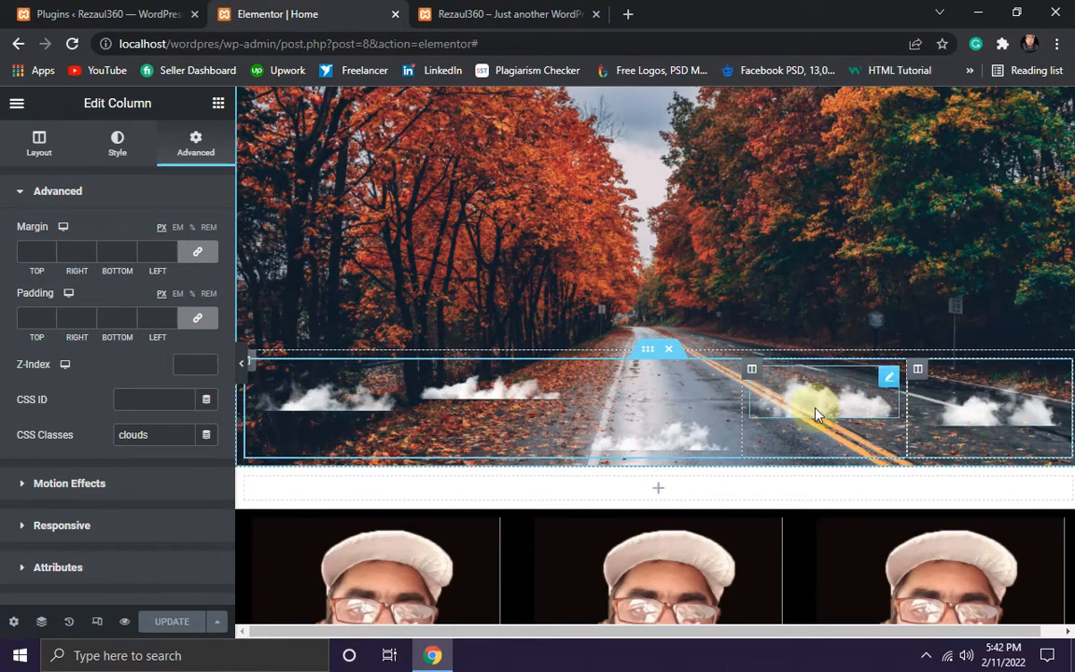
# Open the inner section's Custom CSS editor among its advanced settings.
pyautogui.click(649, 354)
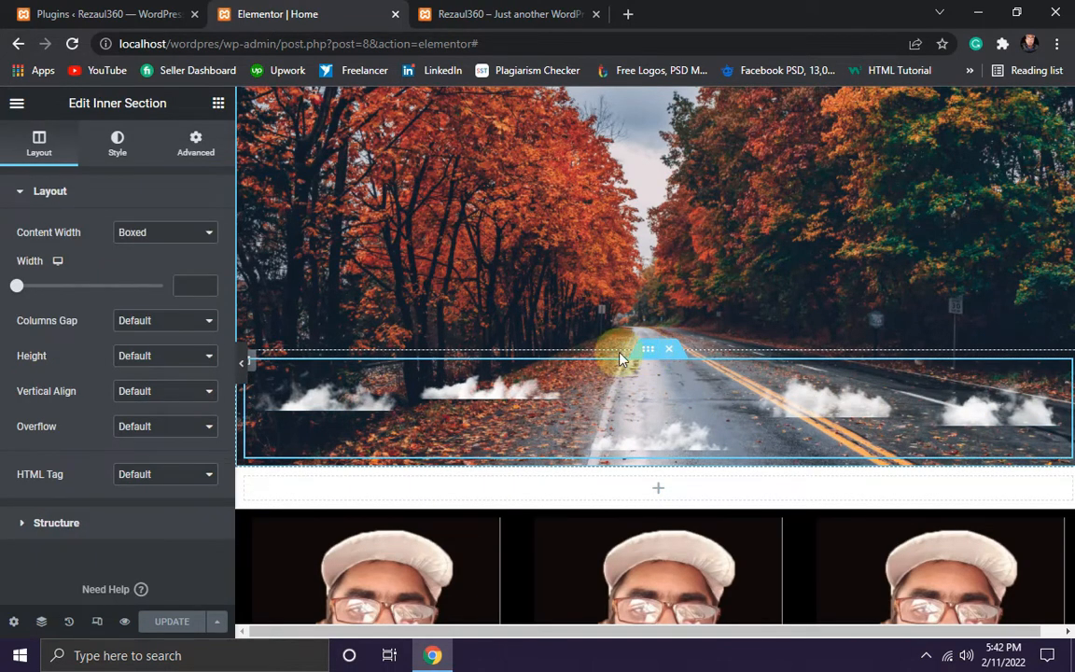
pyautogui.click(196, 149)
pyautogui.scroll(-2, 114, 308)
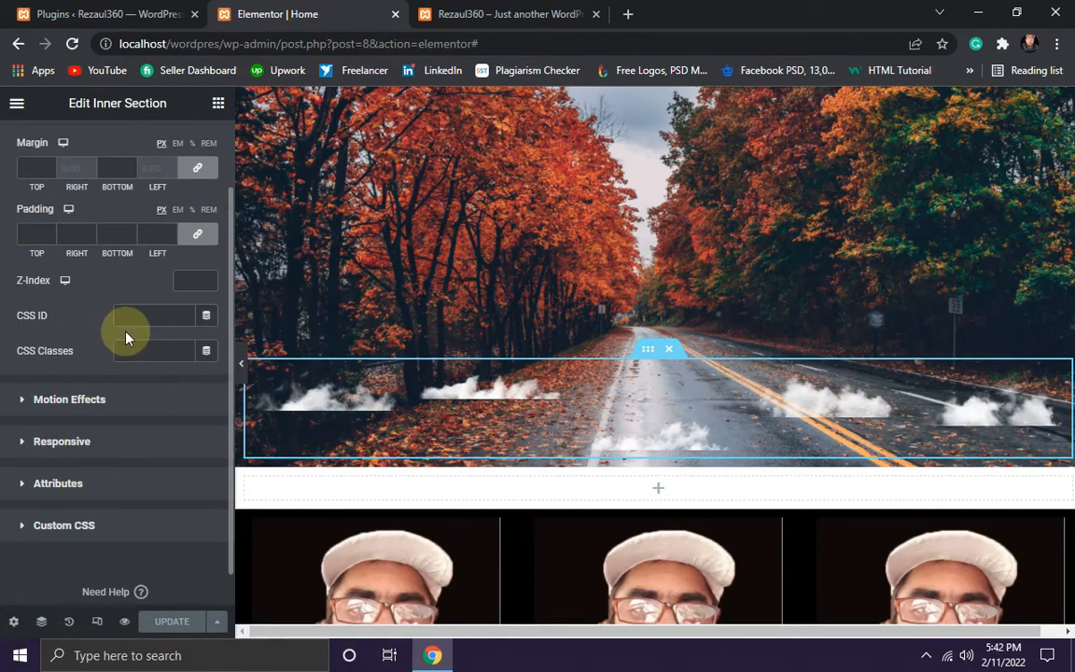
pyautogui.scroll(-1, 114, 308)
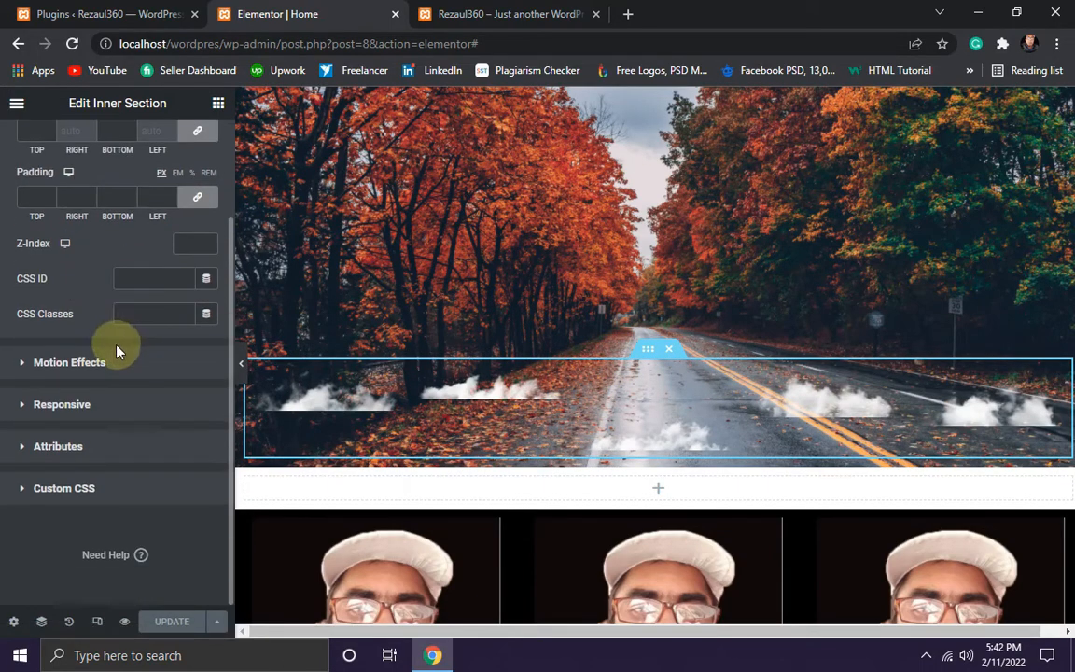
pyautogui.click(65, 489)
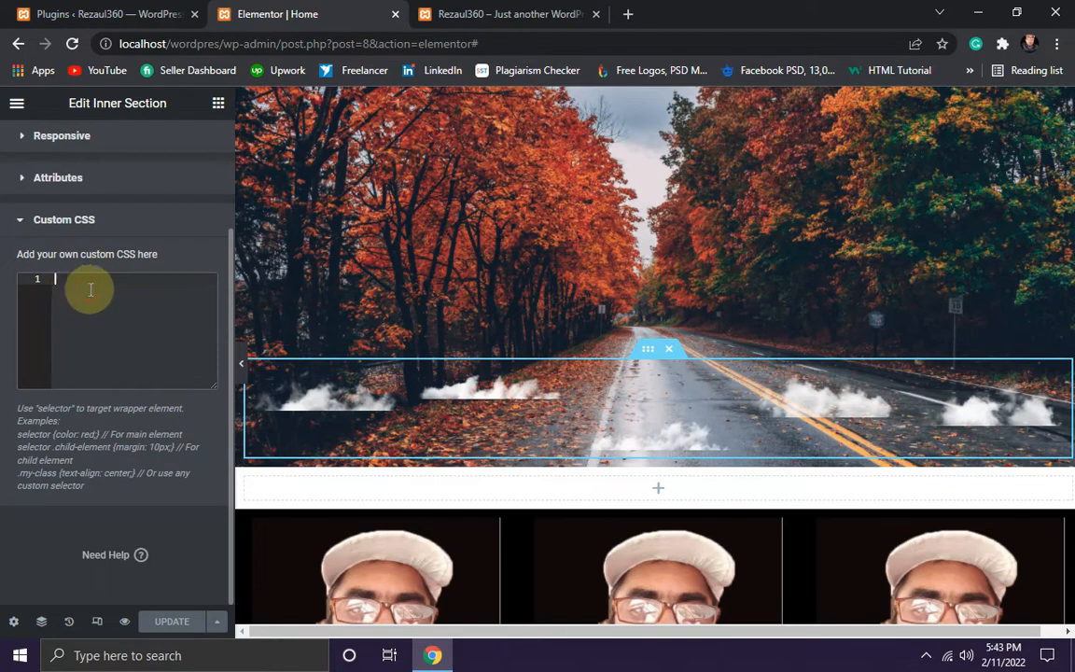
# Switch to the desktop, open New Text Document.txt in Notepad and copy the .clouds rule under "Could Effect CSS".
pyautogui.click(978, 13)
pyautogui.rightClick(392, 253)
pyautogui.click(439, 301)
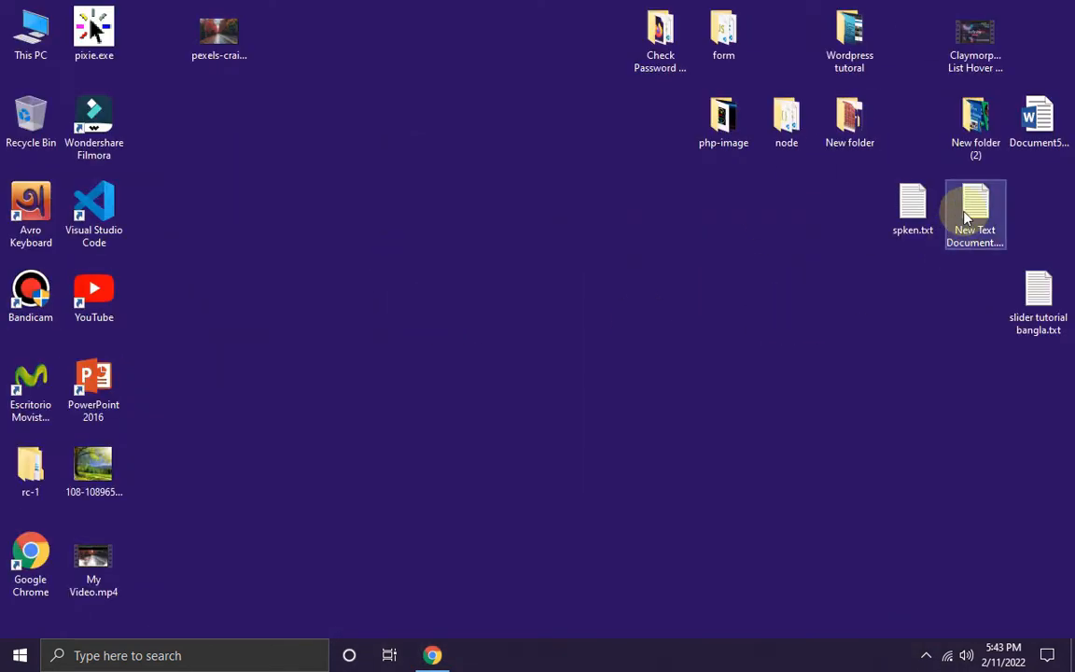
pyautogui.moveTo(968, 218); pyautogui.dragTo(512, 249)
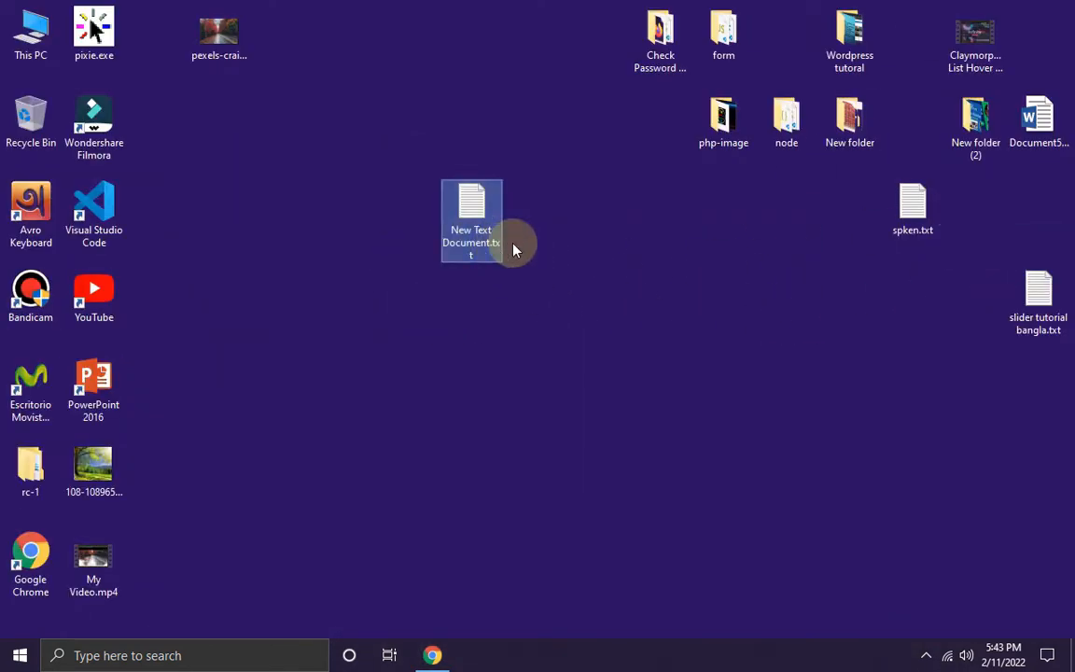
pyautogui.doubleClick(473, 208)
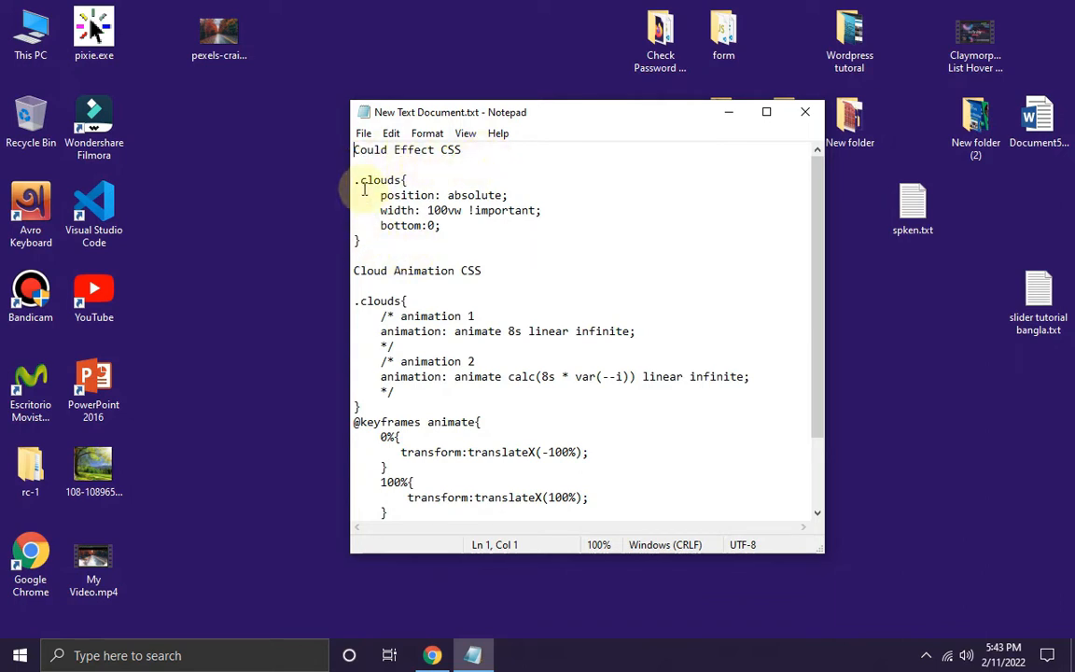
pyautogui.moveTo(354, 180); pyautogui.dragTo(376, 243)
pyautogui.hotkey('ctrl', 'c')
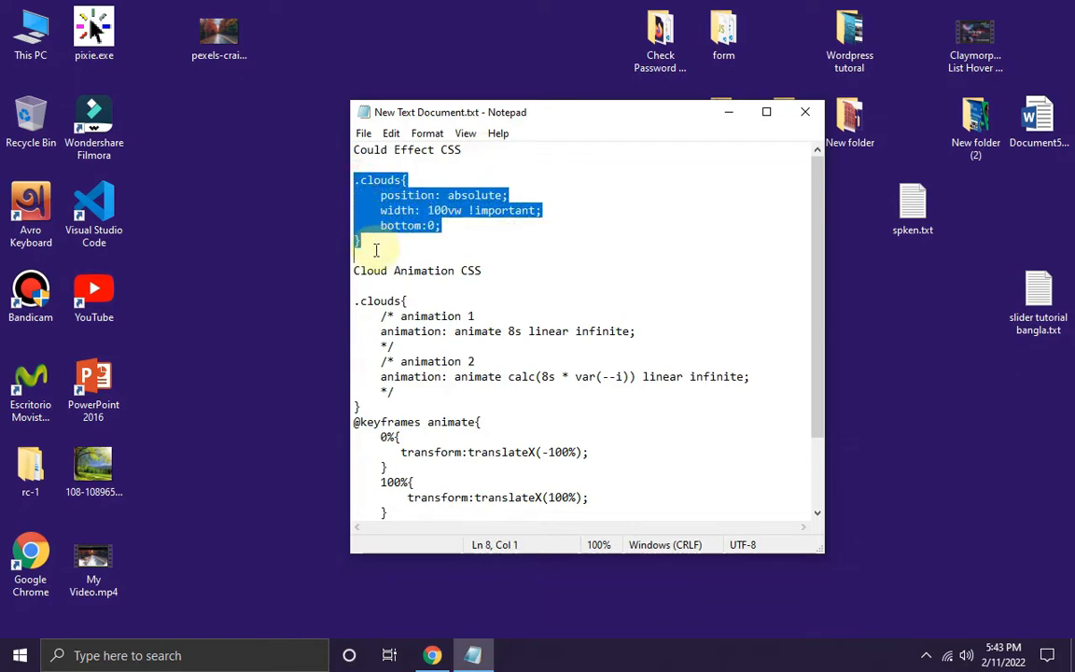
# Back in Elementor, paste the .clouds rule into the inner section's Custom CSS and update the page.
pyautogui.click(432, 655)
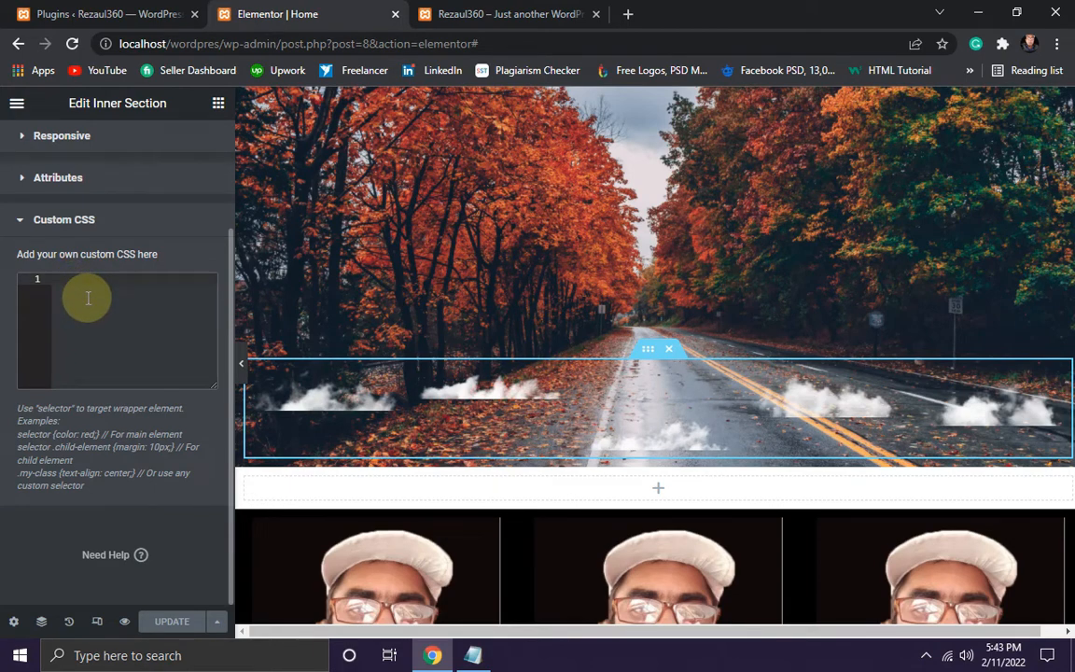
pyautogui.hotkey('ctrl', 'v')
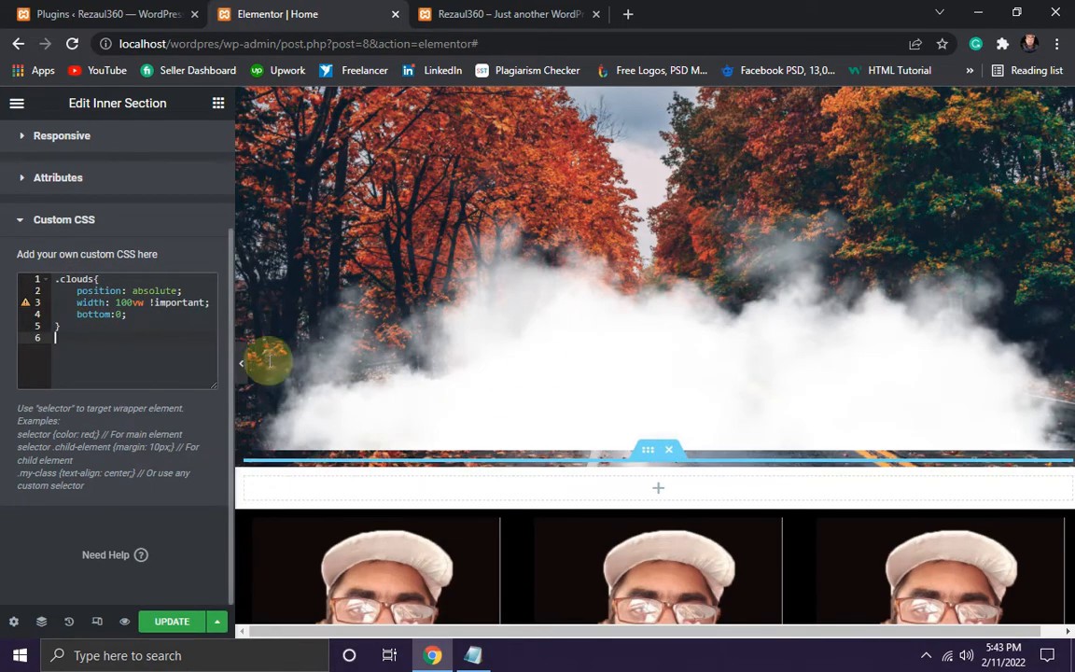
pyautogui.scroll(-1, 815, 321)
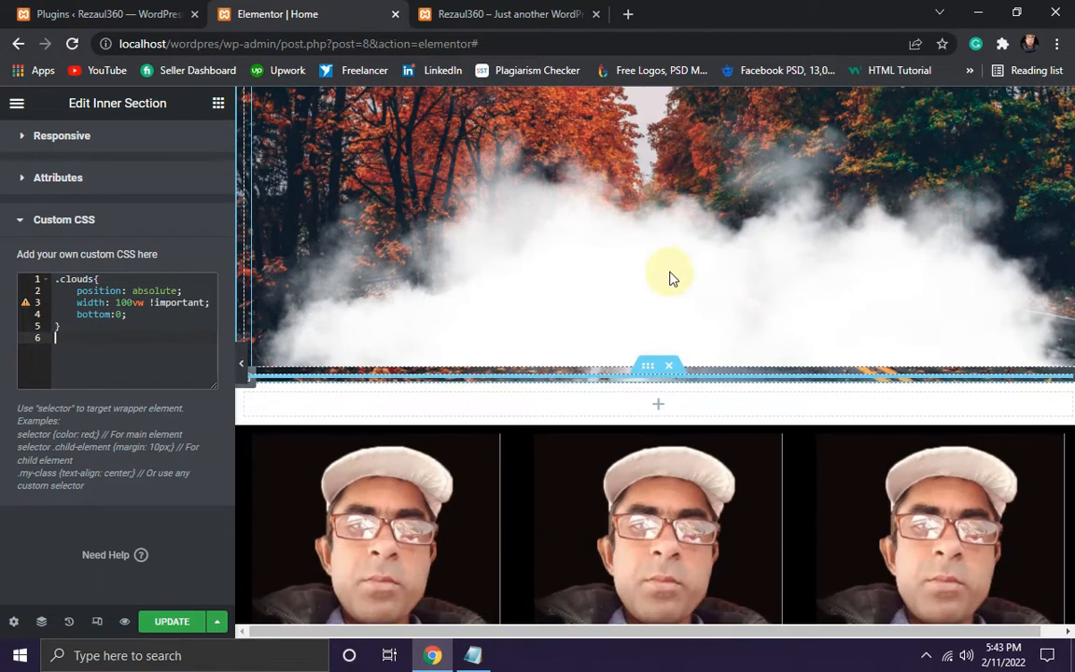
pyautogui.scroll(1, 684, 290)
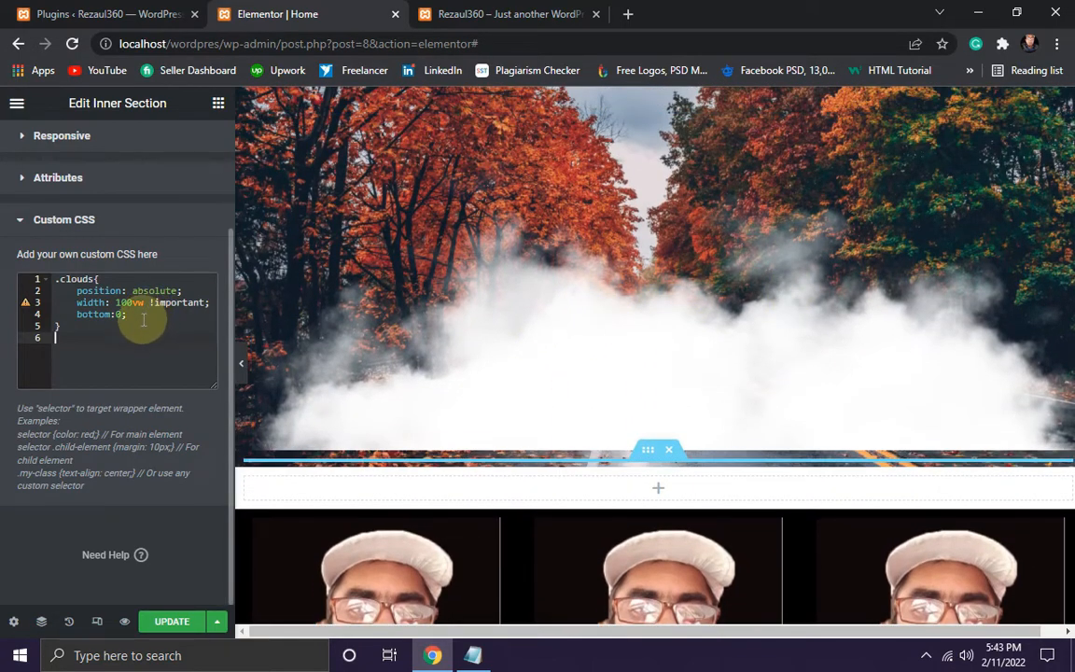
pyautogui.click(178, 621)
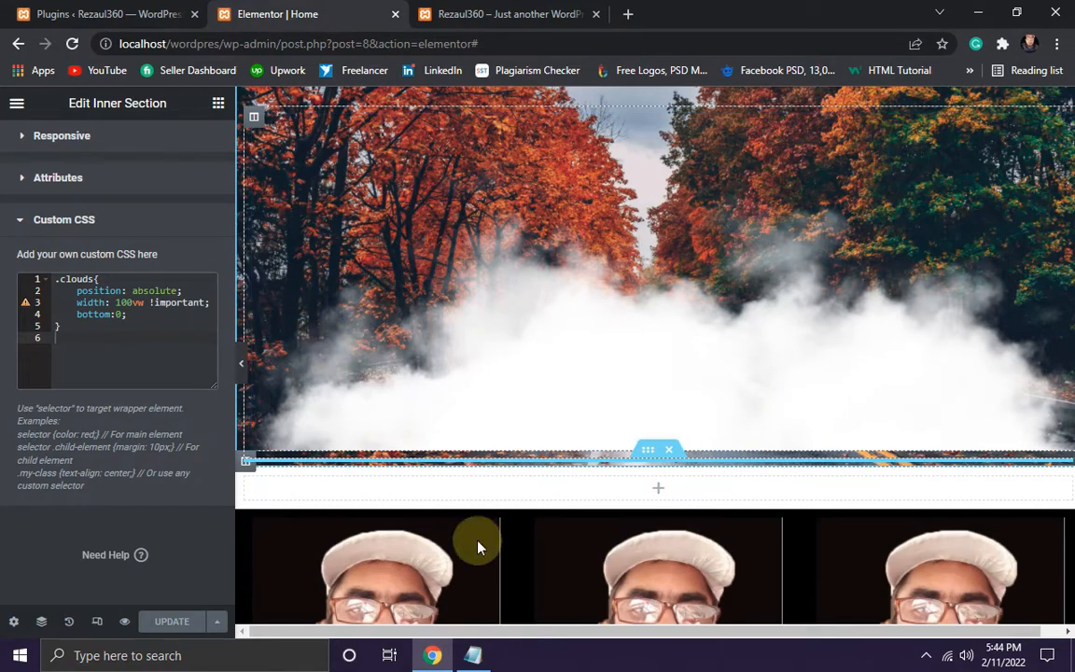
# Copy "animation: animate 8s linear infinite;" from the Notepad file into the .clouds rule after bottom:0 and update the page.
pyautogui.click(472, 655)
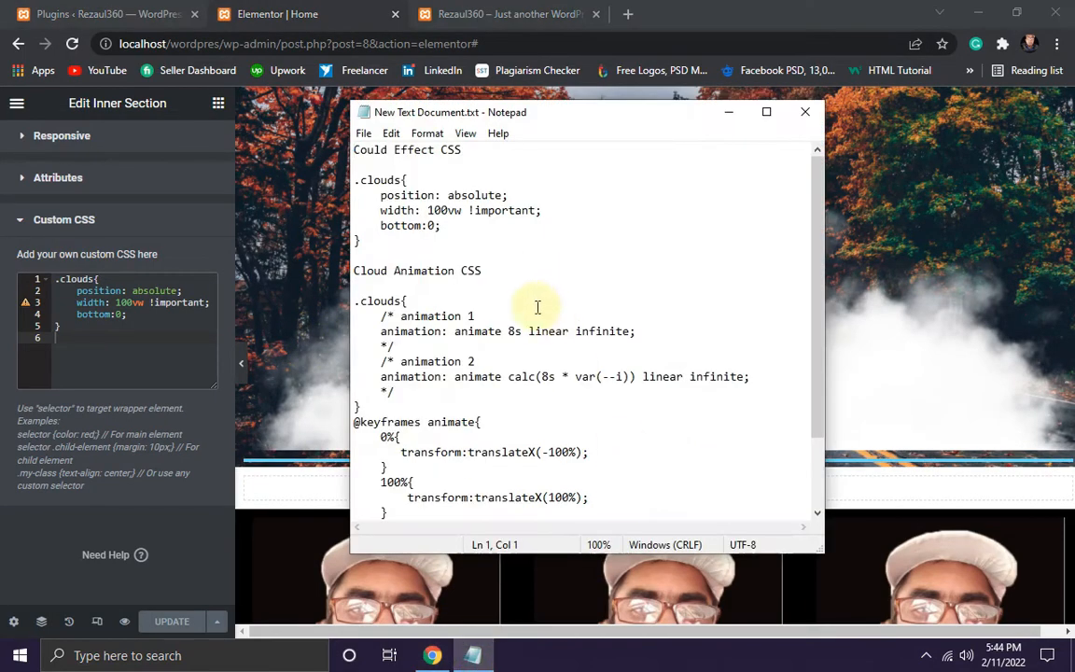
pyautogui.scroll(-1, 528, 273)
pyautogui.scroll(1, 551, 271)
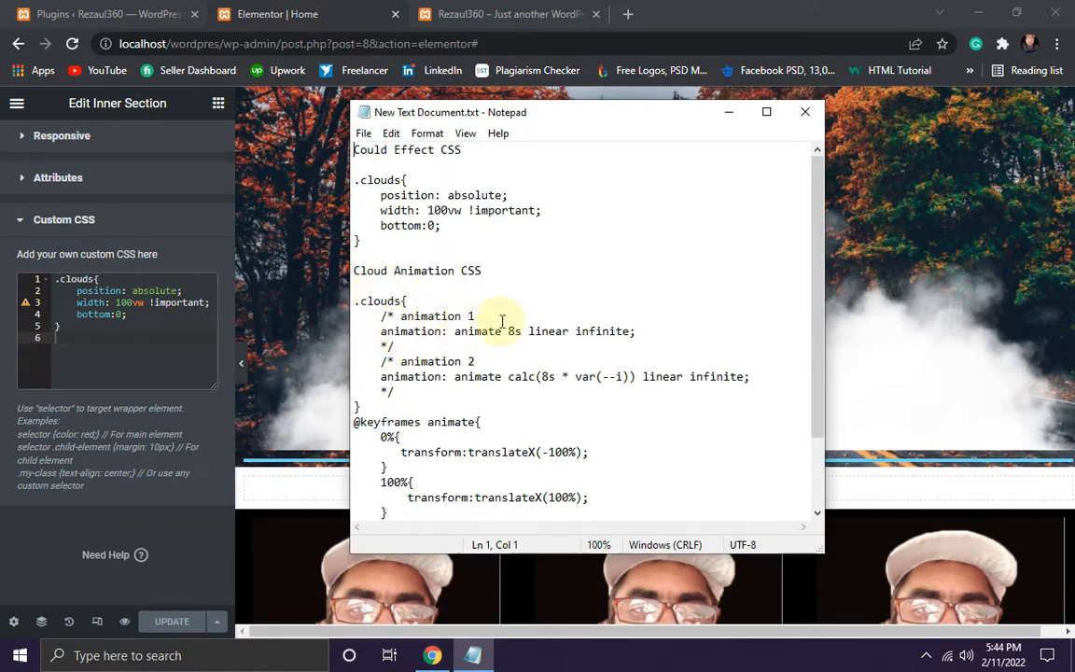
pyautogui.moveTo(375, 331); pyautogui.dragTo(650, 334)
pyautogui.hotkey('ctrl', 'c')
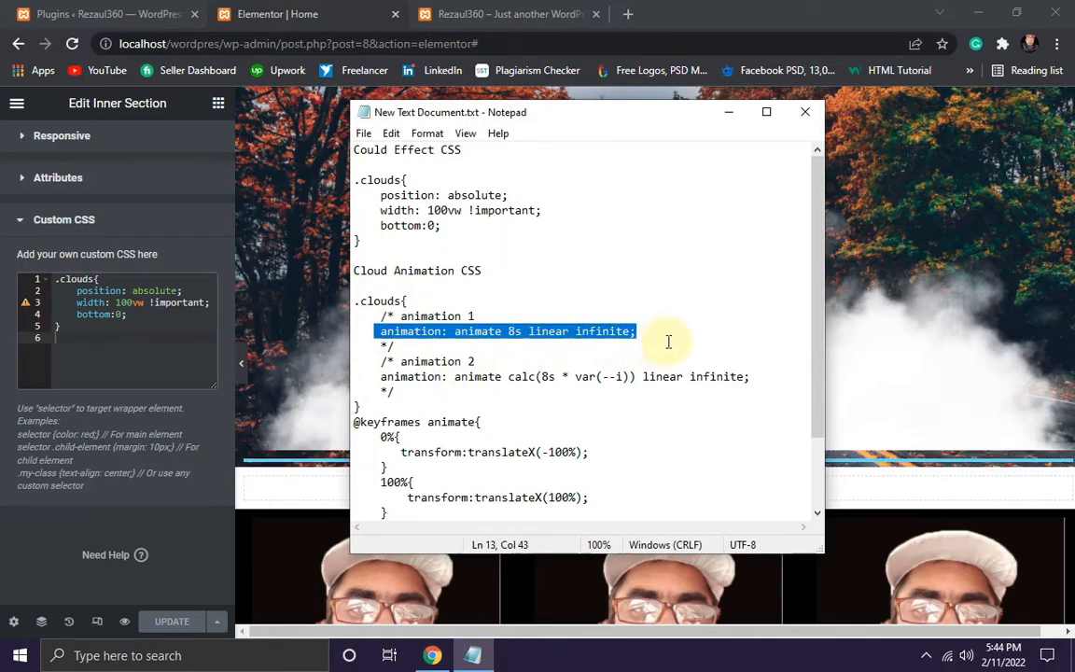
pyautogui.click(110, 326)
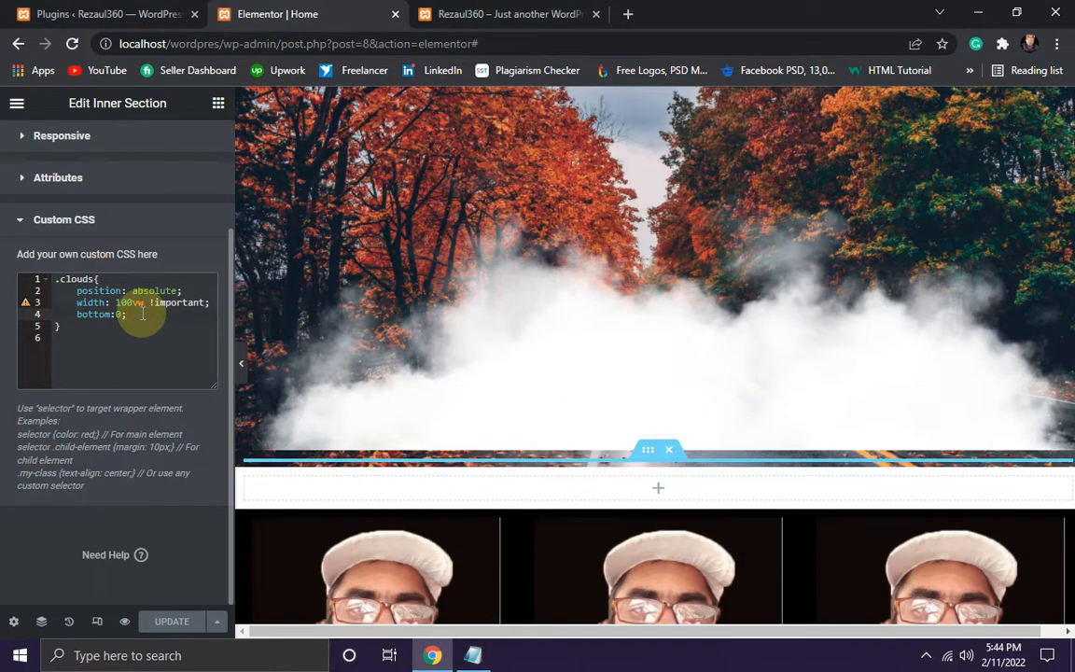
pyautogui.press('Return')
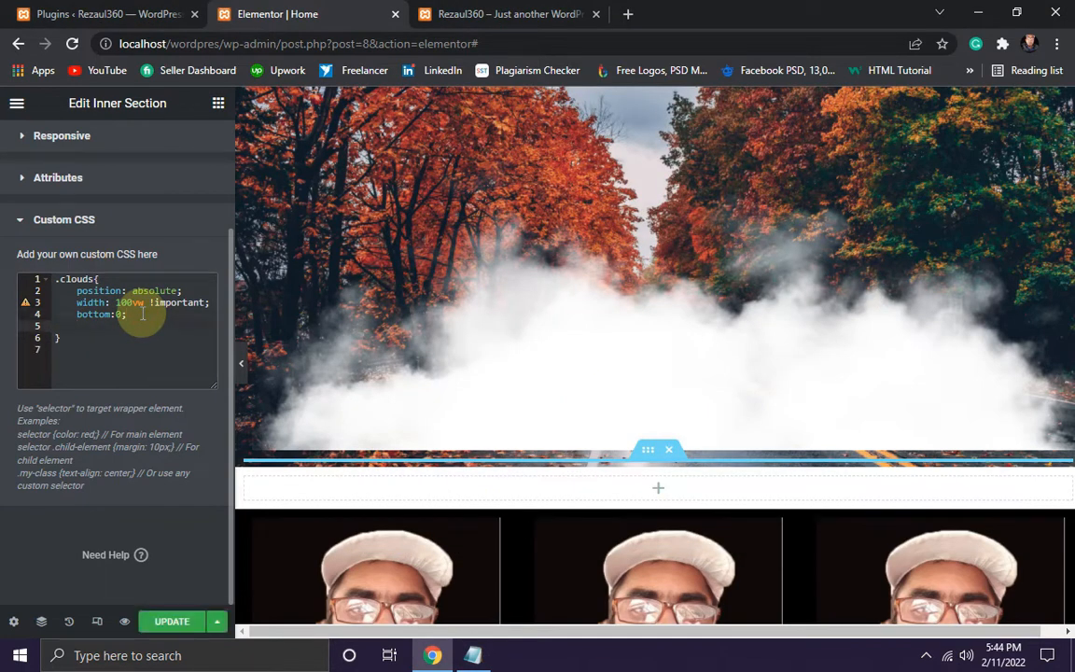
pyautogui.hotkey('ctrl', 'v')
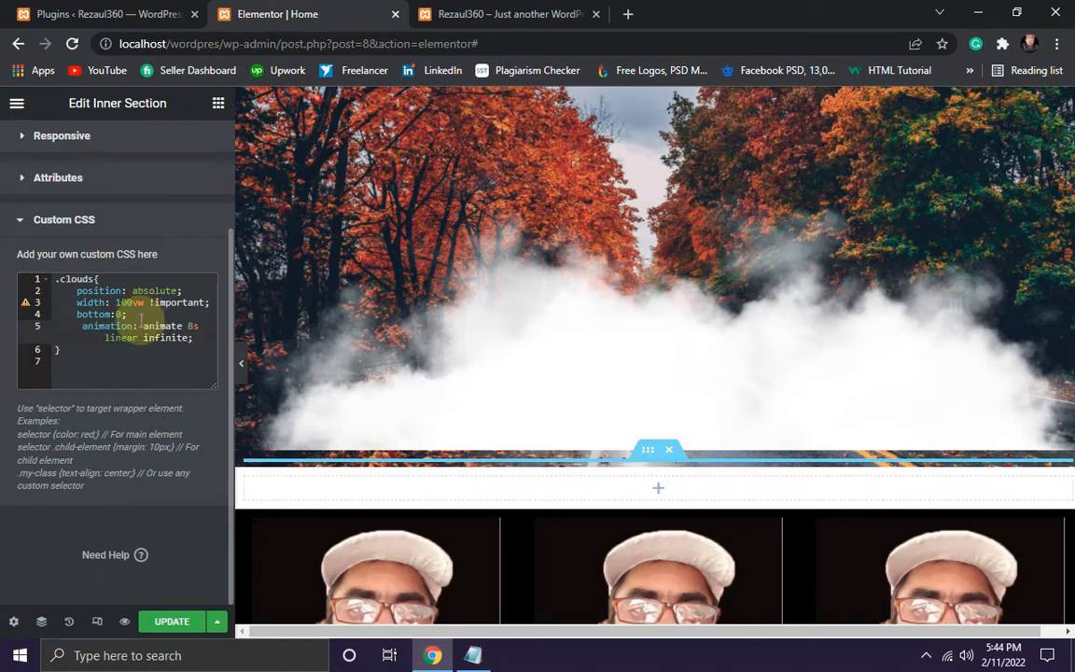
pyautogui.click(166, 622)
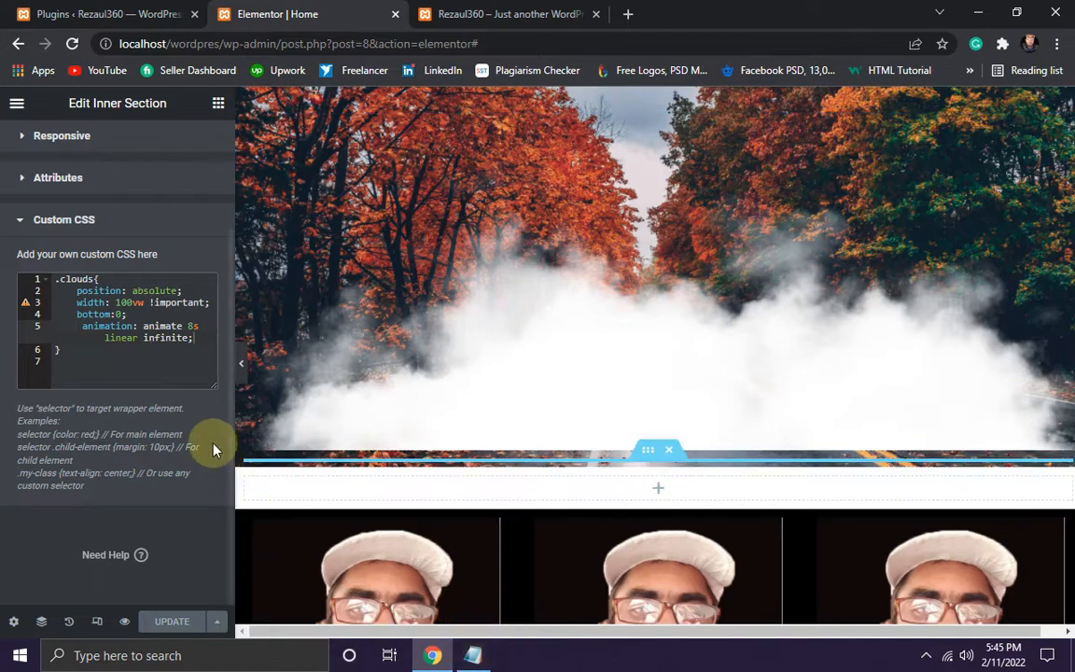
pyautogui.click(472, 655)
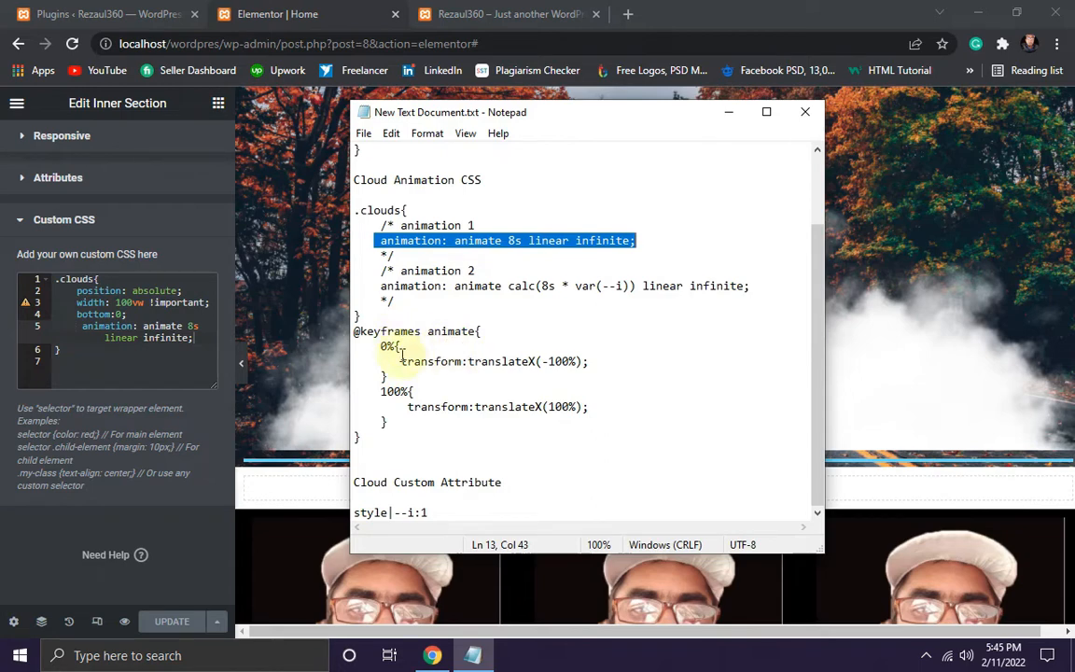
pyautogui.moveTo(355, 333); pyautogui.dragTo(378, 435)
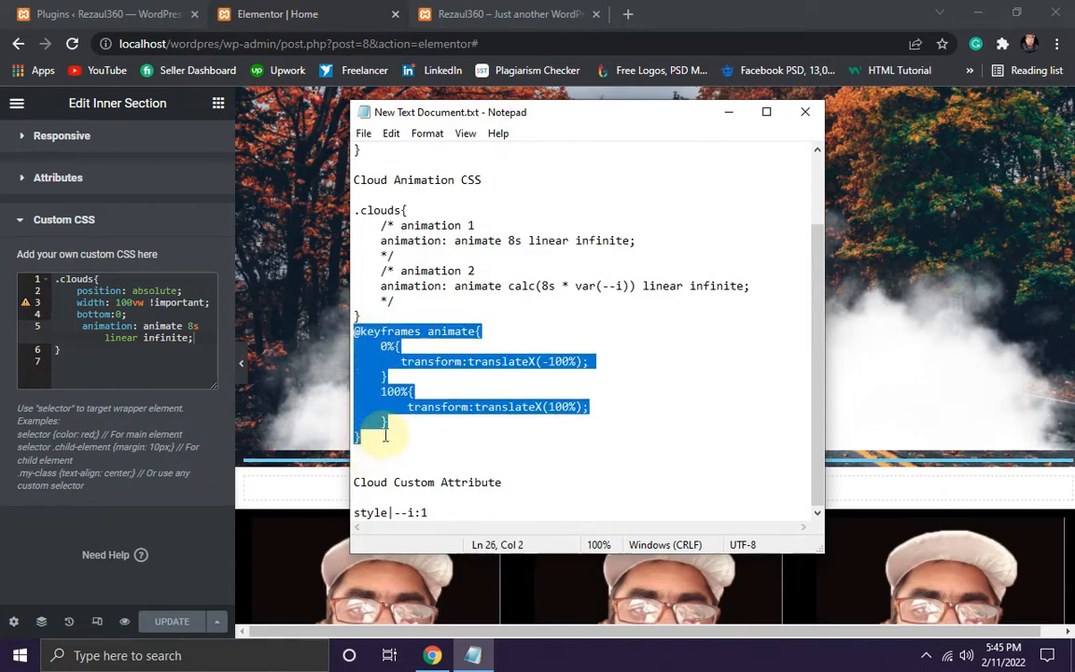
pyautogui.click(99, 364)
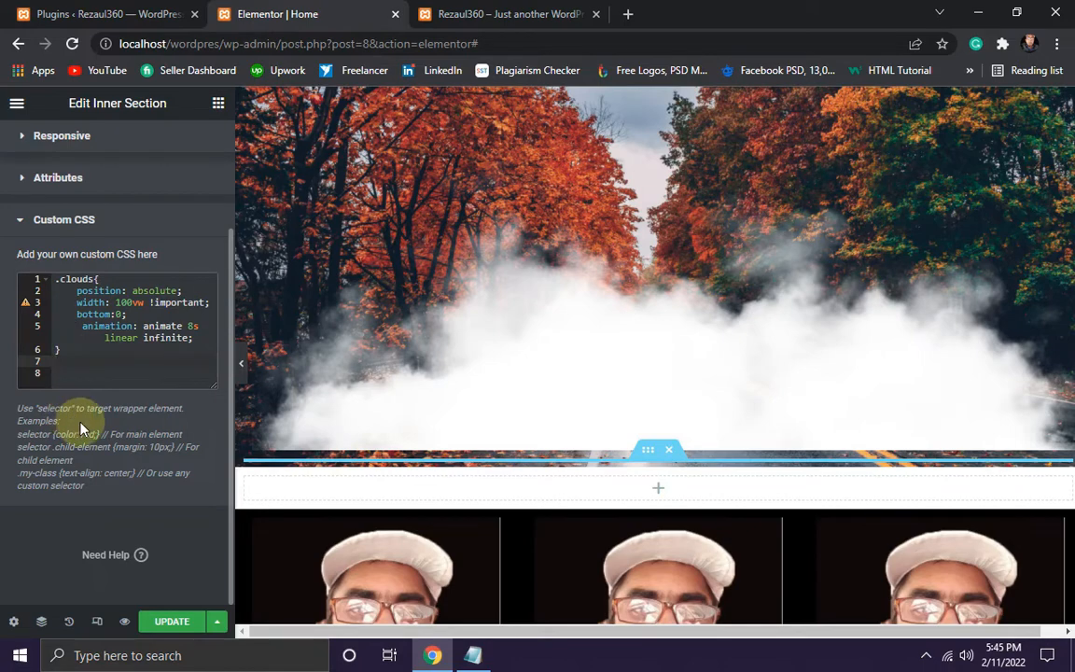
pyautogui.write('@keyframes animate{     0%{         transform:translateX(-100%);     }     100%{         transform :translateX(100%);     } }')
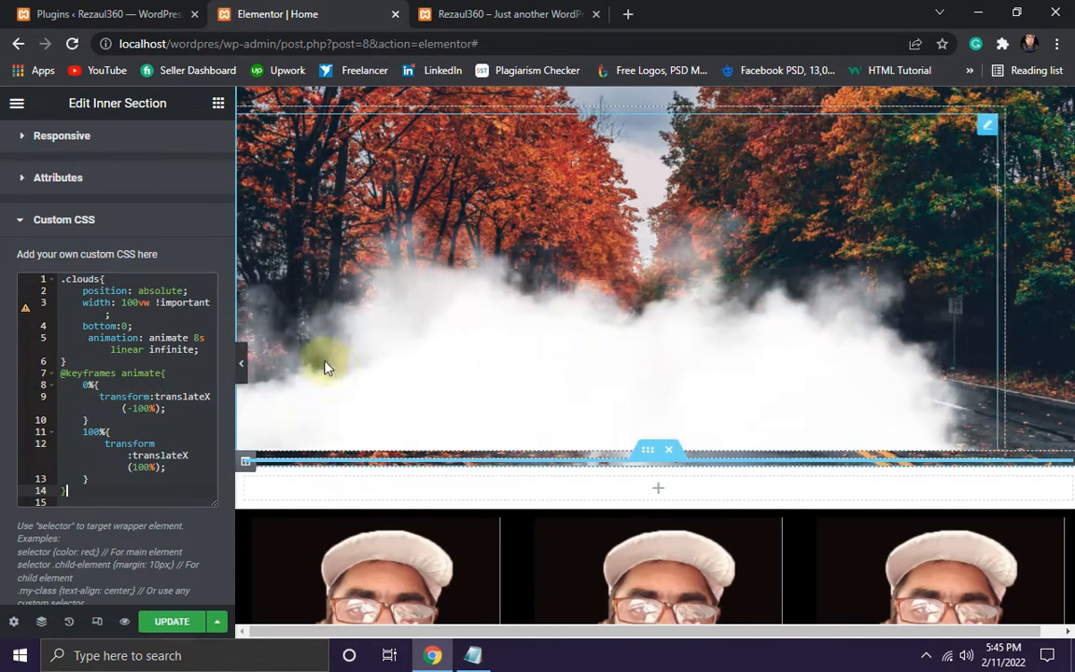
pyautogui.click(174, 625)
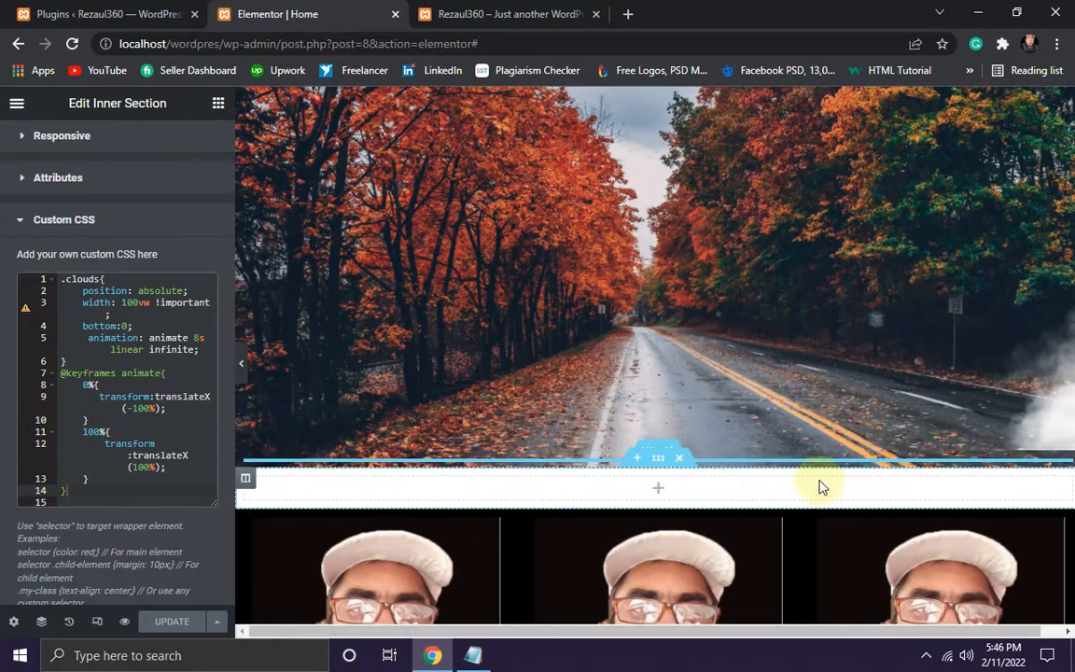
# Unlink the margins of the banner's outer column, set its bottom margin to -20 px and update the page.
pyautogui.scroll(2, 204, 239)
pyautogui.scroll(1, 383, 237)
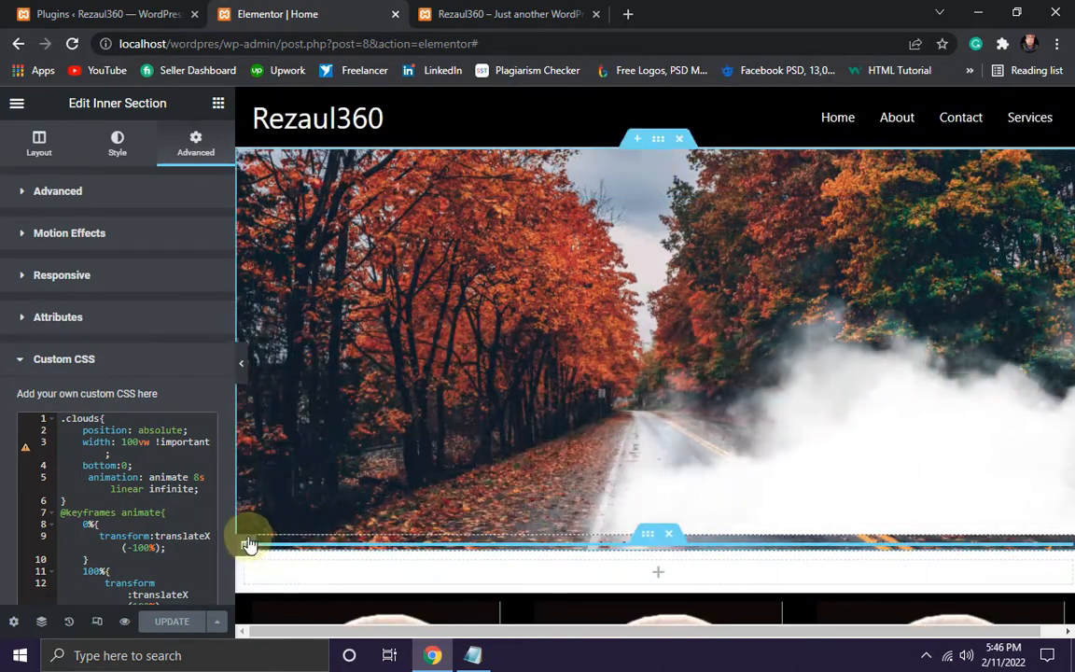
pyautogui.click(246, 545)
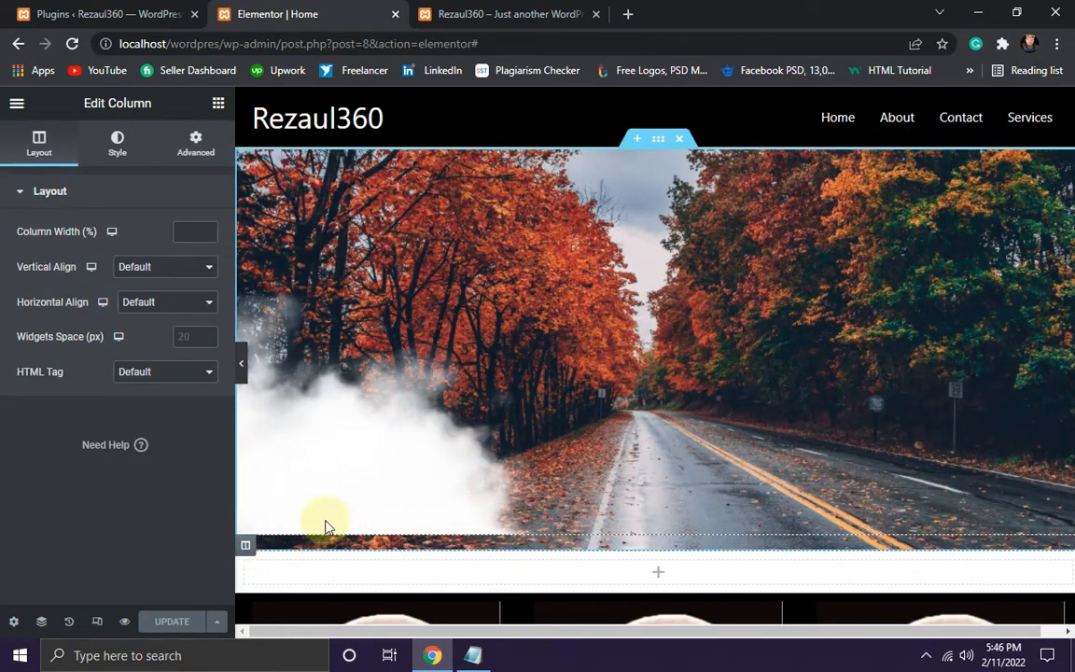
pyautogui.click(193, 149)
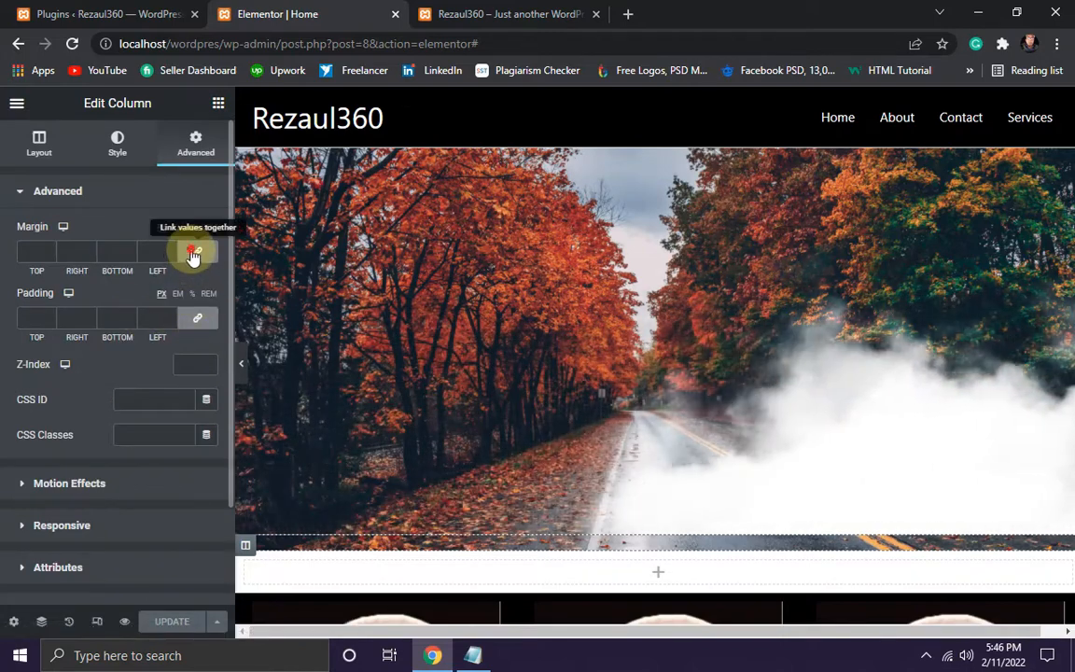
pyautogui.click(193, 253)
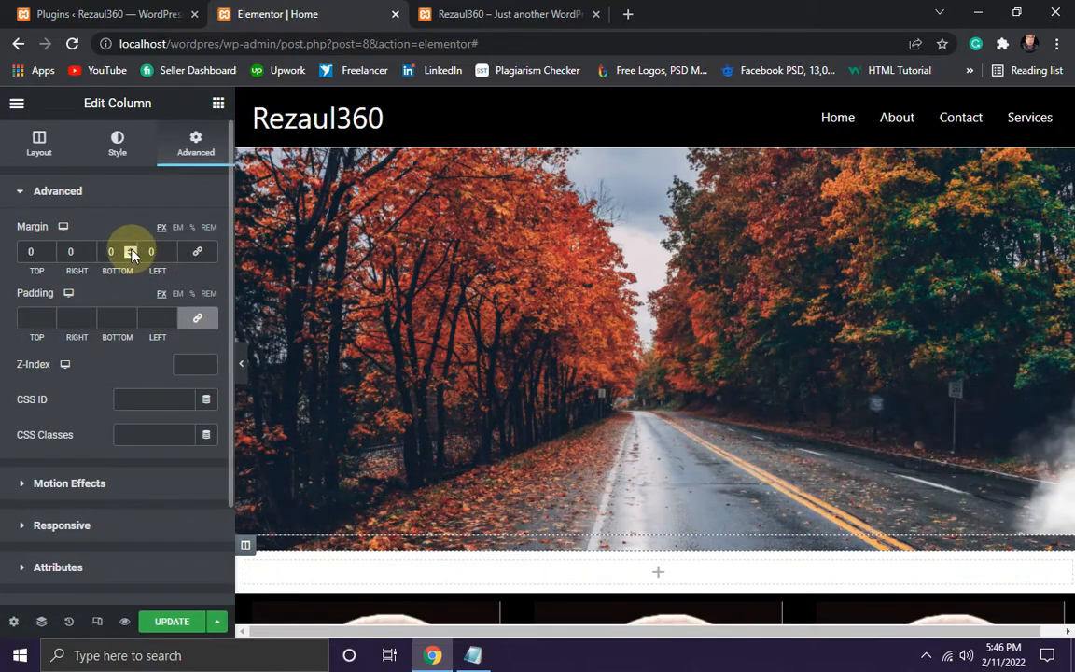
pyautogui.click(131, 249)
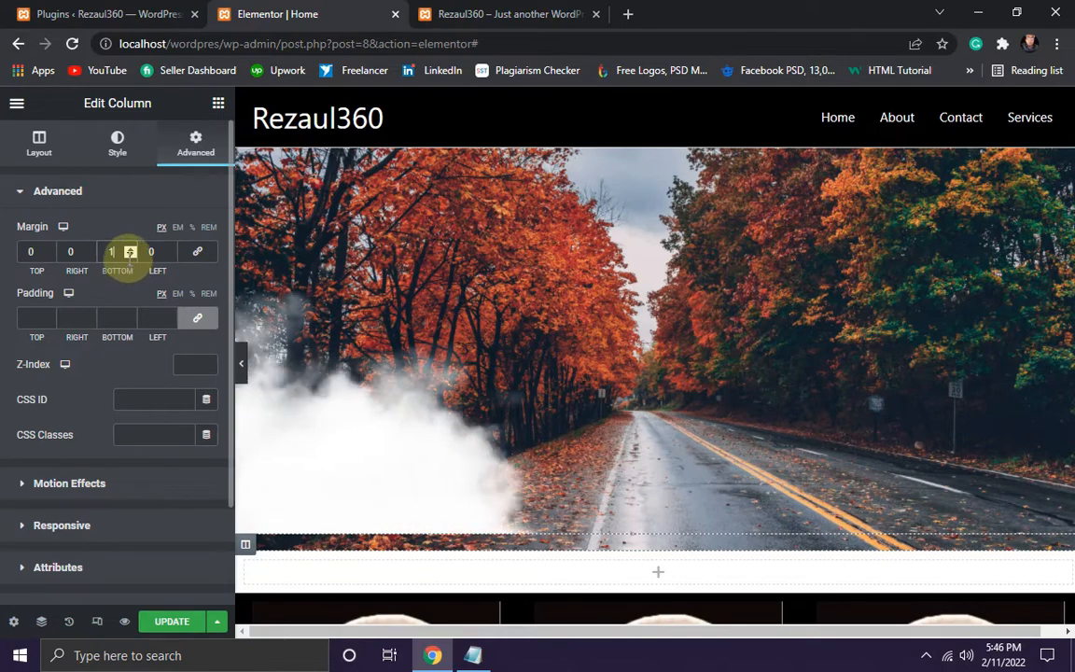
pyautogui.click(130, 256)
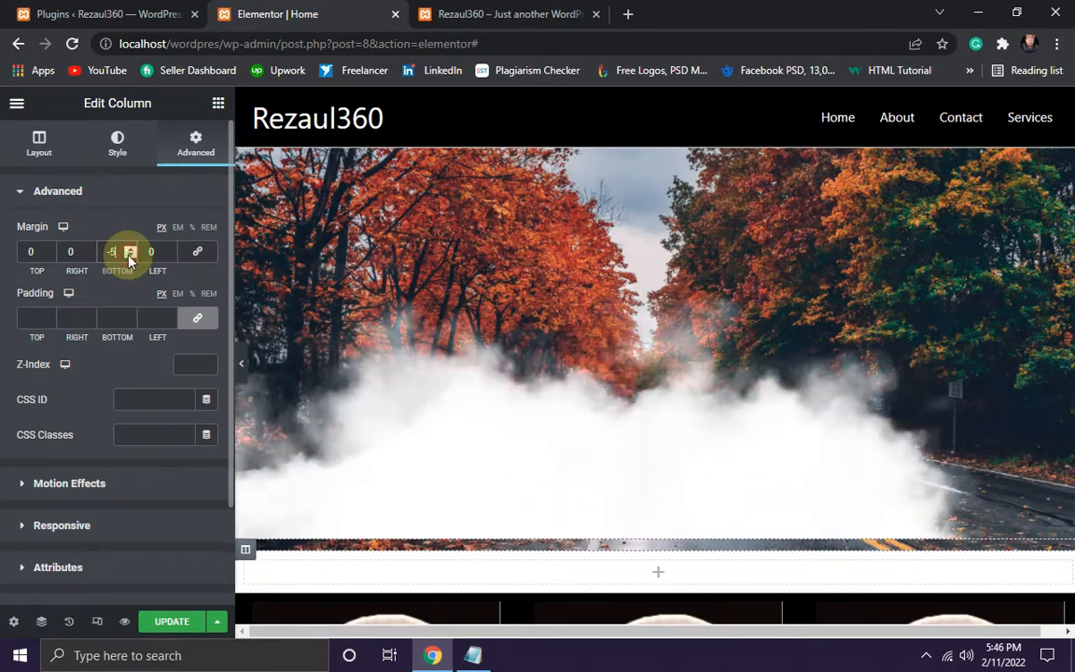
pyautogui.click(129, 257)
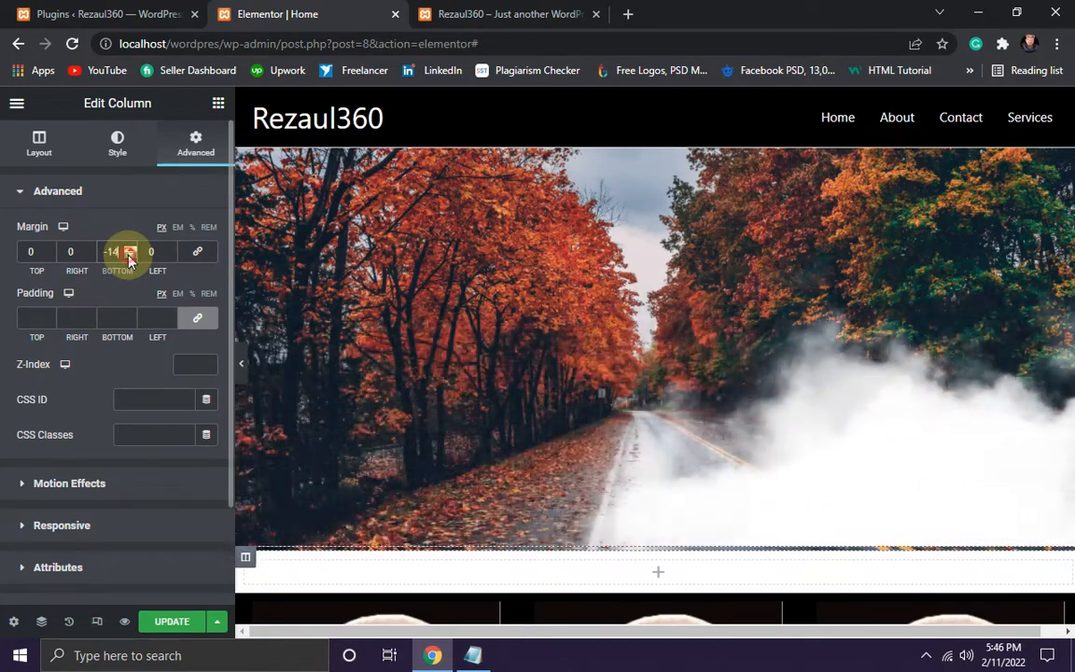
pyautogui.click(130, 258)
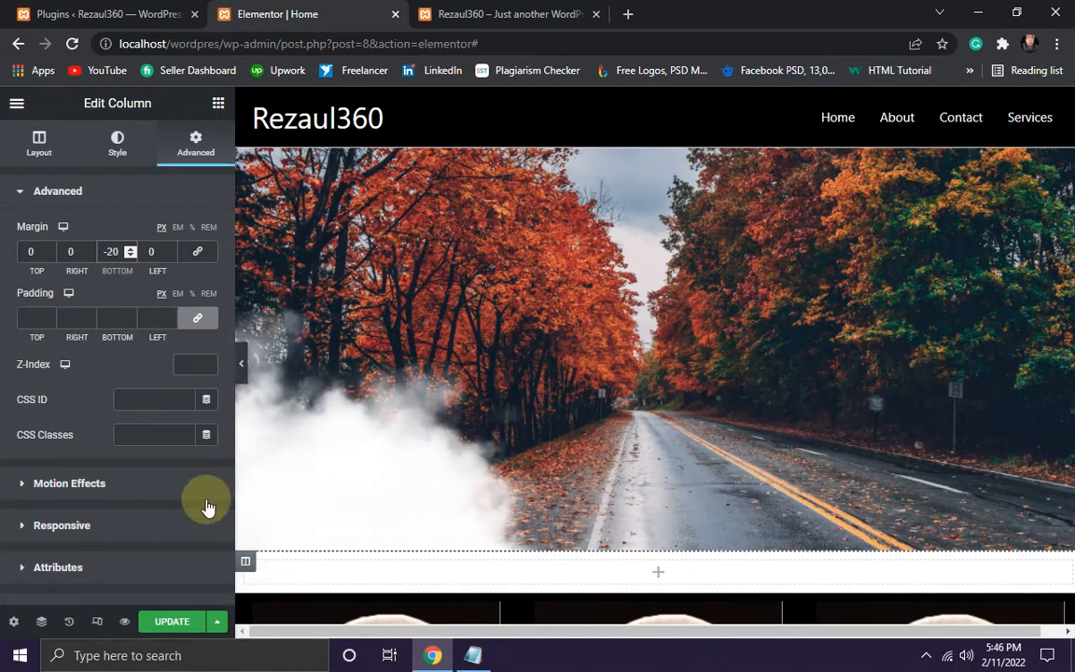
pyautogui.click(170, 620)
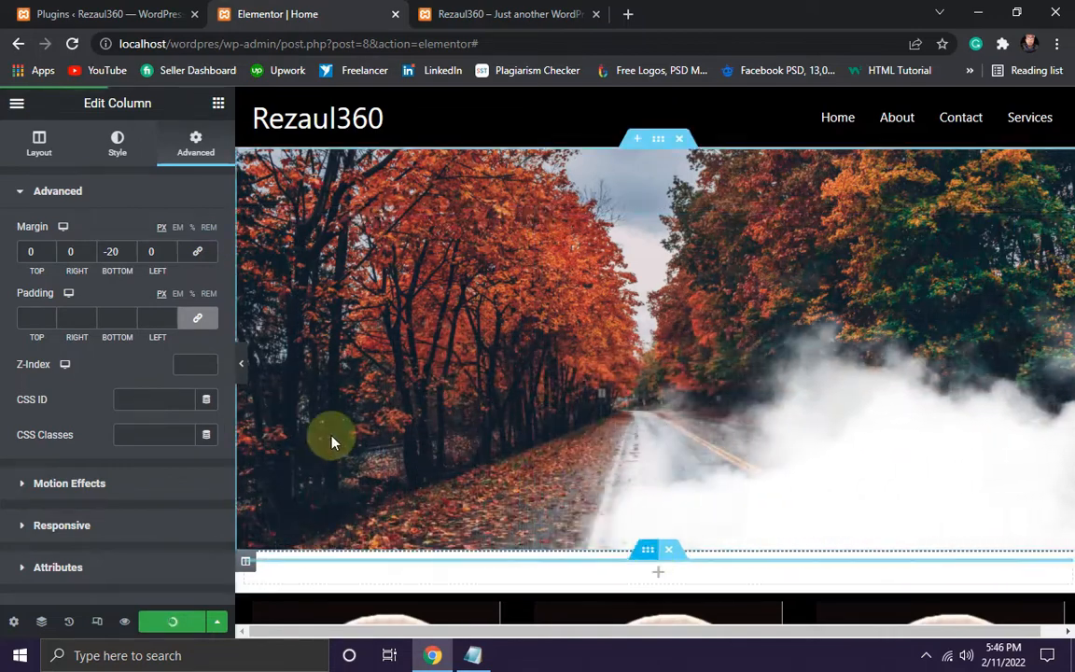
pyautogui.scroll(-2, 317, 391)
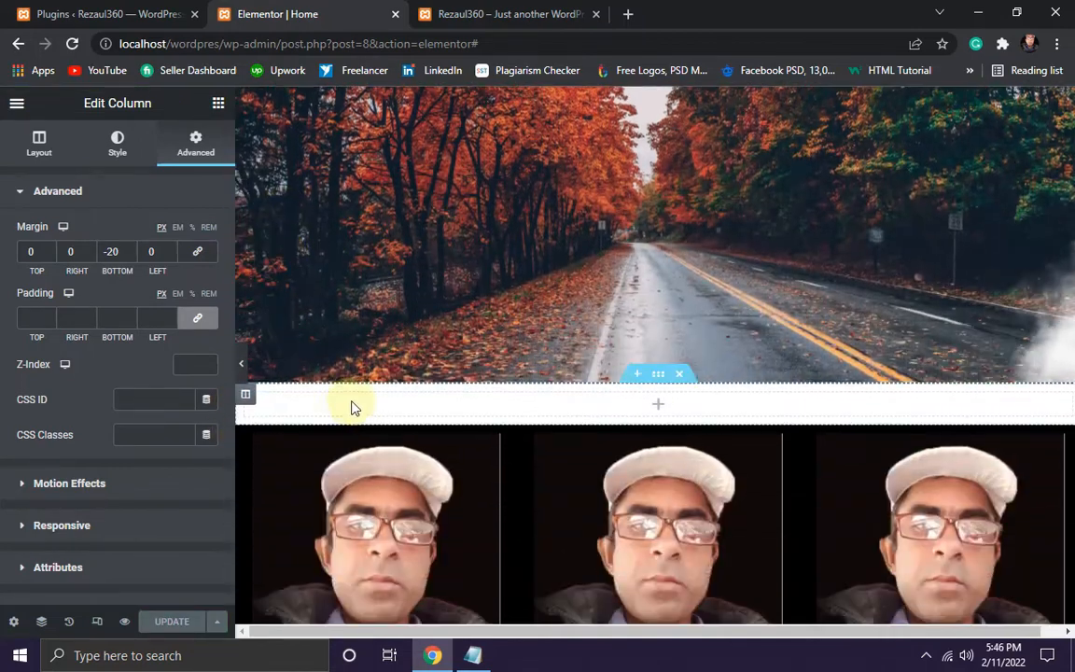
pyautogui.scroll(2, 342, 392)
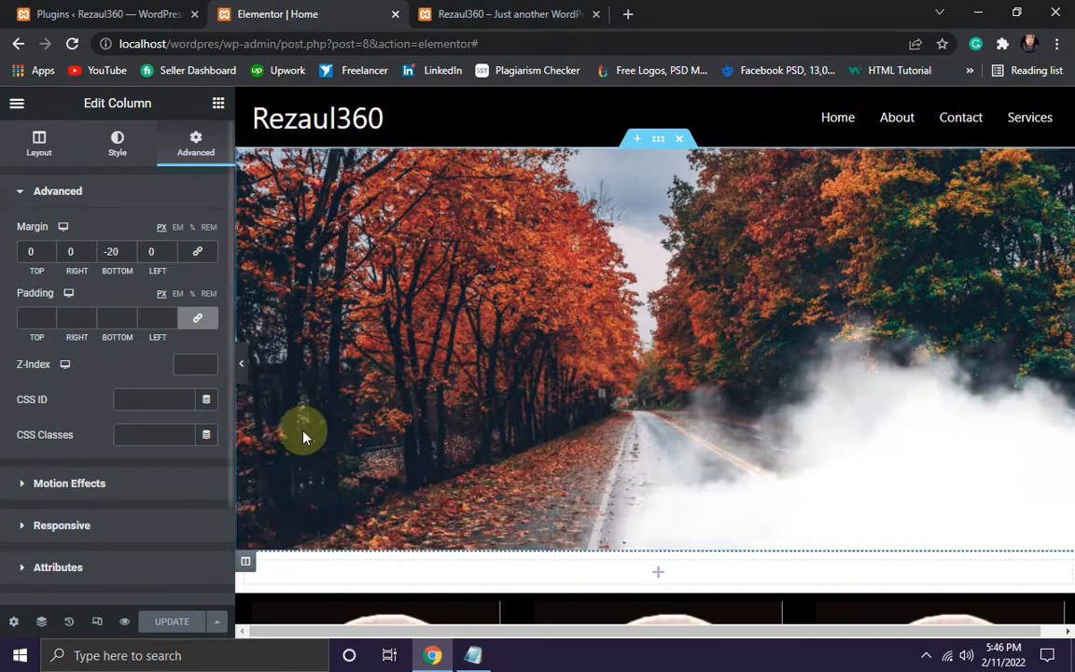
# Copy "style|--i:1" from the Notepad file into the Custom Attributes of the inner section's first clouds column, selected through the Navigator.
pyautogui.scroll(-2, 108, 438)
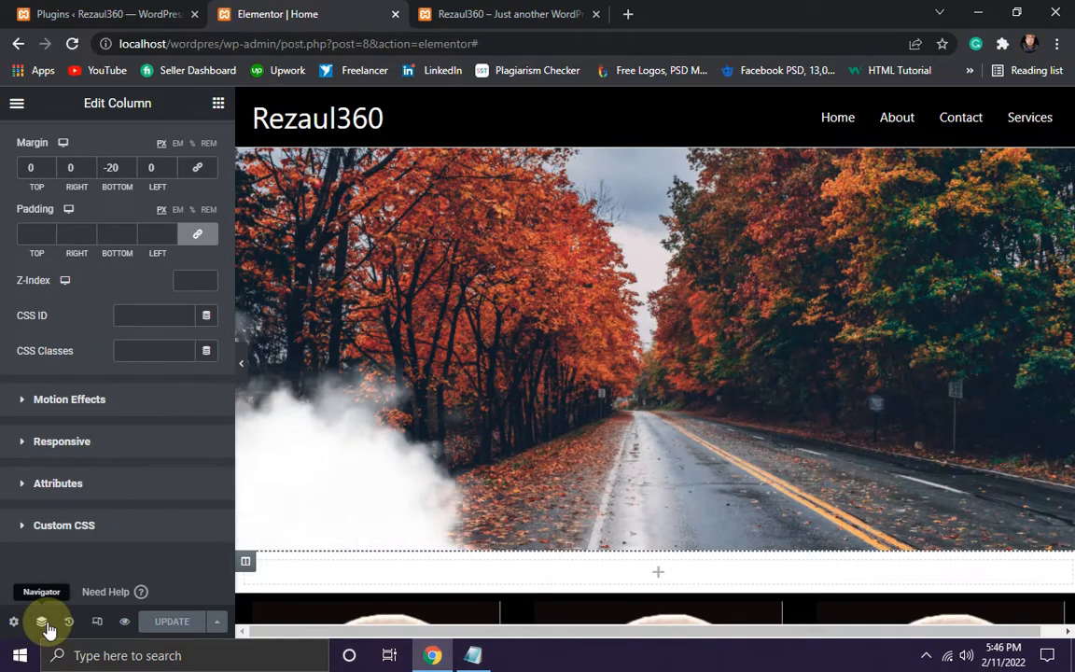
pyautogui.click(42, 622)
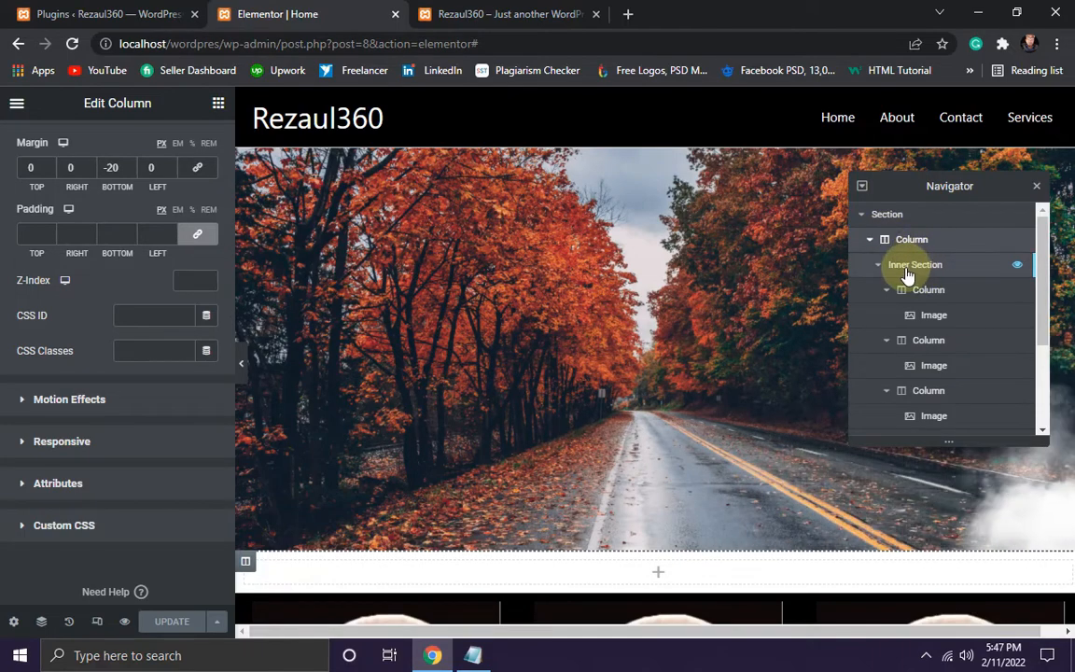
pyautogui.click(903, 271)
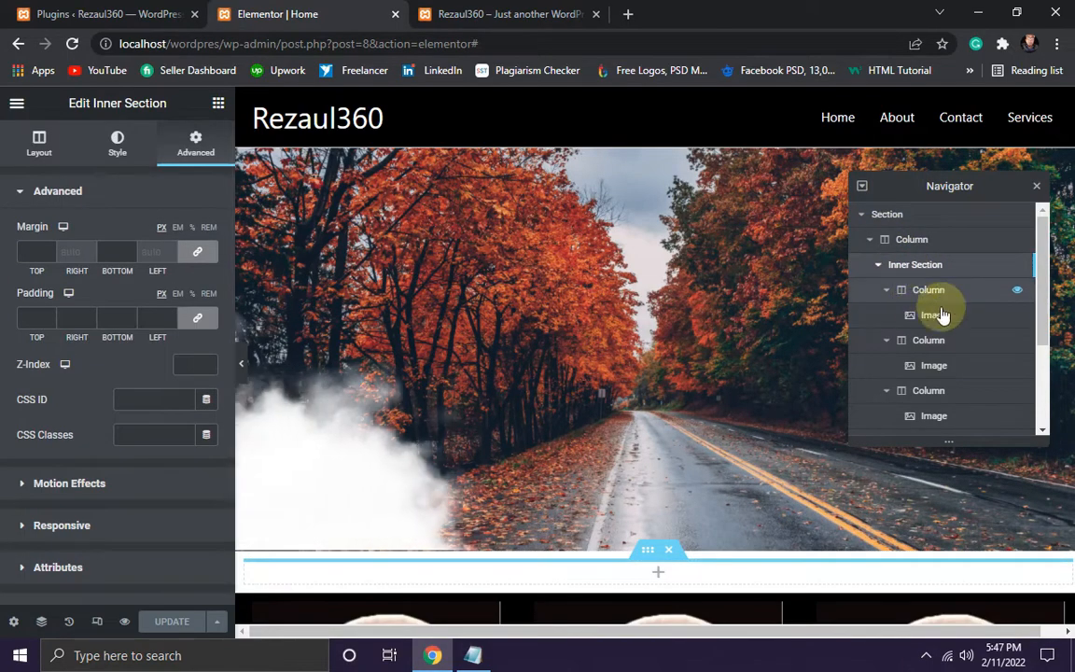
pyautogui.click(916, 299)
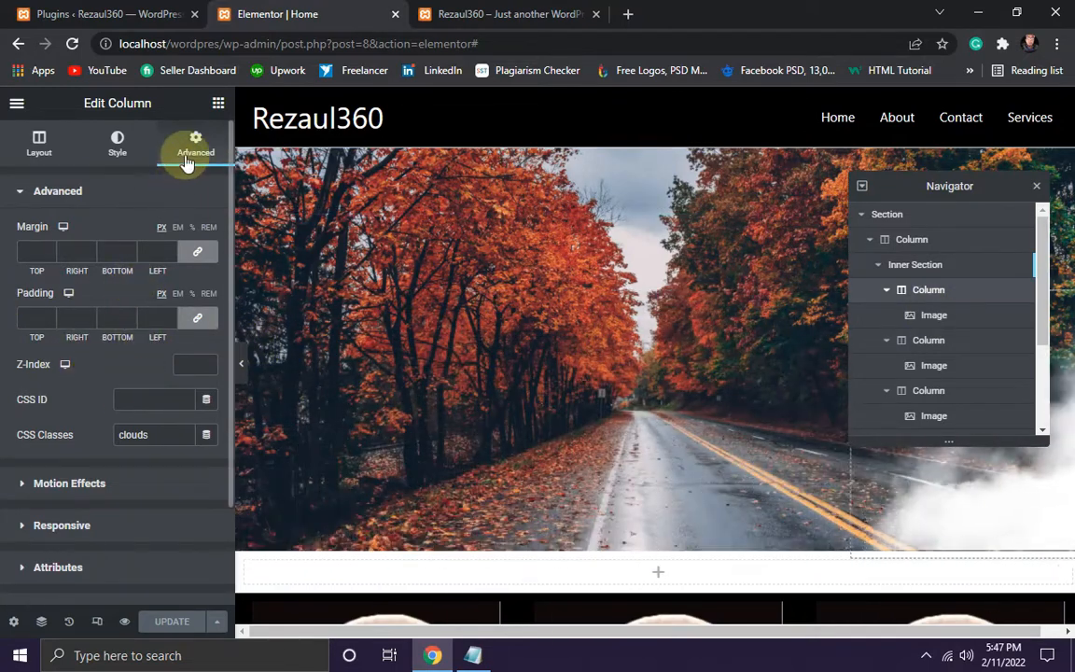
pyautogui.scroll(-2, 87, 320)
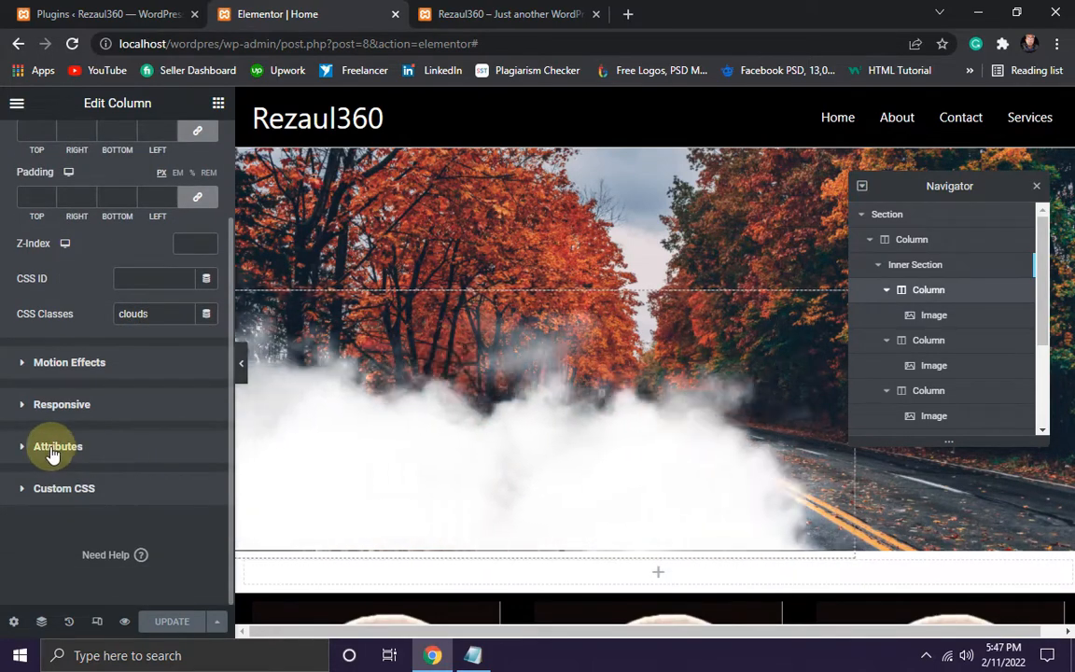
pyautogui.click(53, 448)
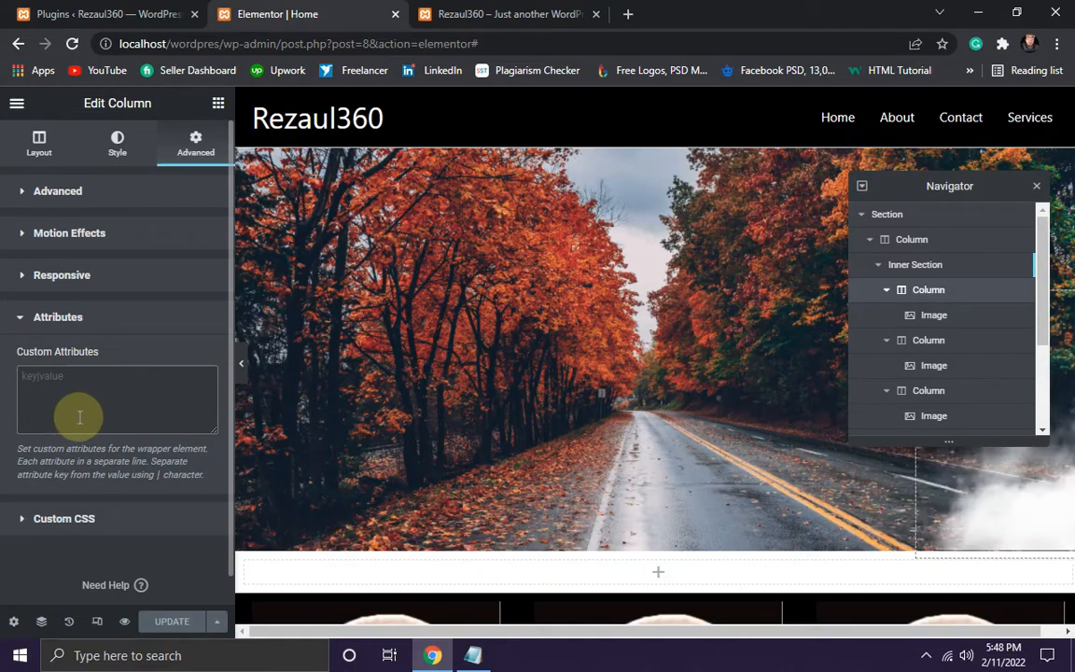
pyautogui.click(479, 660)
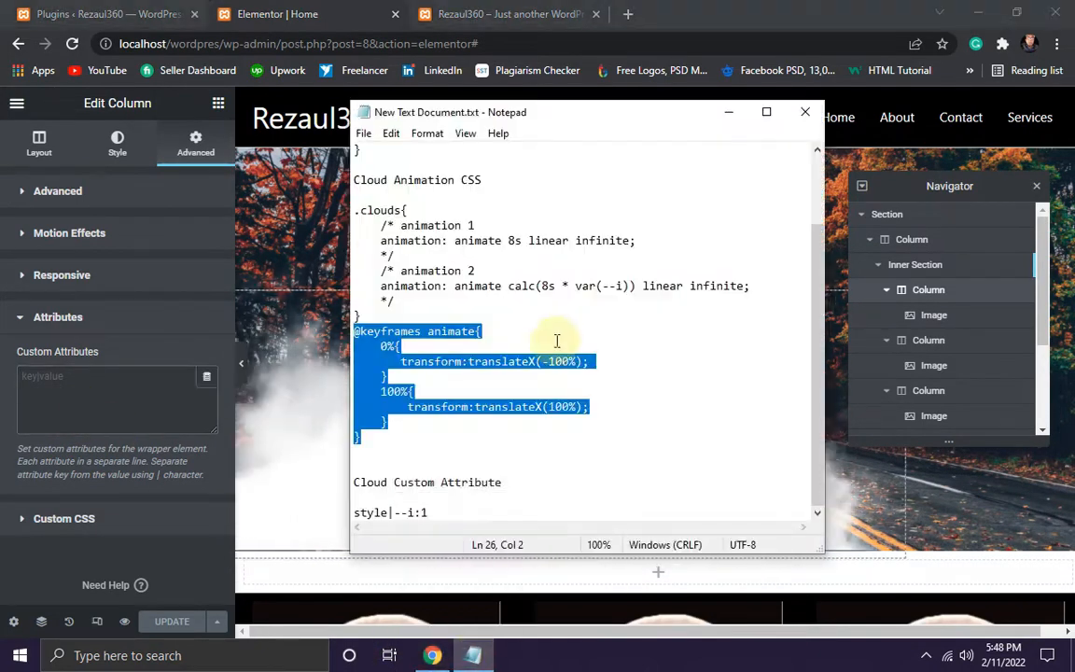
pyautogui.click(384, 452)
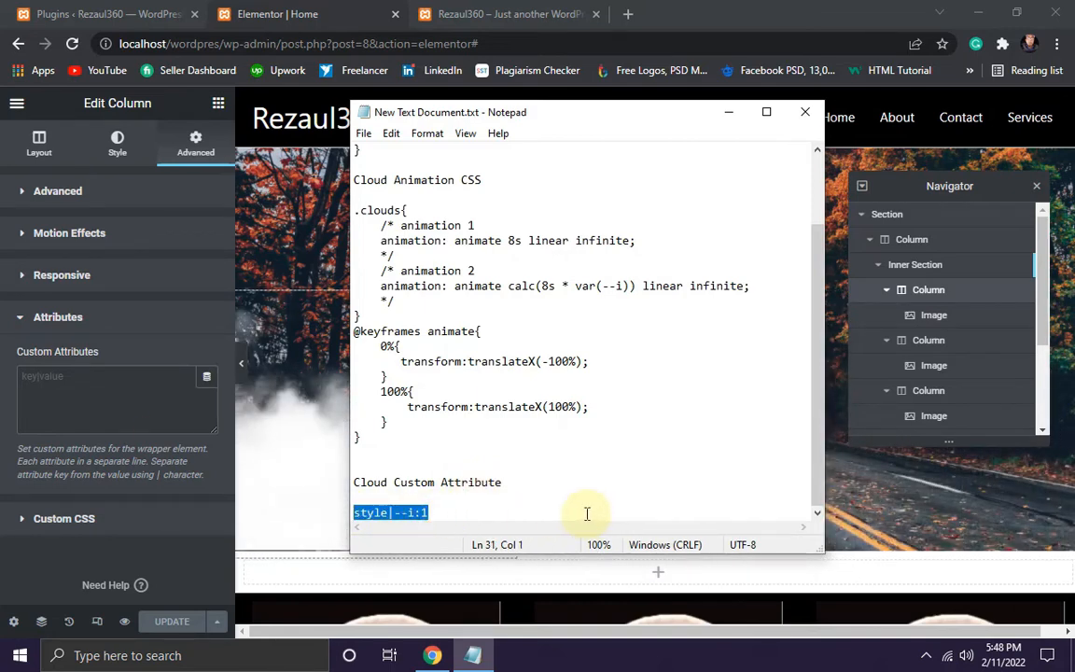
pyautogui.click(62, 398)
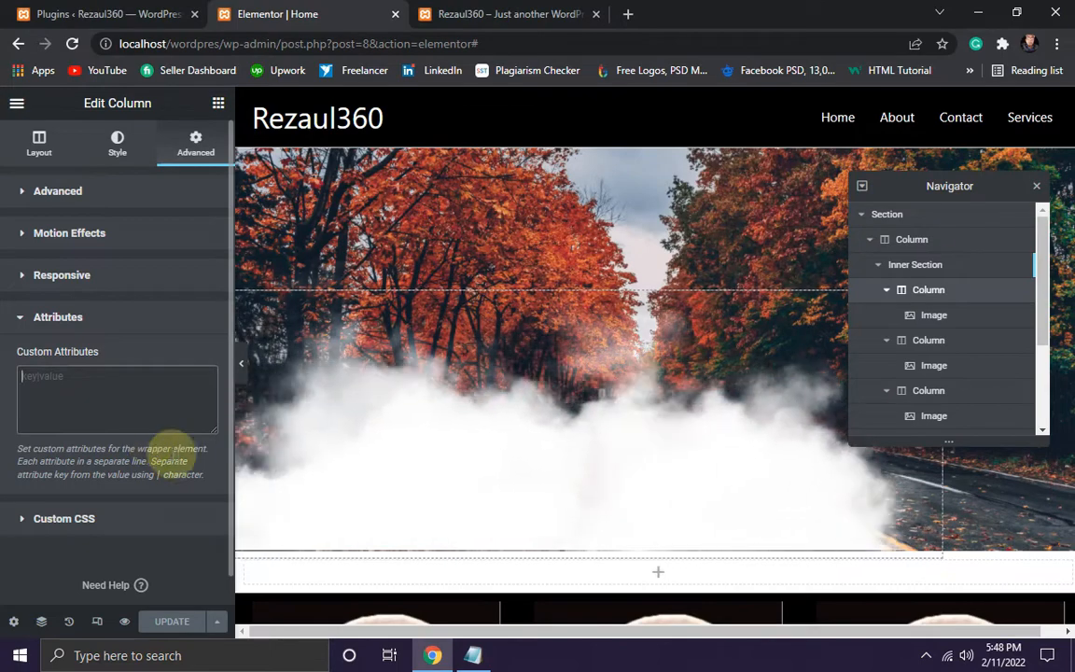
pyautogui.write('style|--i:1')
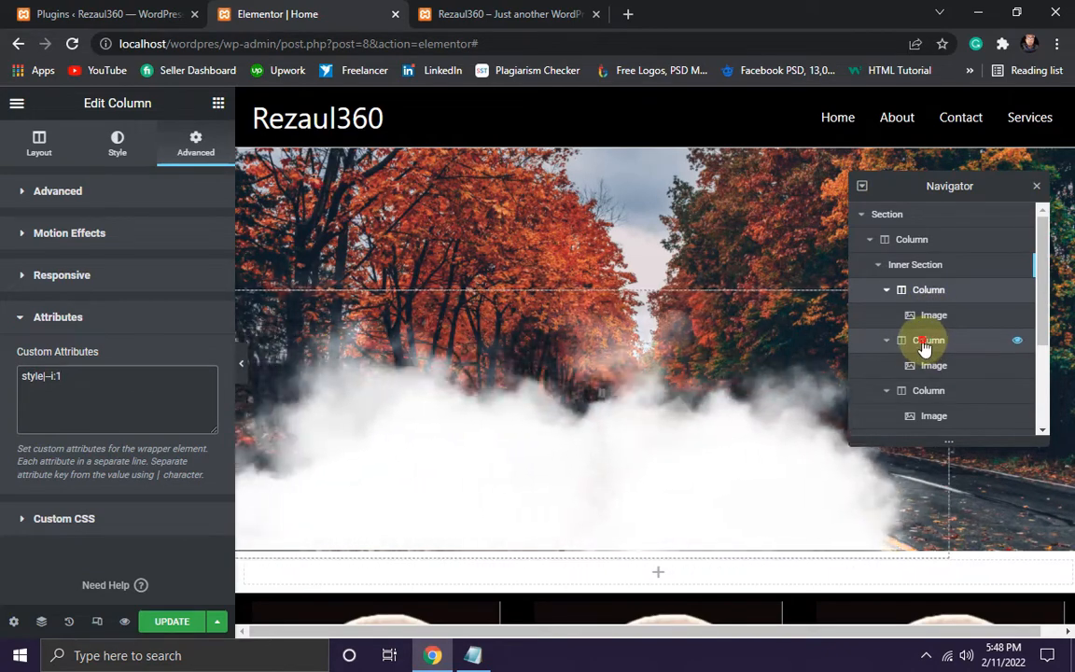
# Give the inner section's second clouds column the custom attribute "style|--i:2".
pyautogui.click(924, 341)
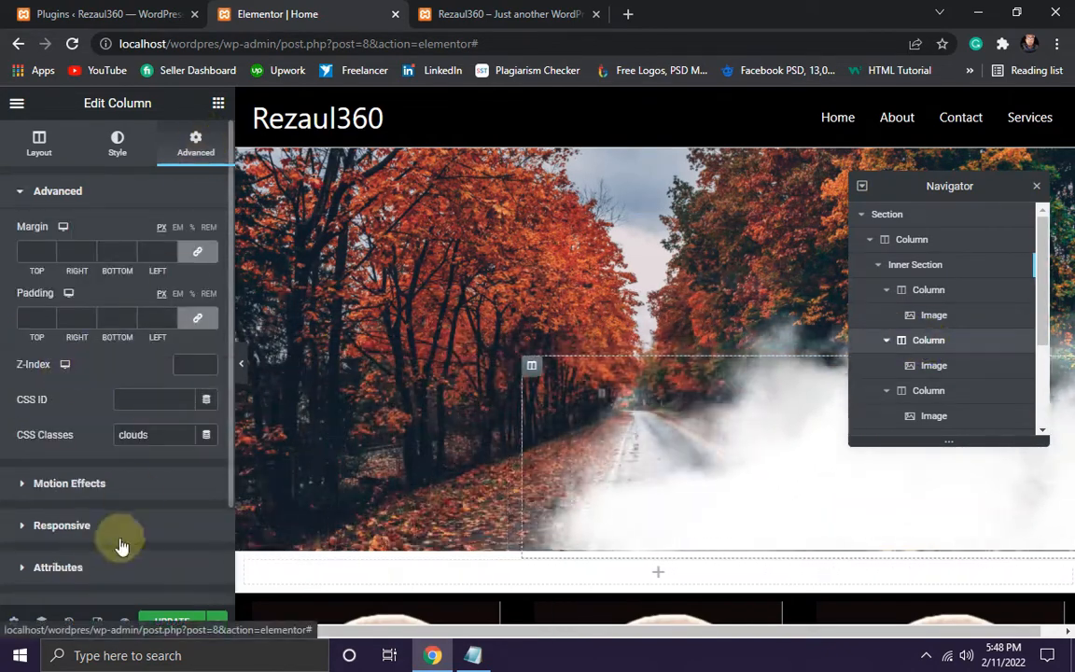
pyautogui.scroll(-2, 131, 501)
pyautogui.click(53, 448)
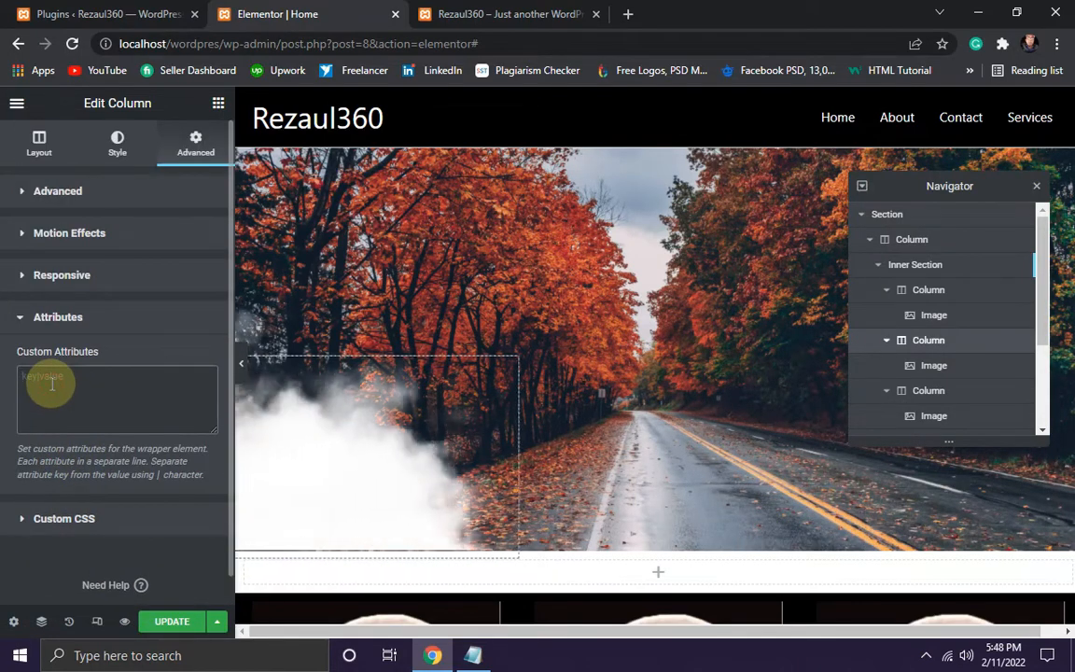
pyautogui.write('style|--i:')
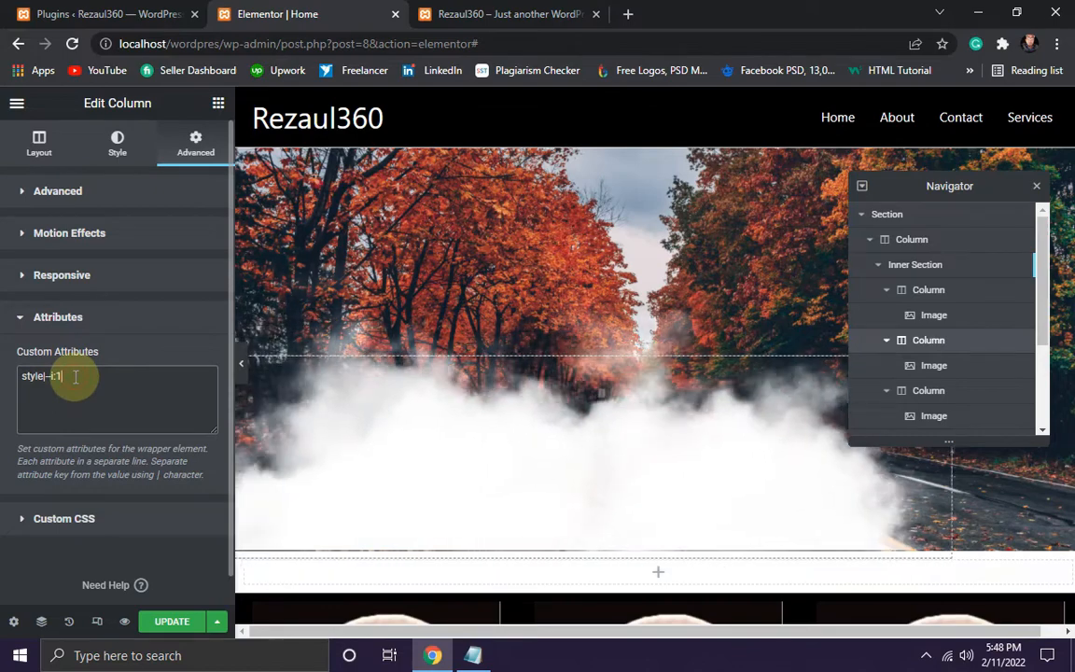
pyautogui.write('2')
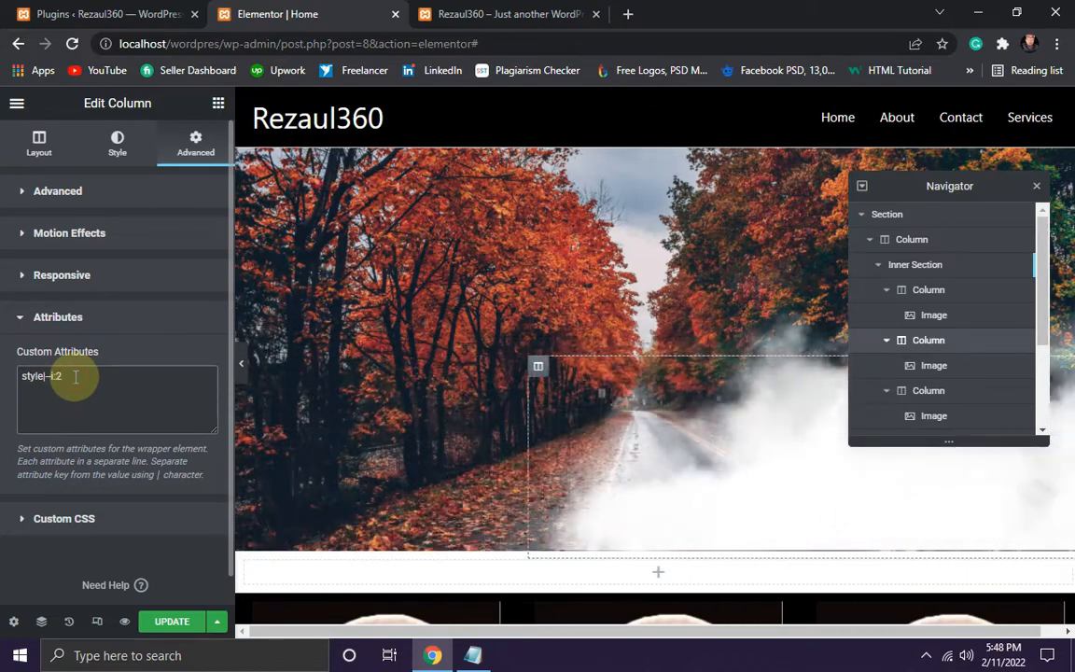
# Give the inner section's third clouds column the custom attribute "style|--i:3".
pyautogui.click(933, 392)
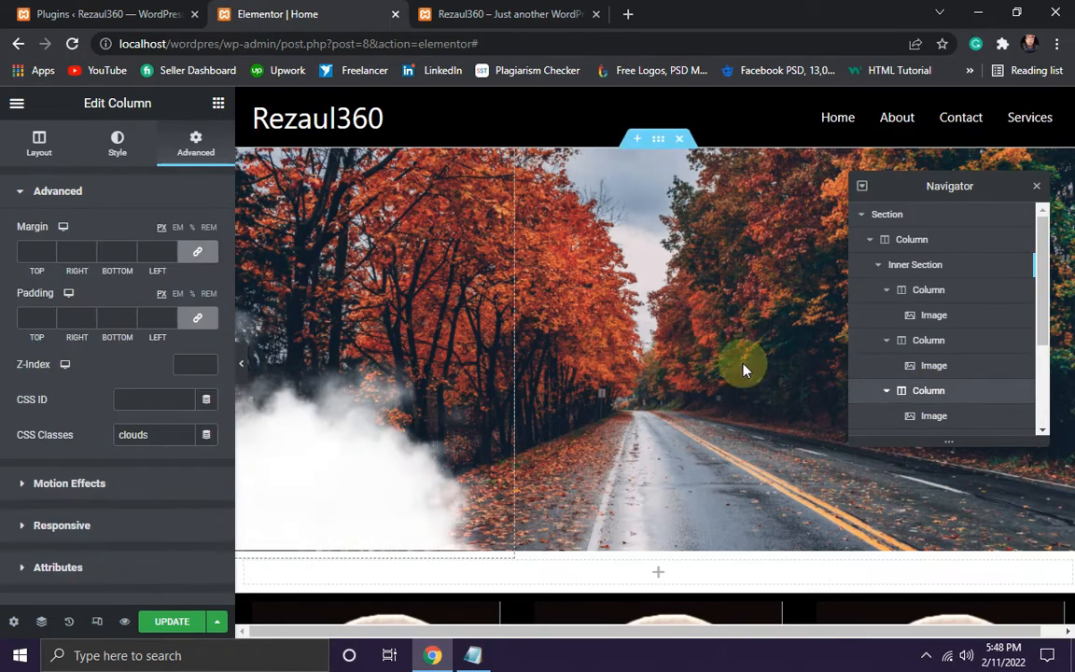
pyautogui.scroll(-2, 196, 378)
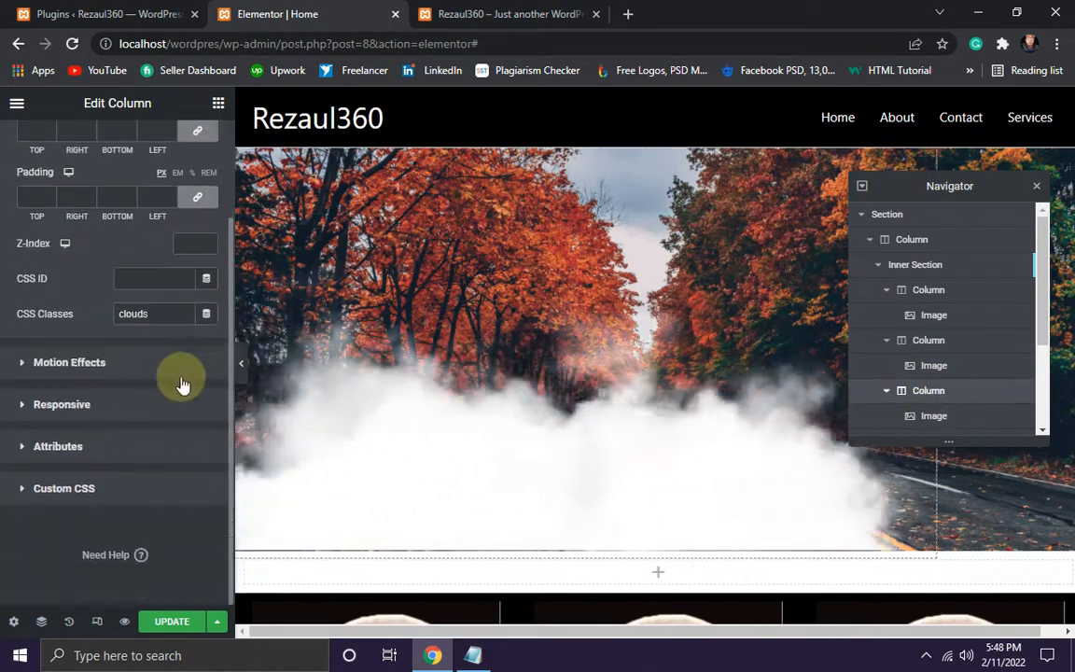
pyautogui.click(74, 448)
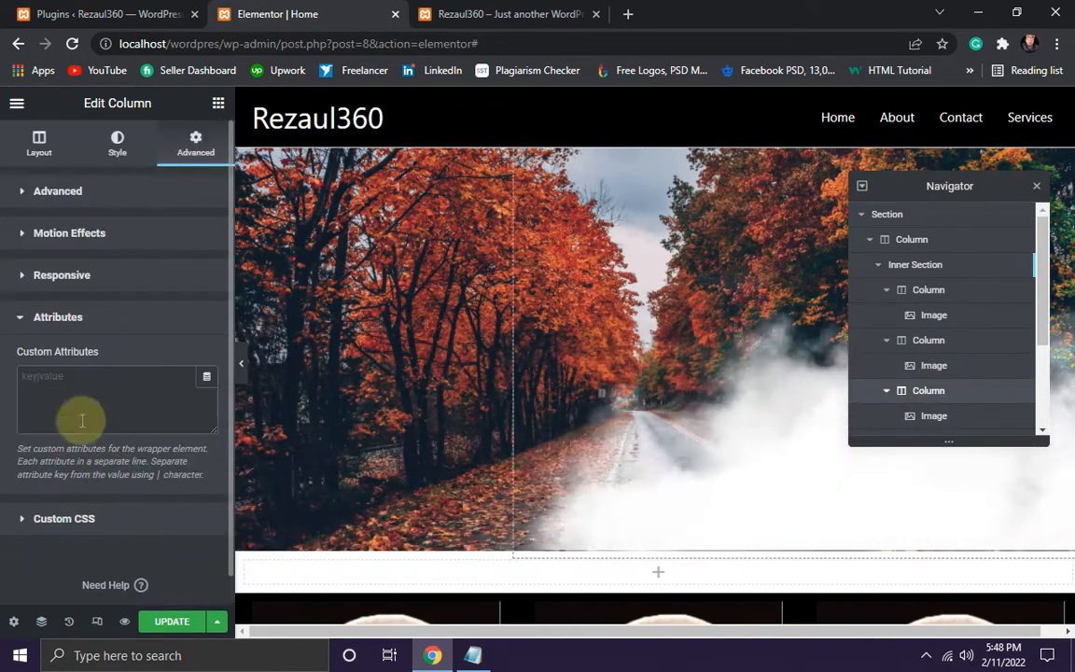
pyautogui.click(68, 386)
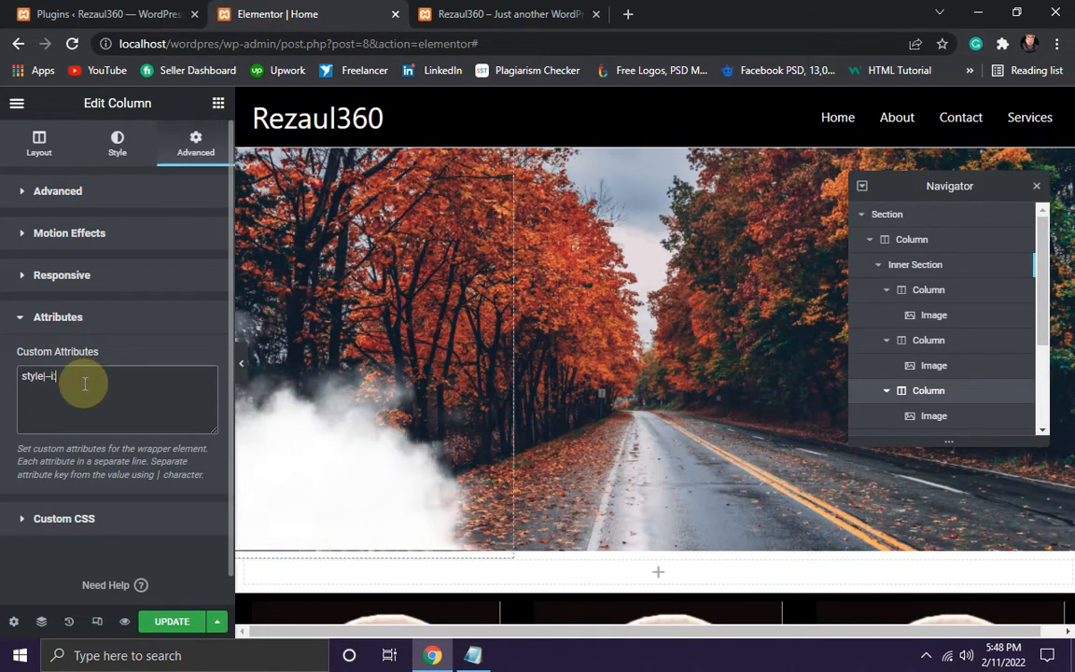
pyautogui.write('style|--i:3')
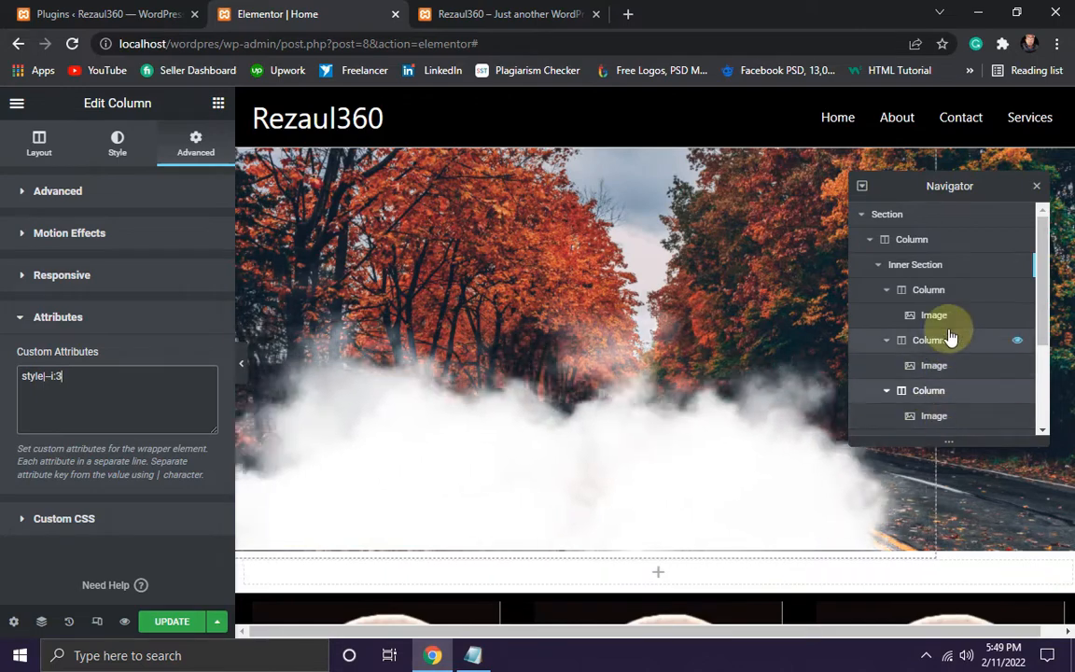
# Give the inner section's fourth clouds column the custom attribute "style|--i:4".
pyautogui.scroll(-1, 937, 345)
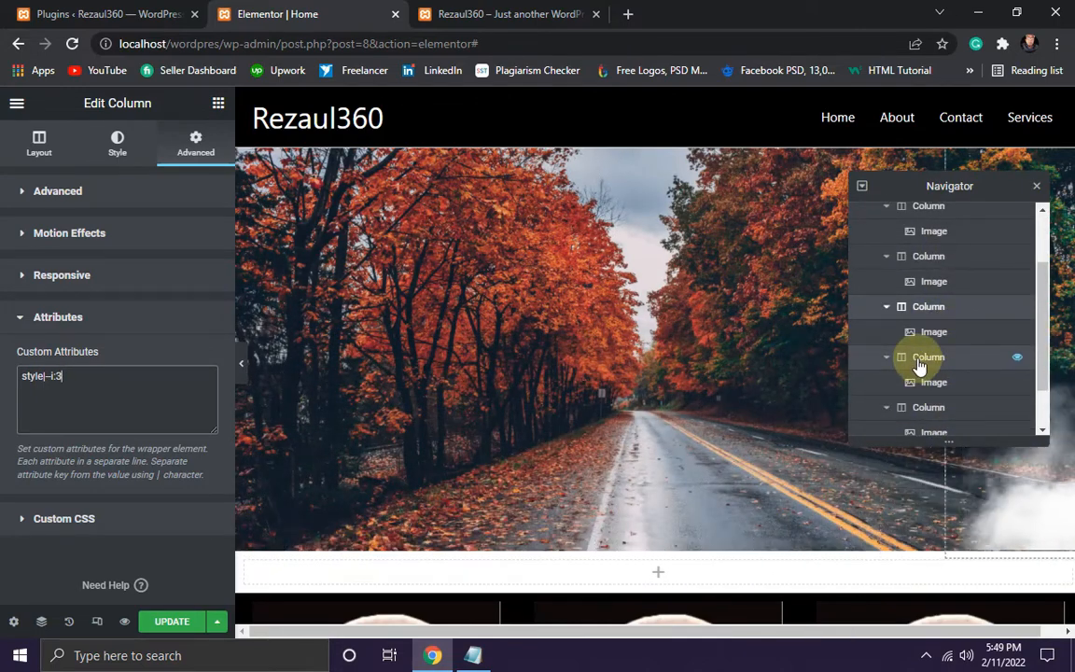
pyautogui.click(919, 367)
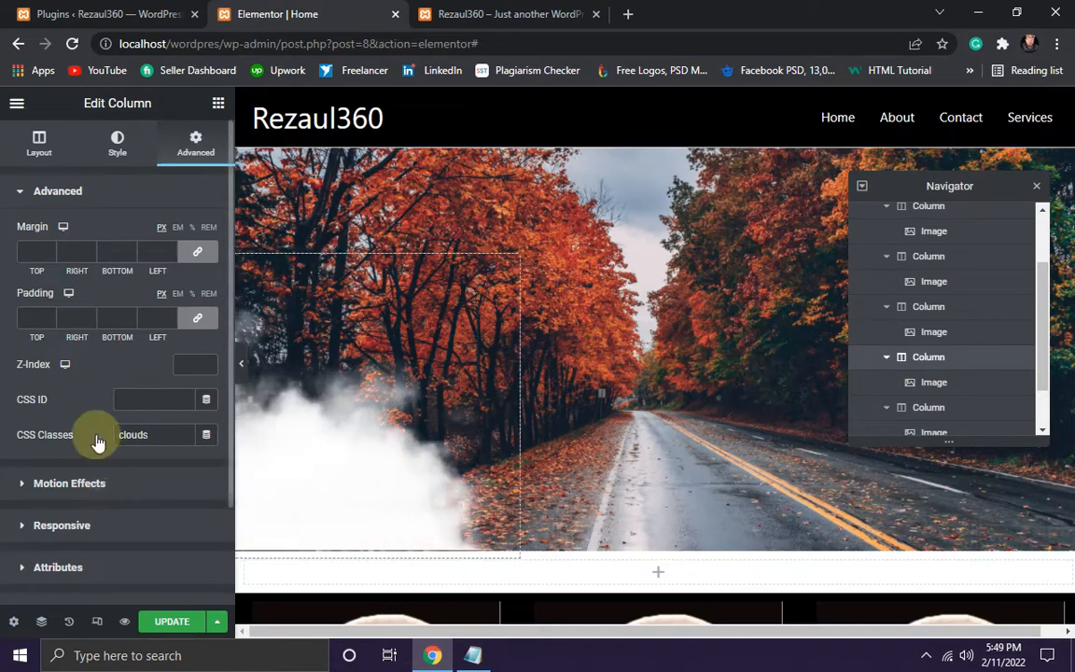
pyautogui.scroll(-2, 98, 442)
pyautogui.click(84, 451)
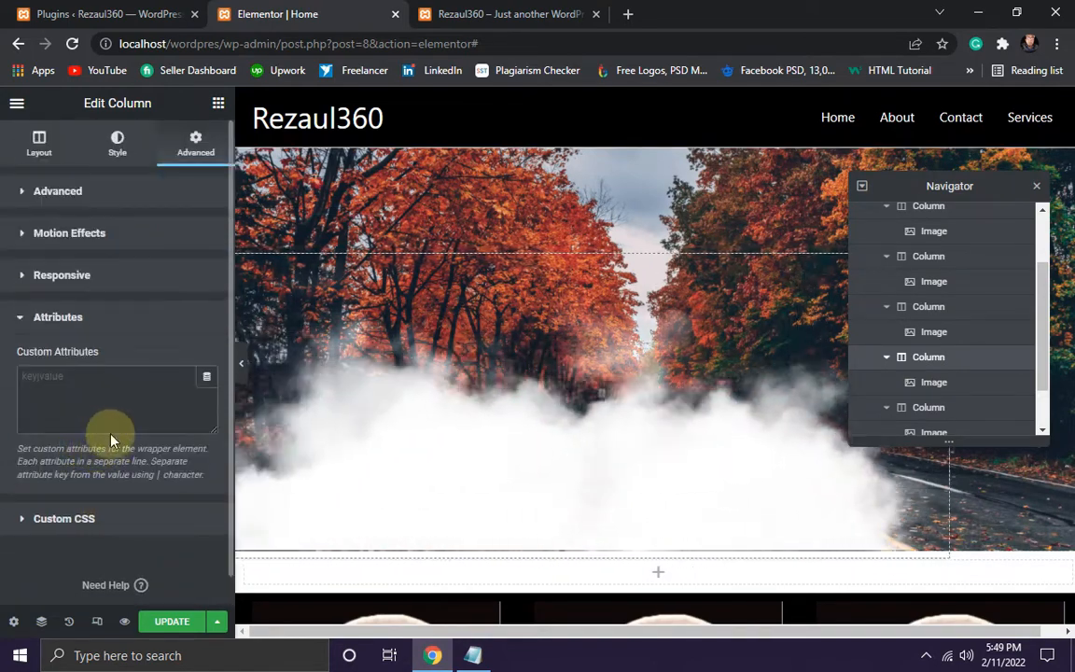
pyautogui.click(59, 388)
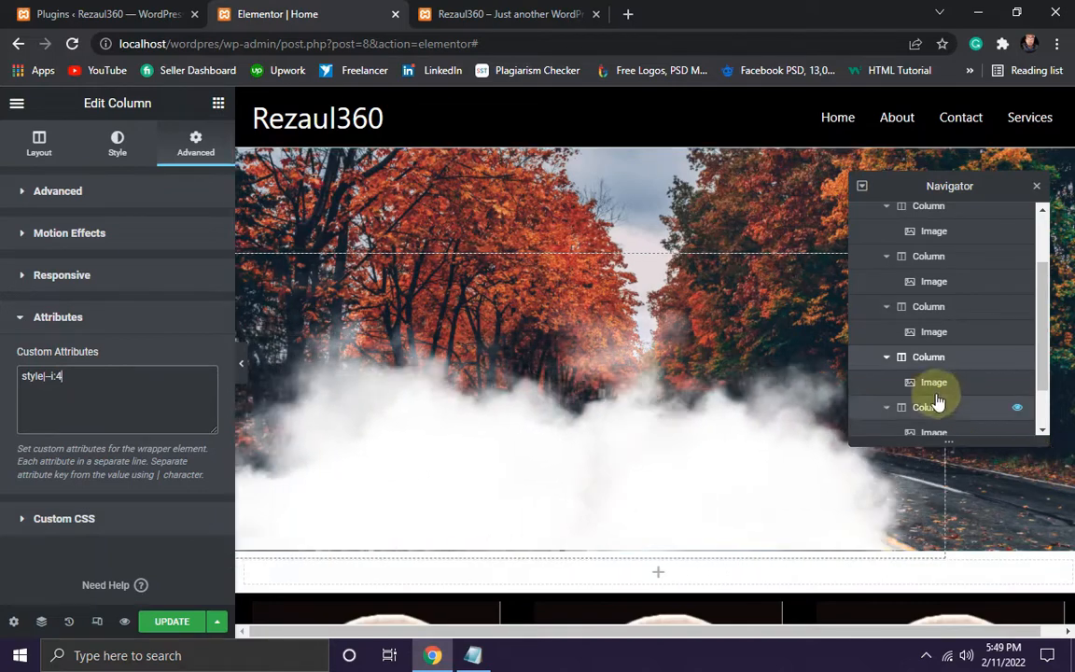
# Give the inner section's fifth clouds column the custom attribute "style|--i:5" and update the page.
pyautogui.scroll(-1, 961, 368)
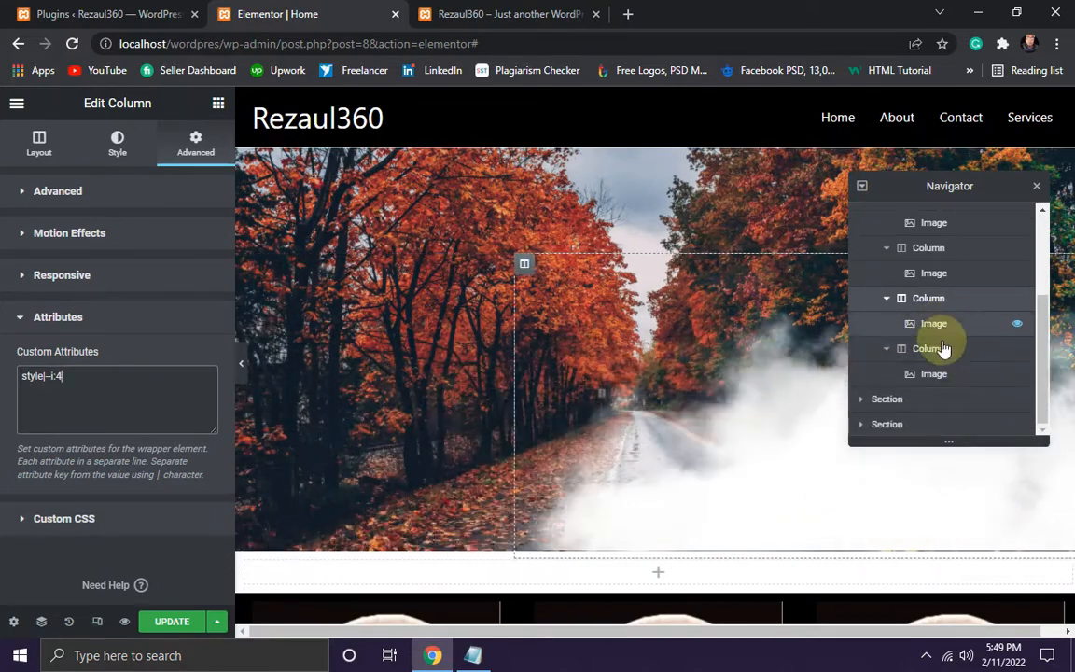
pyautogui.click(927, 349)
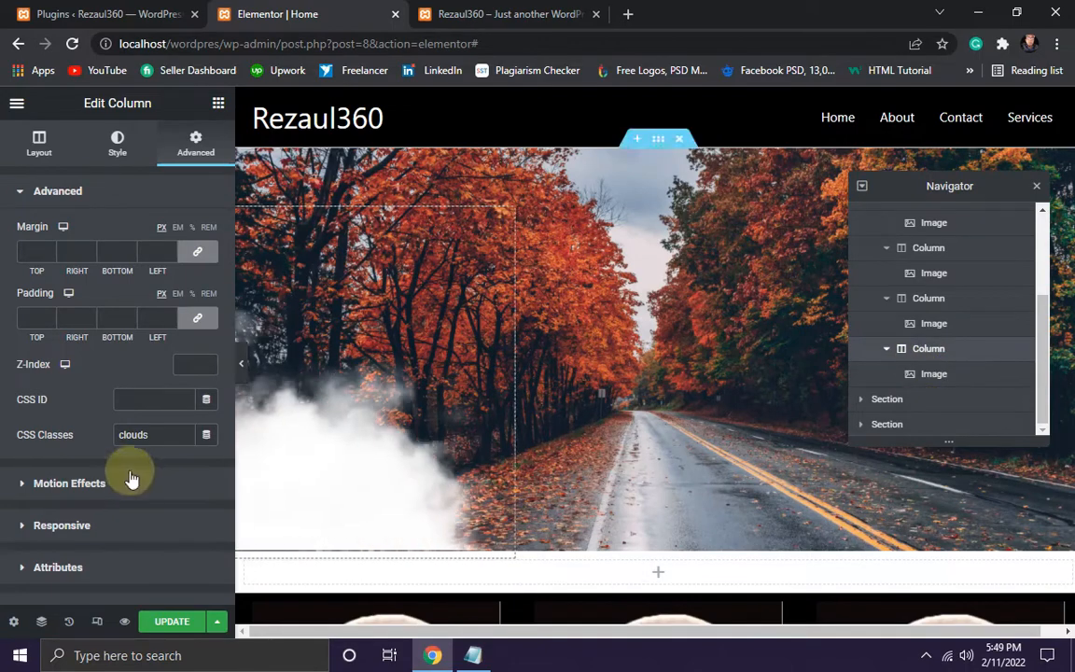
pyautogui.scroll(-2, 103, 467)
pyautogui.click(82, 448)
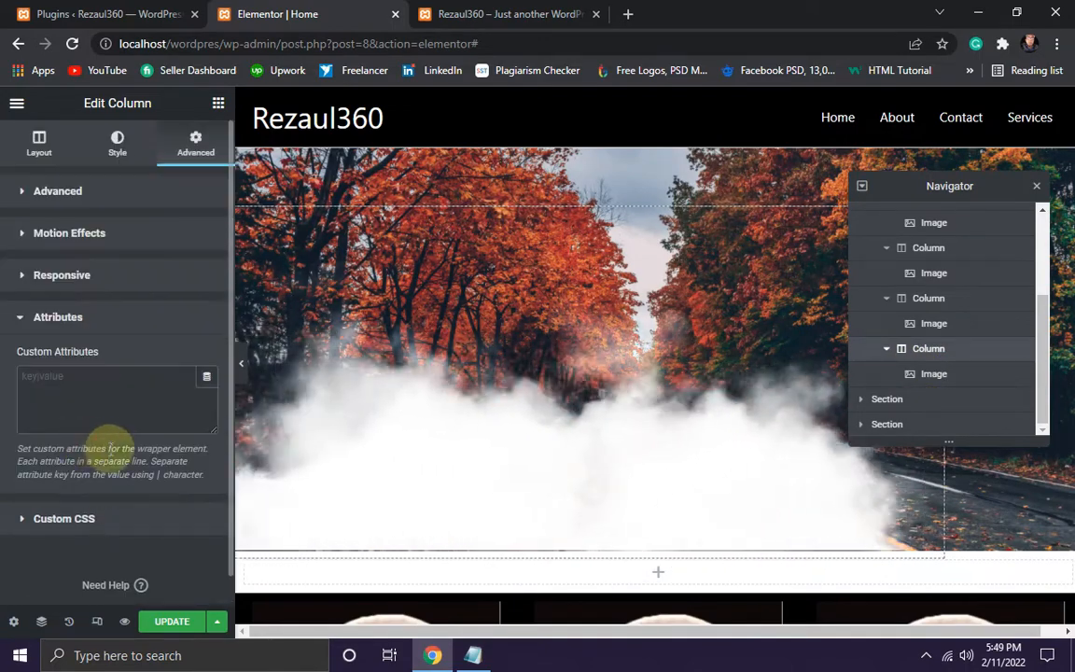
pyautogui.click(63, 395)
pyautogui.write('style|--i:1')
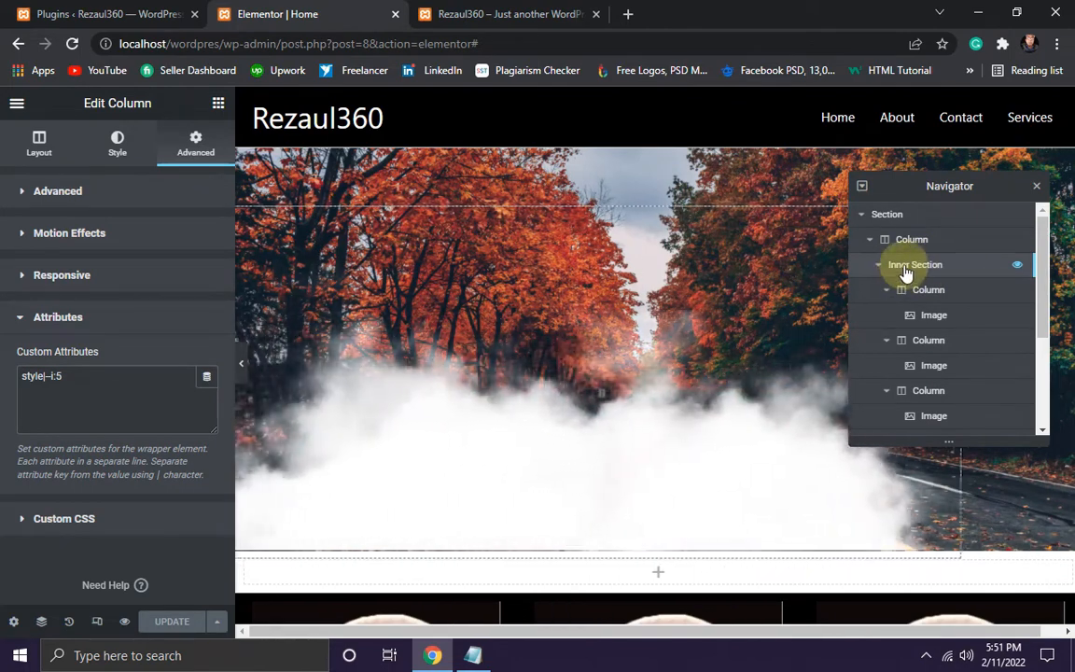
# Delete "animation: animate 8s linear infinite;" together with the closing brace from the .clouds rule in the inner section's Custom CSS.
pyautogui.click(904, 266)
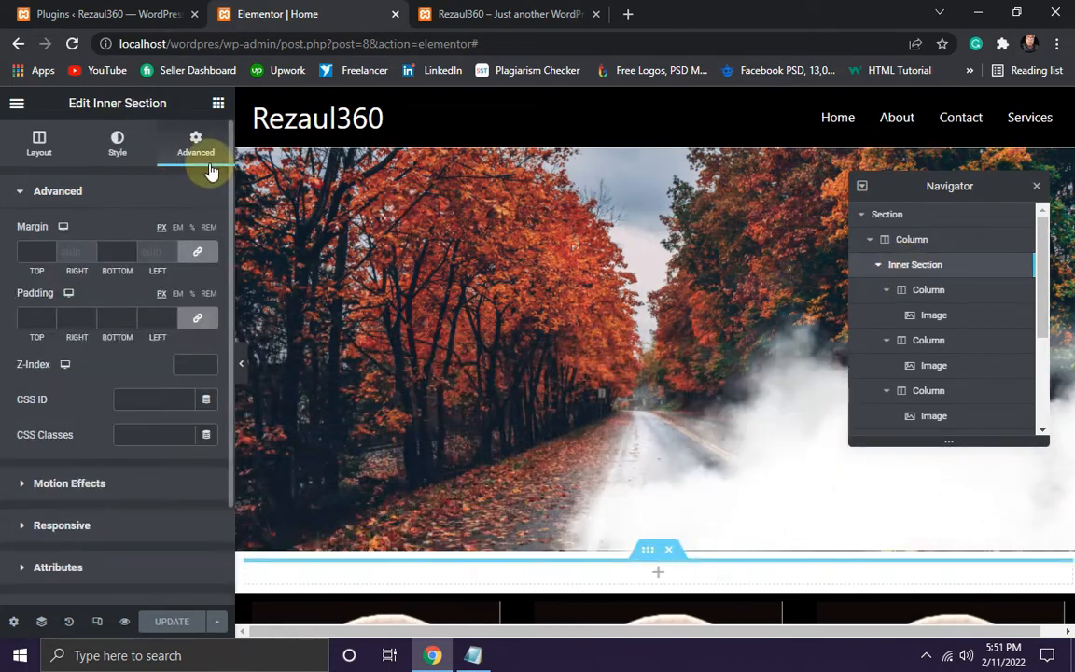
pyautogui.scroll(-2, 102, 439)
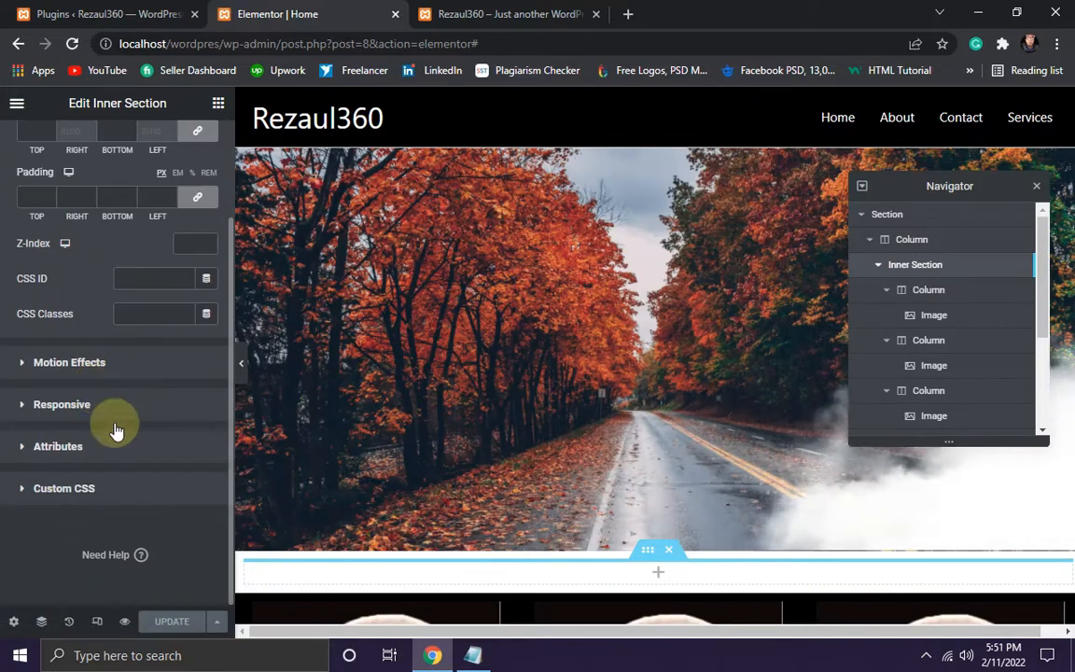
pyautogui.click(52, 488)
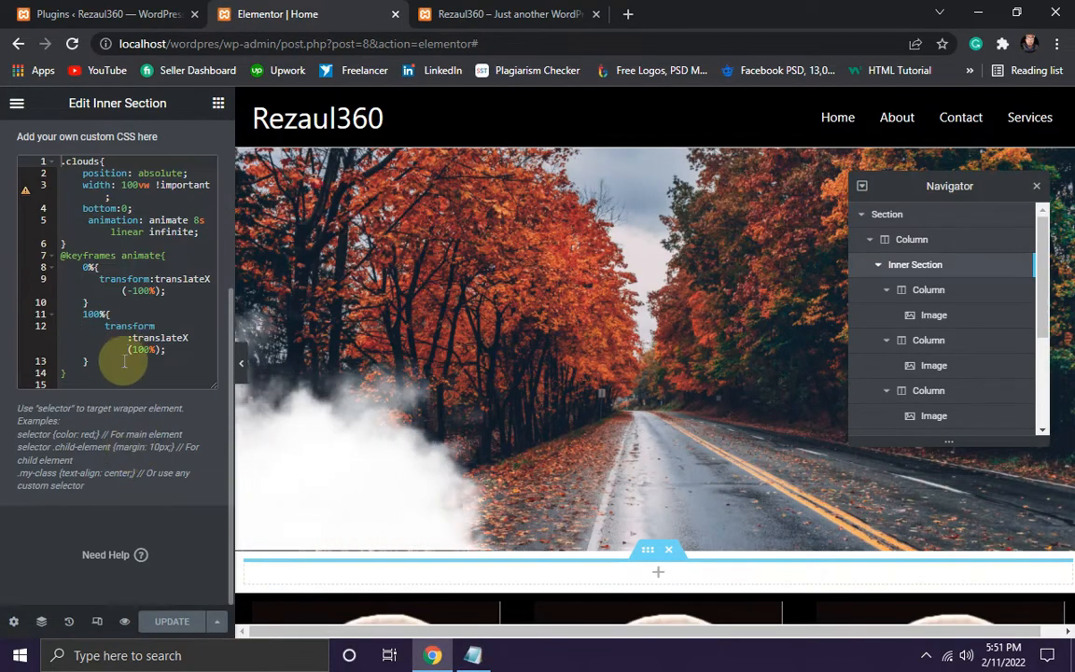
pyautogui.scroll(1, 168, 327)
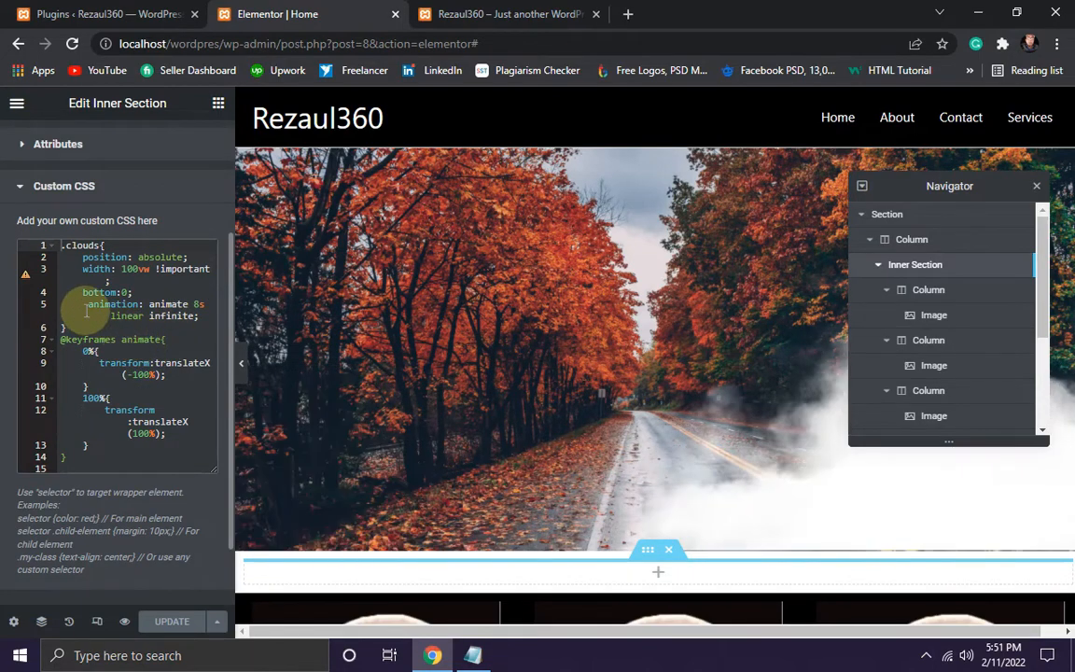
pyautogui.click(140, 315)
pyautogui.click(160, 315)
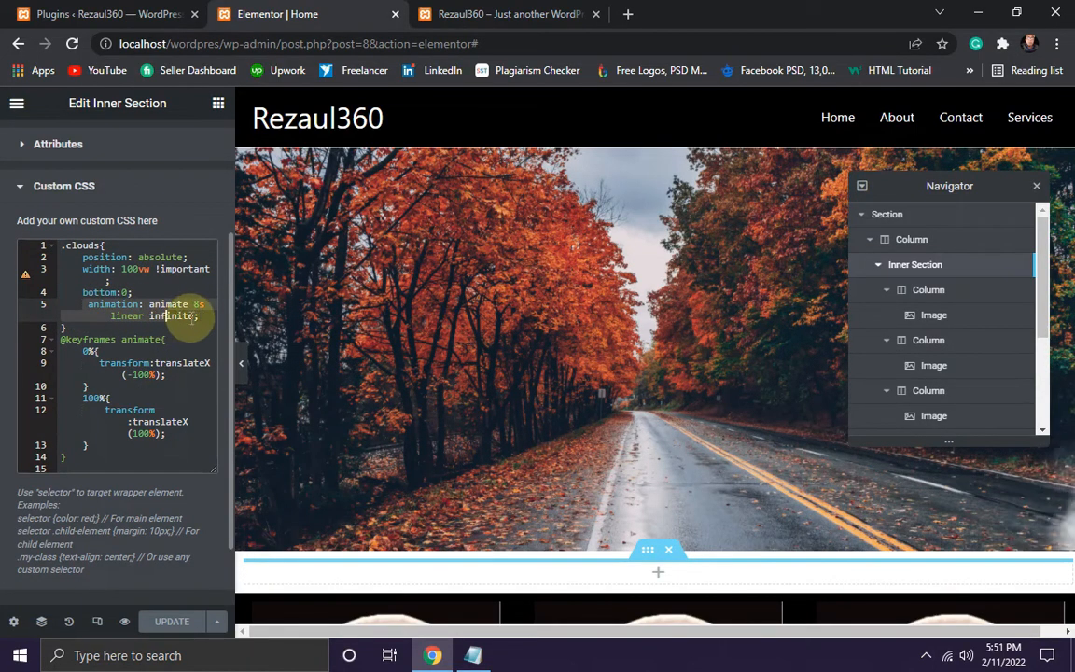
pyautogui.moveTo(209, 318); pyautogui.dragTo(221, 328)
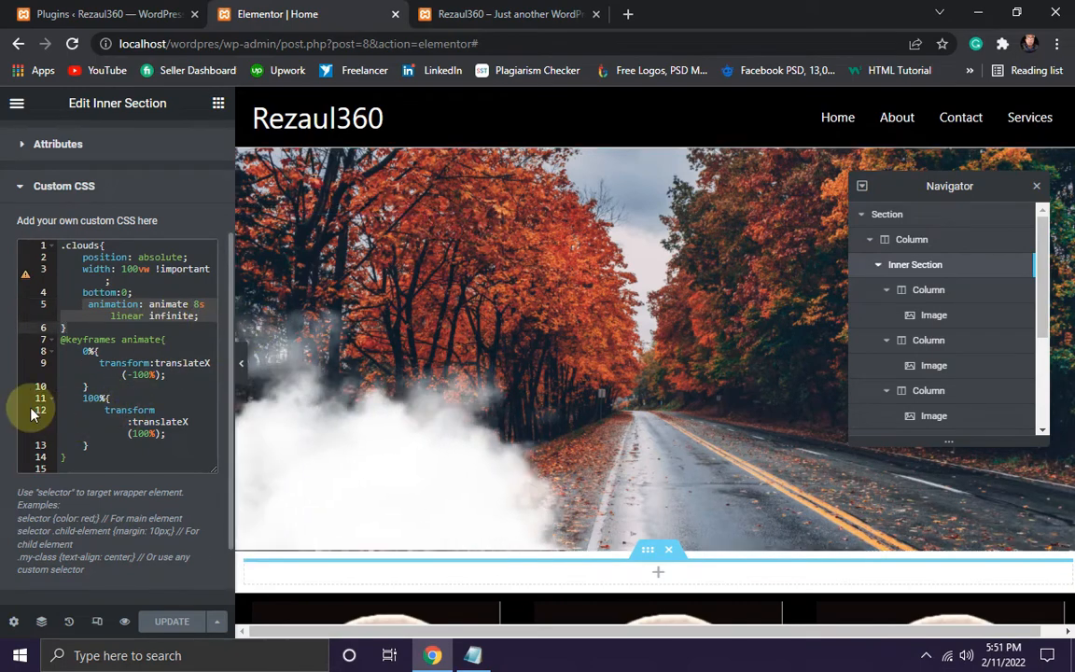
pyautogui.press('BackSpace')
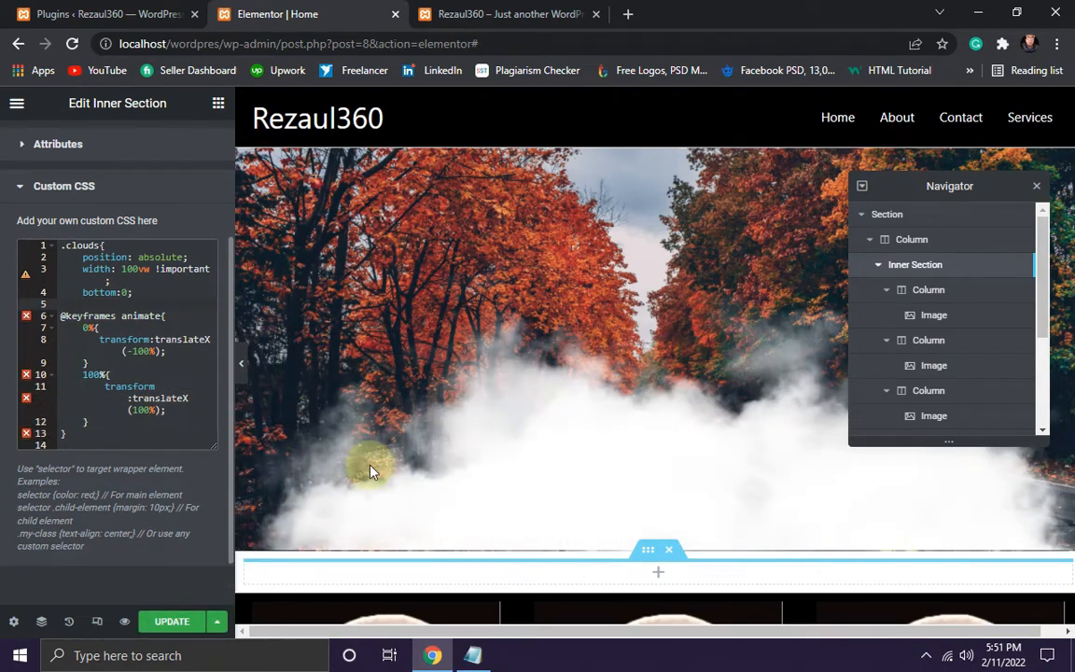
# Copy "animation: animate calc(8s * var(--i)) linear infinite;" from Notepad into the .clouds rule after bottom:0, restore its closing brace and update the page.
pyautogui.click(475, 658)
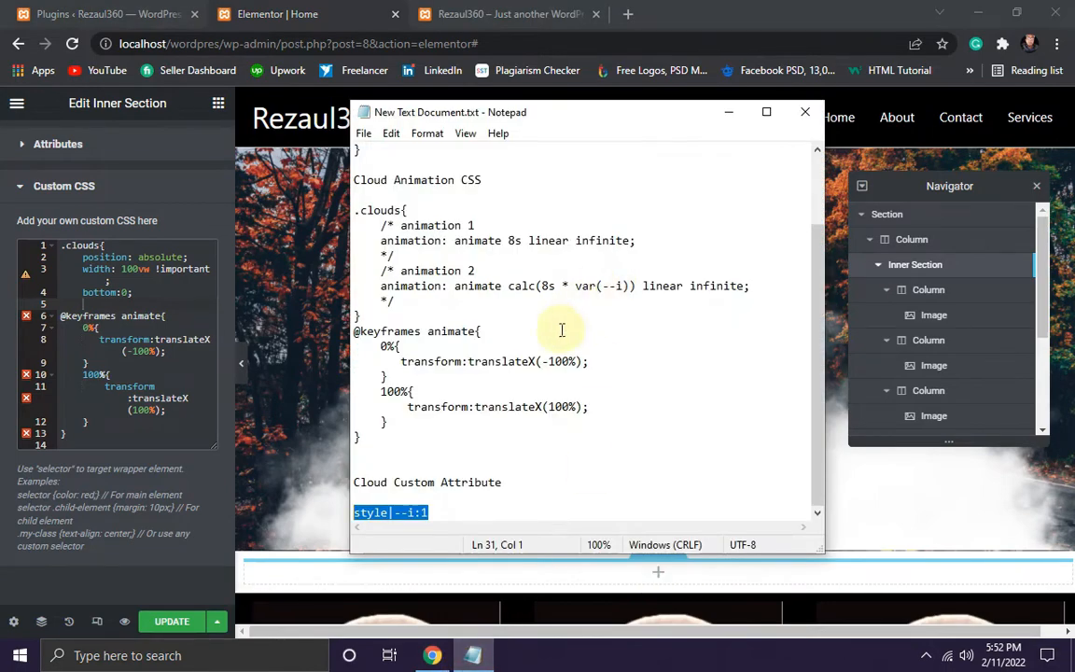
pyautogui.scroll(1, 539, 348)
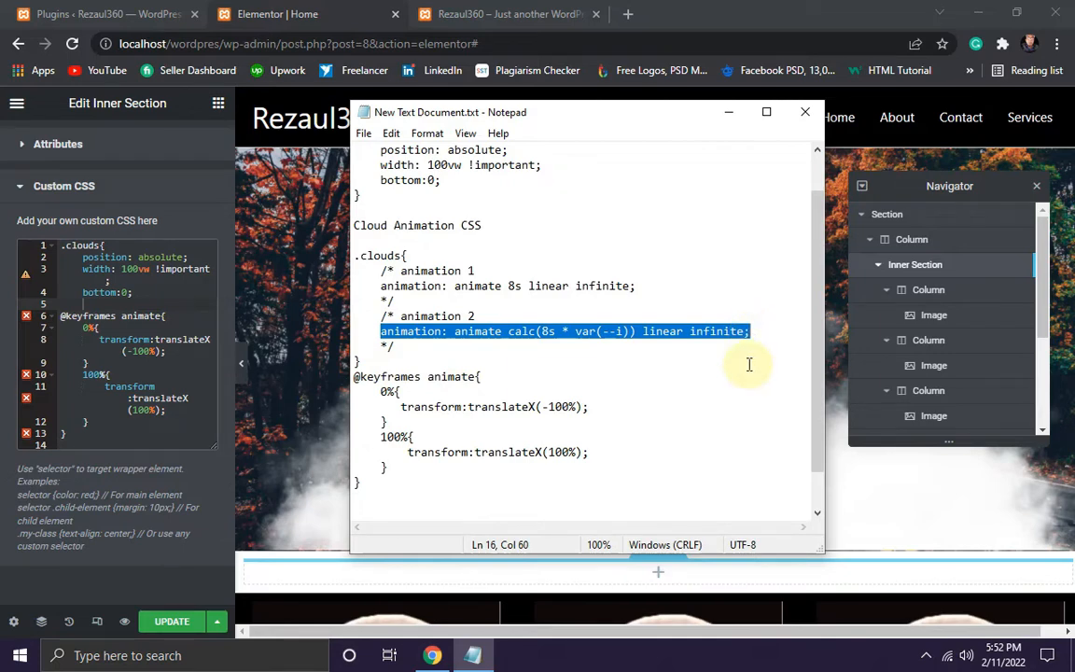
pyautogui.click(116, 308)
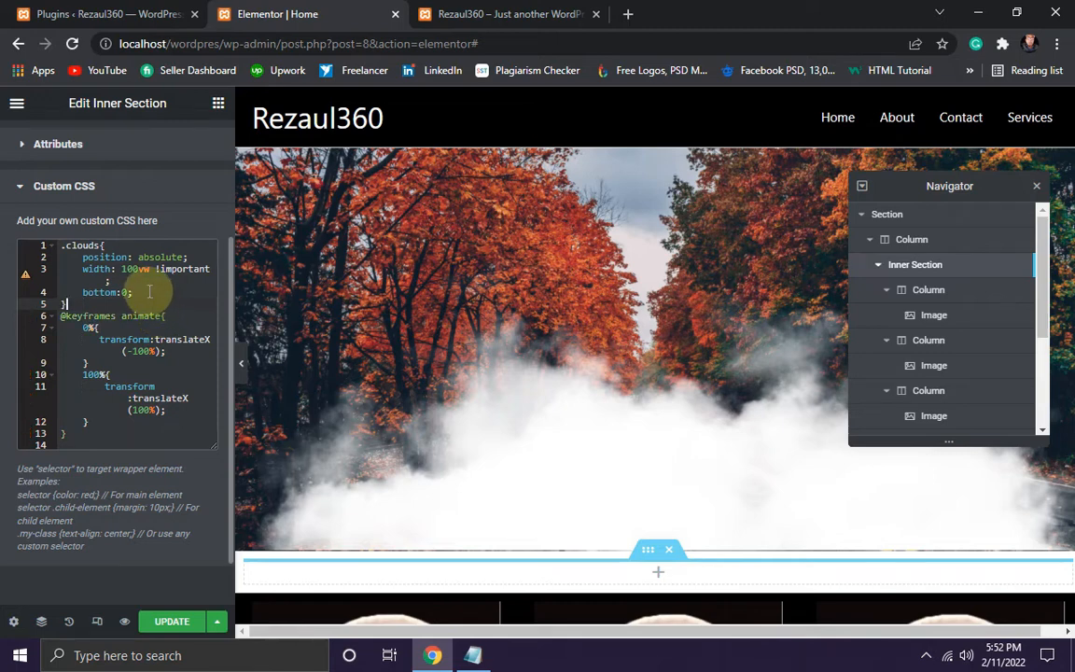
pyautogui.press('Return')
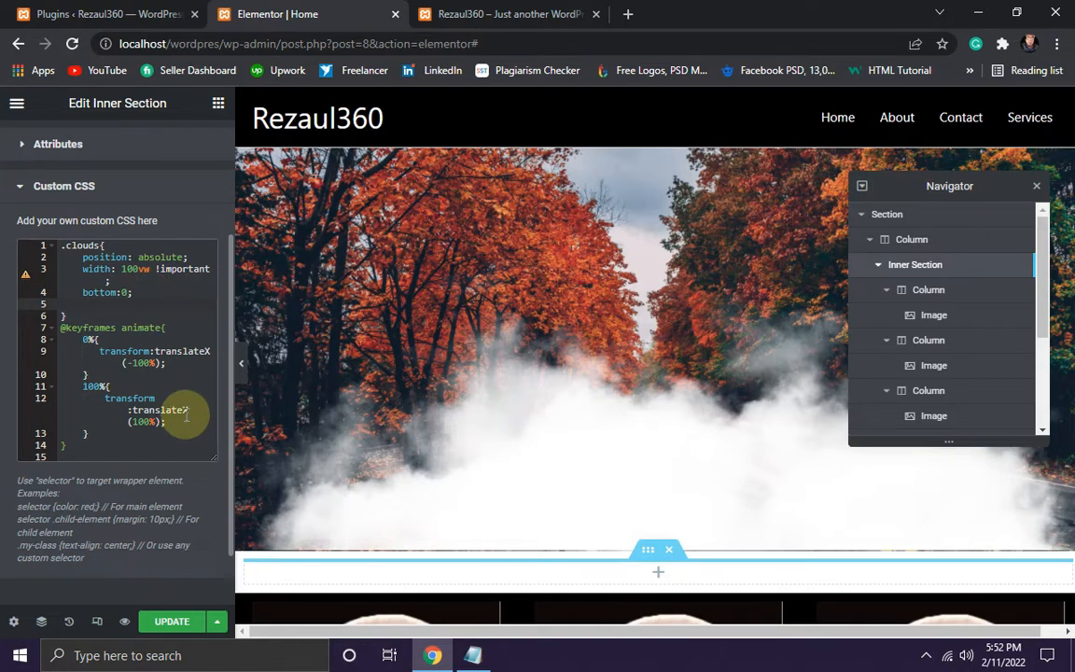
pyautogui.write('animation: animate calc(8s * var(--i)) linear infinite;')
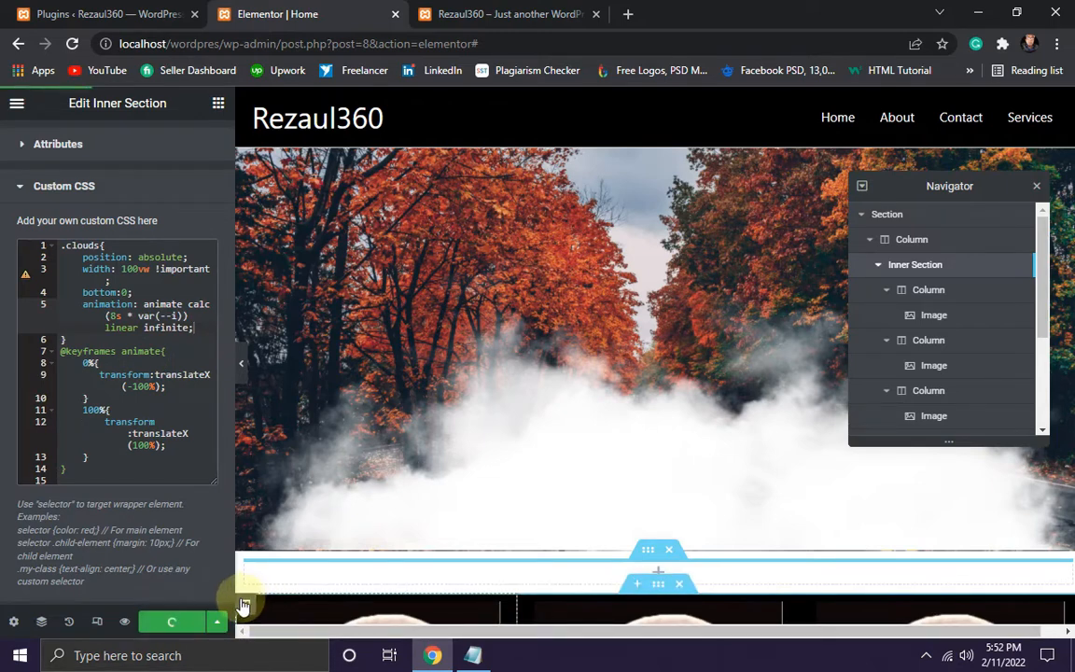
# Switch to the published Rezaul360 home page to check the banner.
pyautogui.click(492, 12)
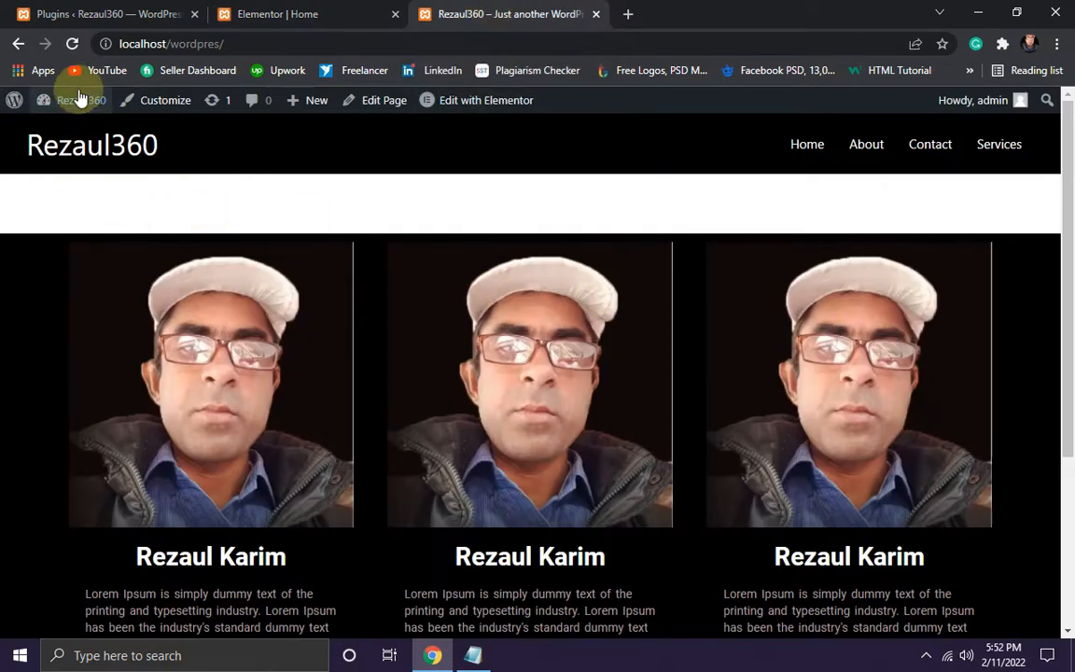